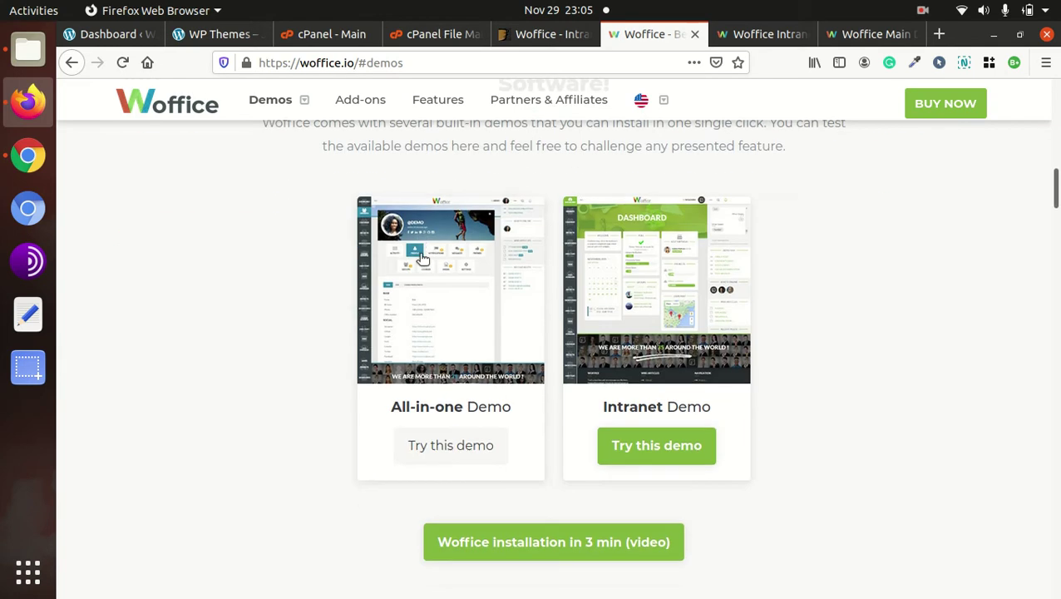
Review the Woffice website's demos section and homepage banner, and highlight the theme's title on its ThemeForest listing.
scroll(419, 260, up, 12)
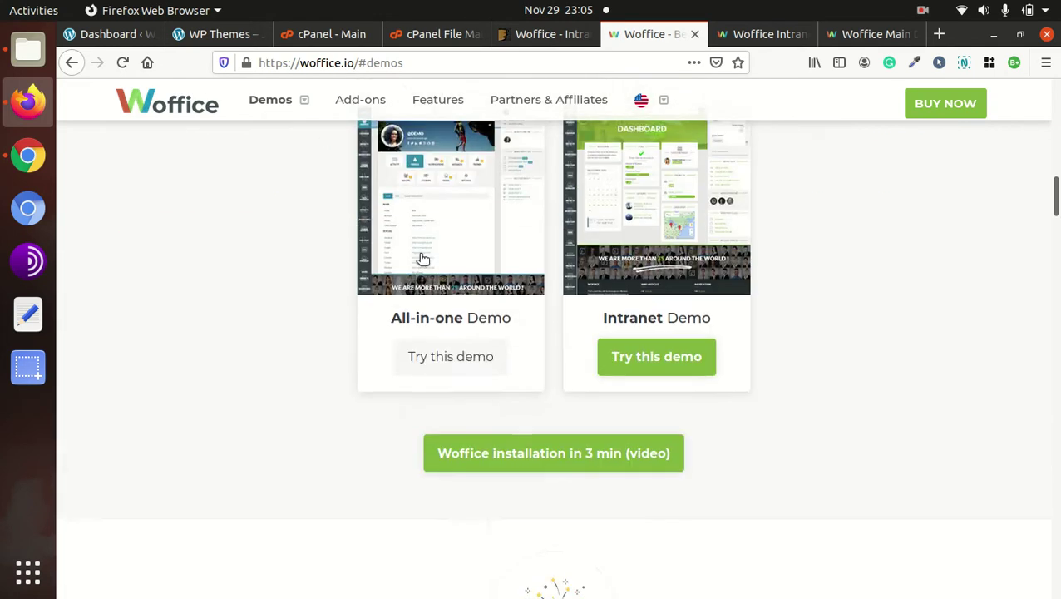
scroll(420, 261, up, 5)
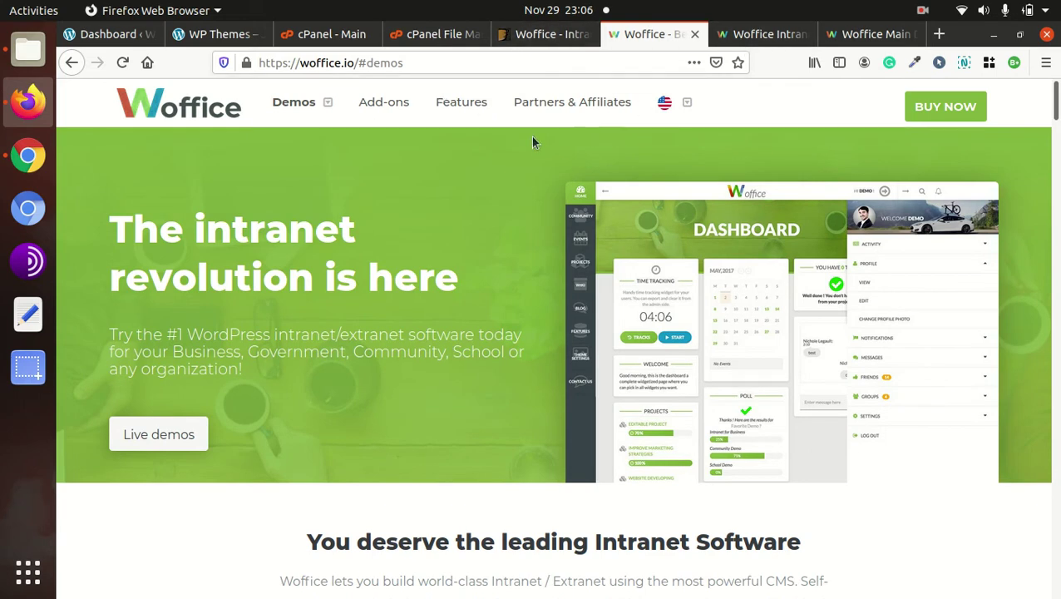
click(541, 40)
scroll(375, 272, up, 10)
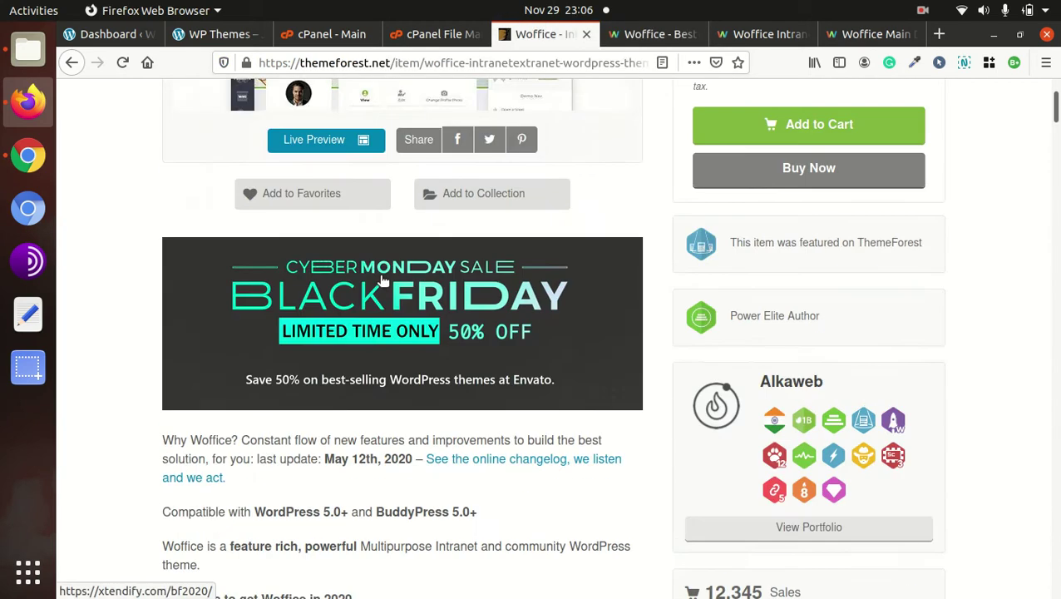
scroll(379, 280, up, 5)
drag(163, 241, 645, 241)
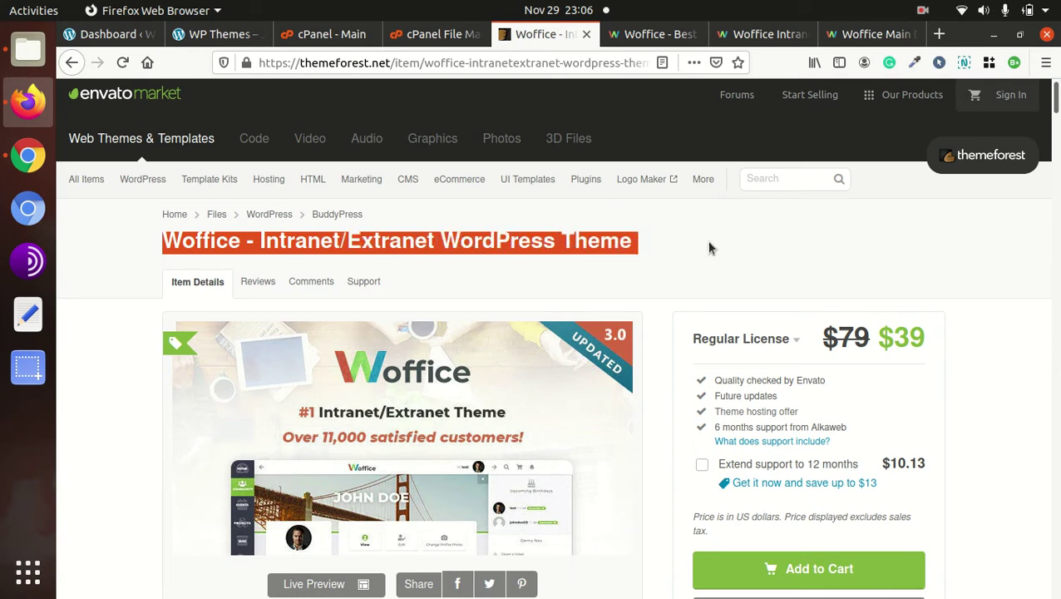
Examine the Woffice listing's details on ThemeForest, highlighting the created and last update dates and checking the compatibility information.
scroll(708, 246, down, 10)
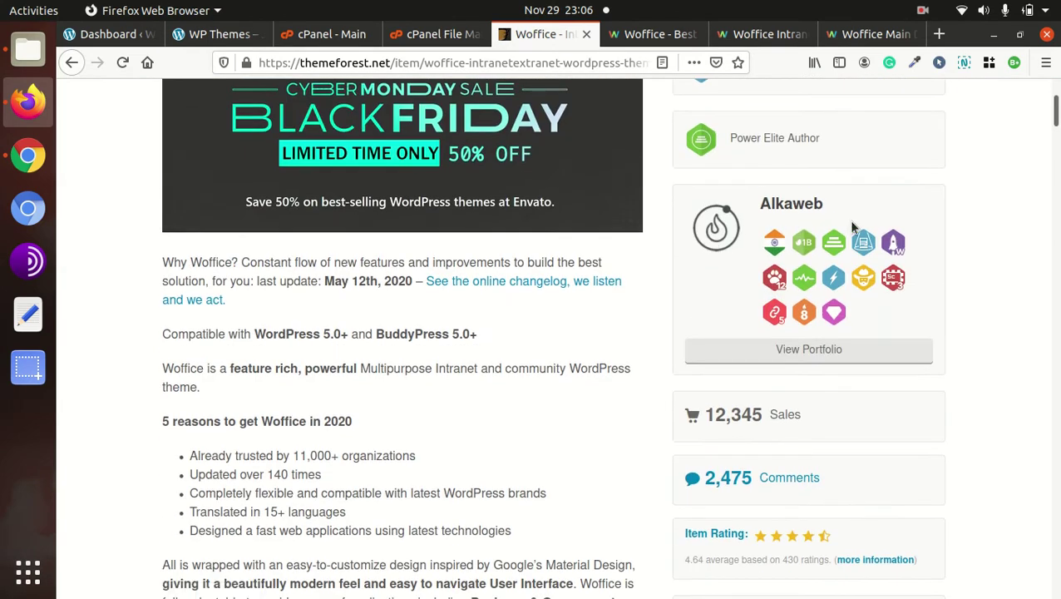
scroll(845, 237, down, 8)
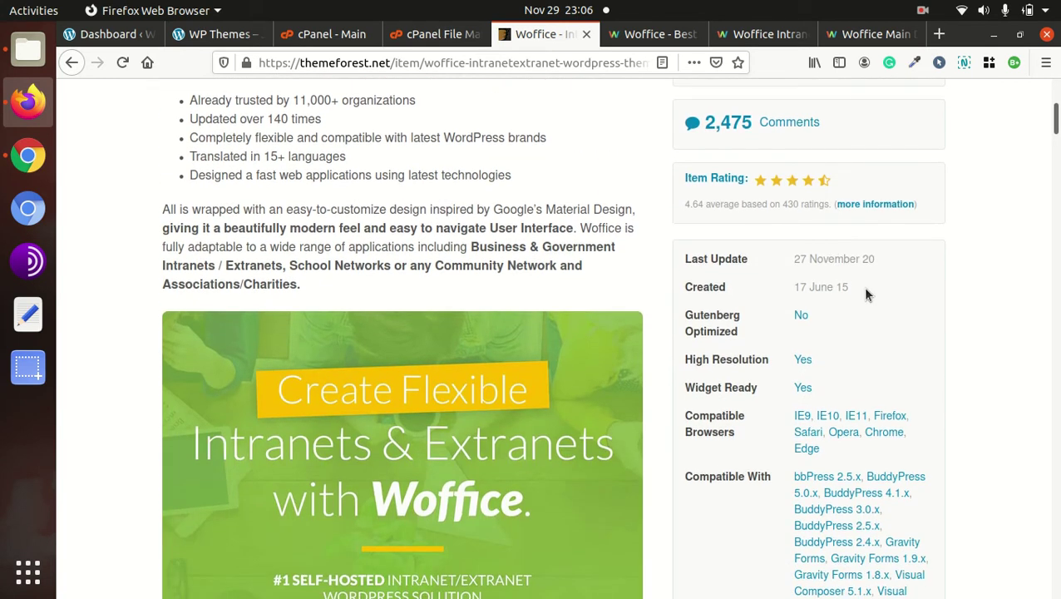
drag(865, 290, 803, 288)
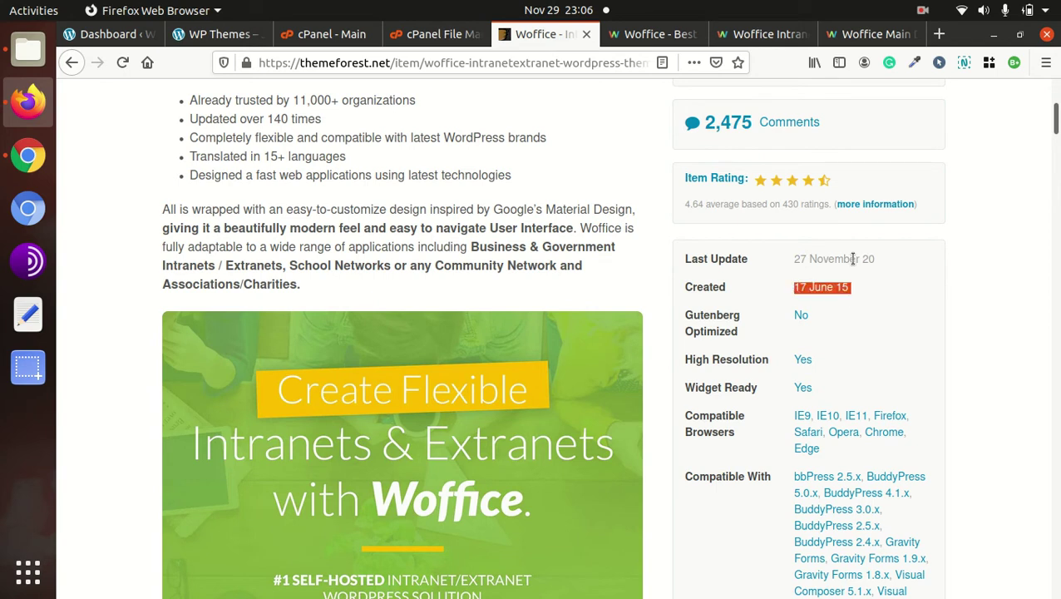
drag(888, 263, 792, 265)
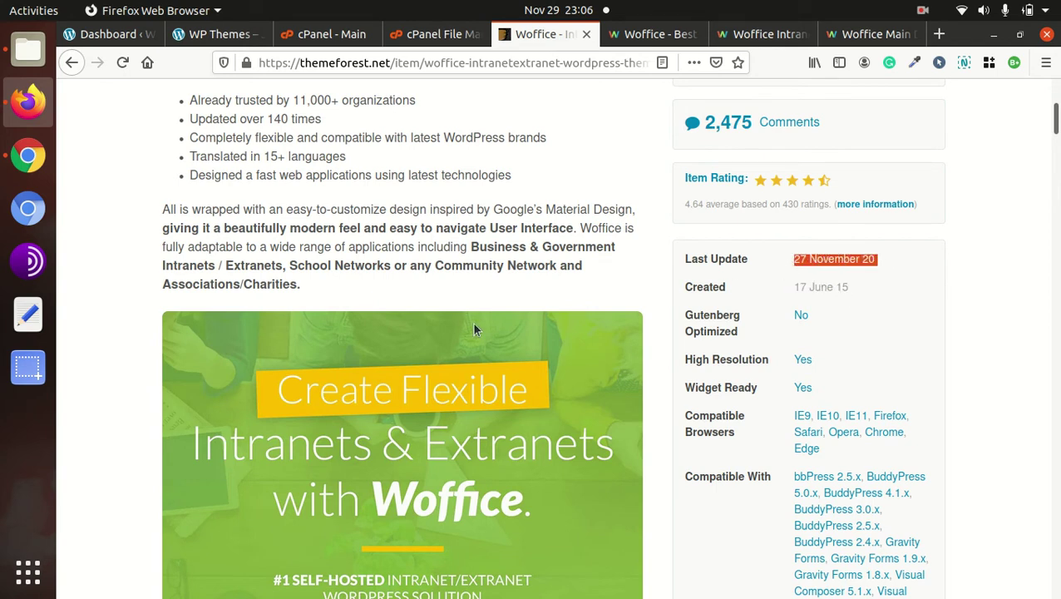
scroll(474, 329, down, 4)
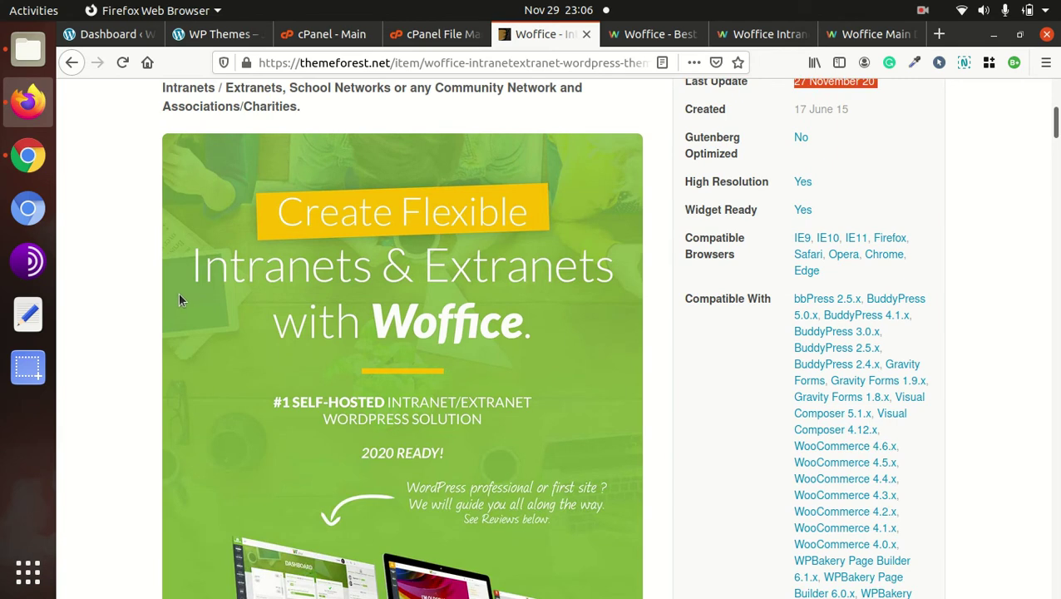
scroll(389, 291, down, 4)
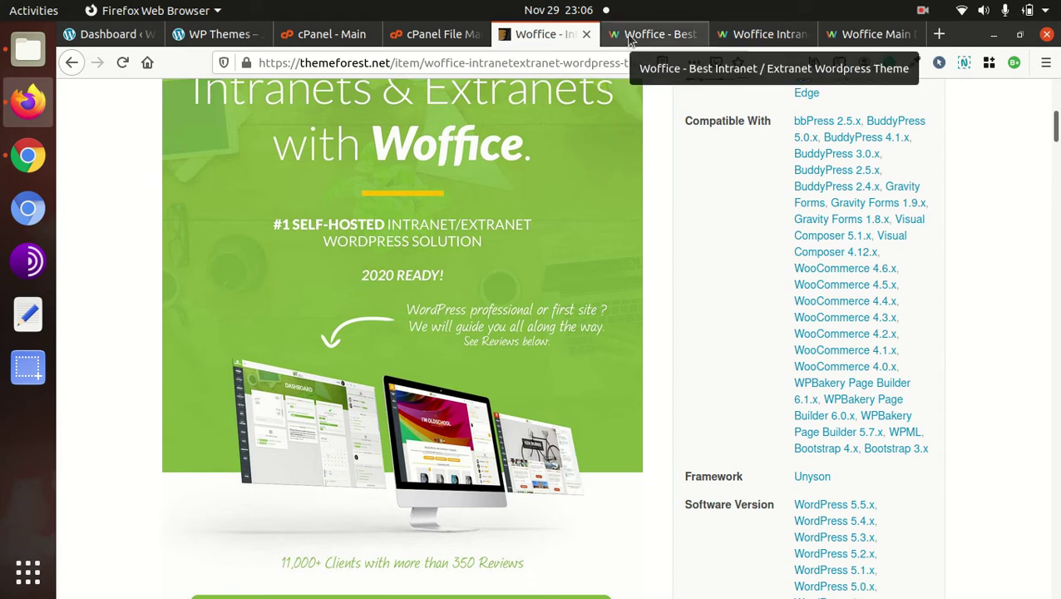
scroll(657, 250, up, 3)
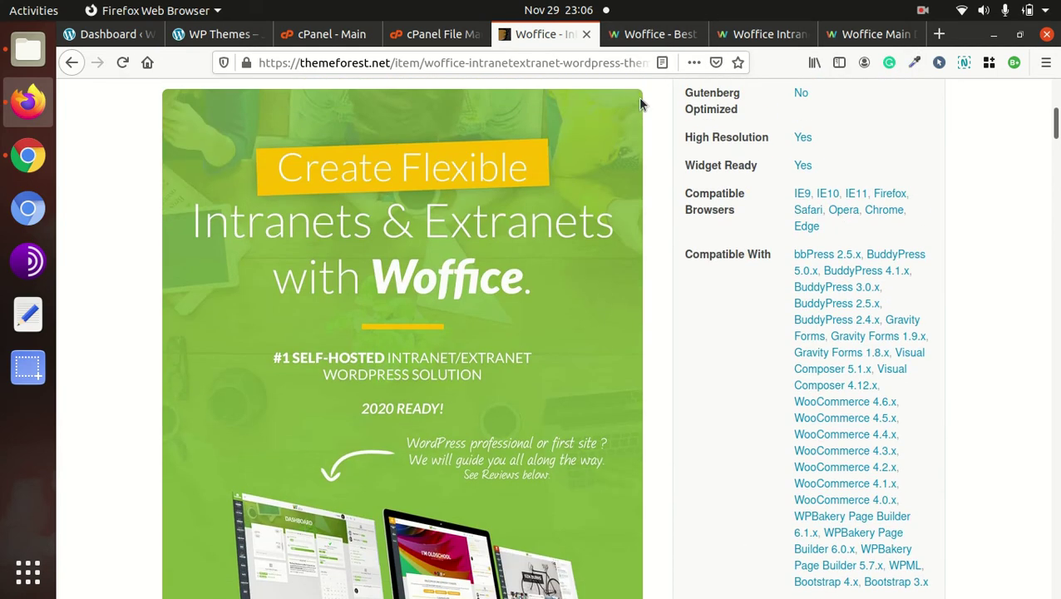
View the Woffice business demo's dashboard, checking its widgets and the Home and Community submenus.
click(615, 34)
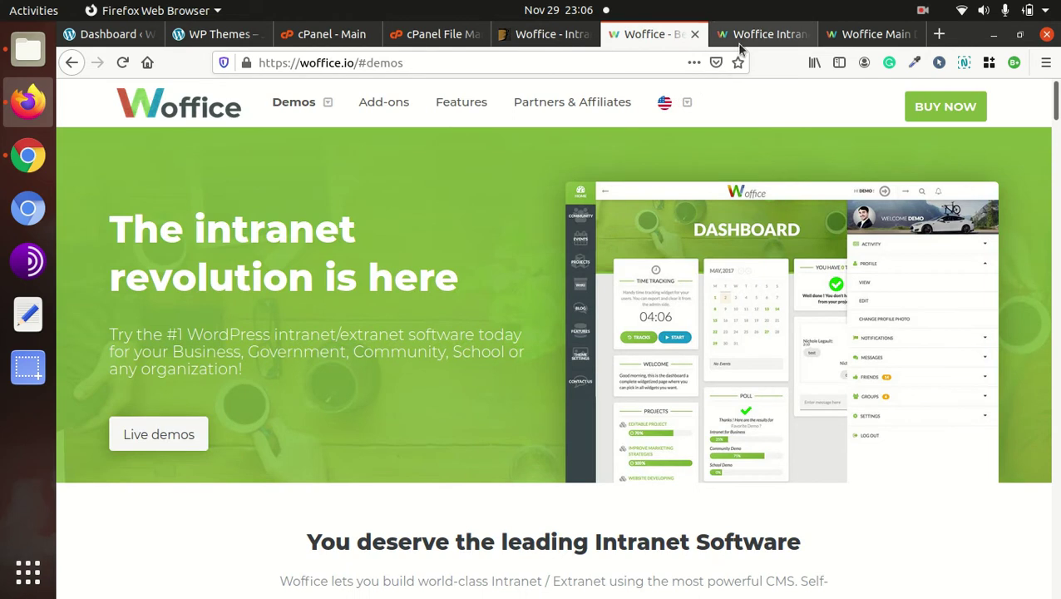
click(715, 38)
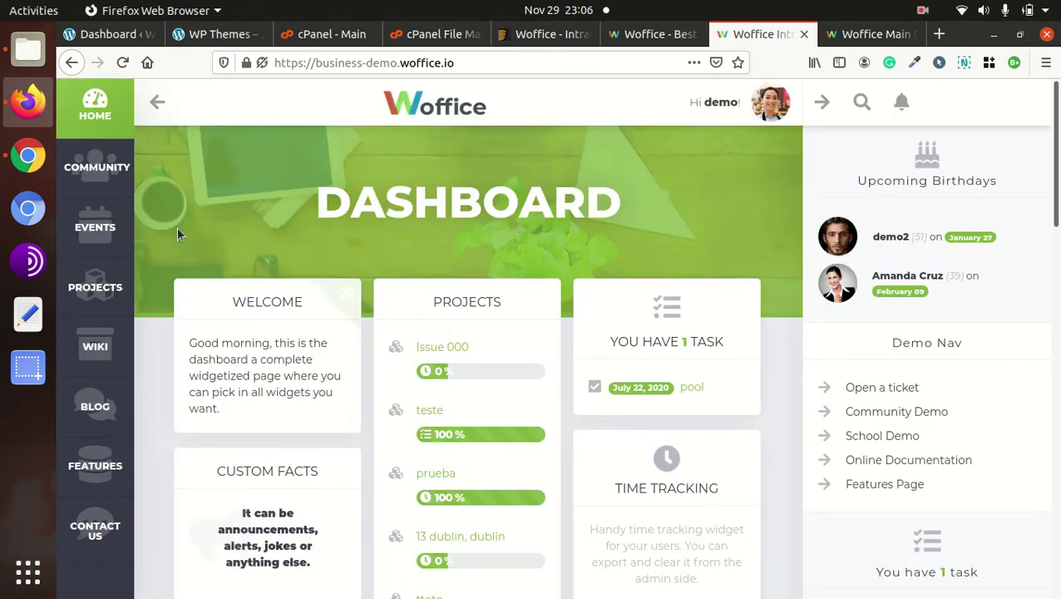
mouse_move(89, 115)
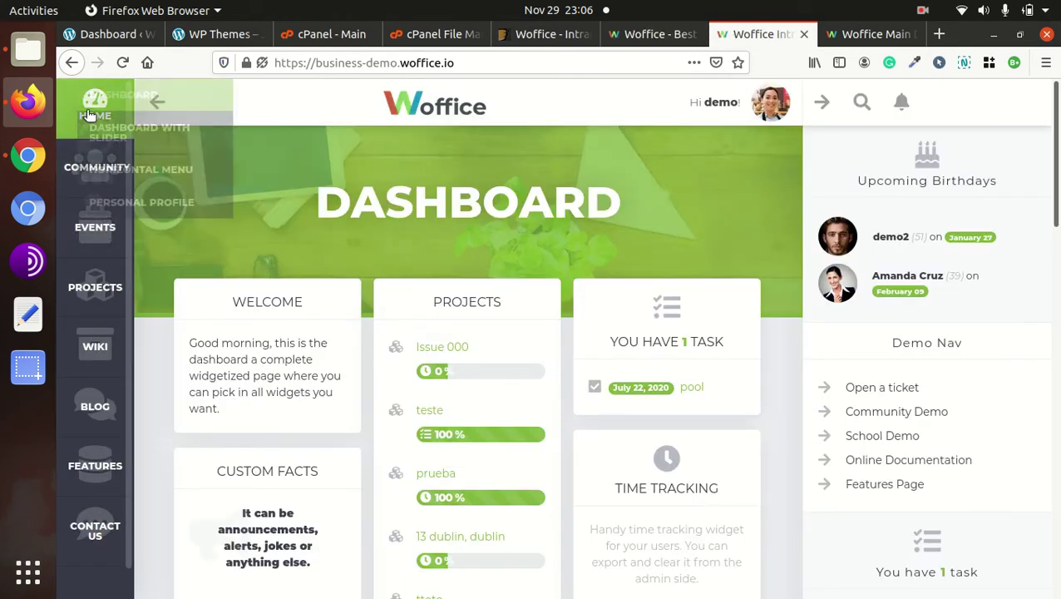
mouse_move(98, 298)
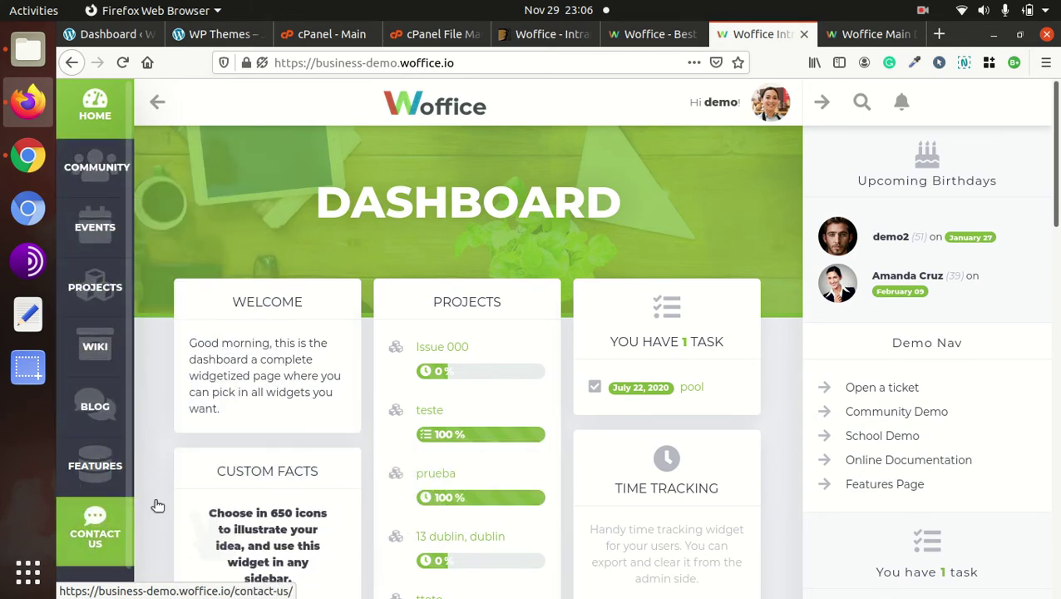
scroll(543, 285, down, 1)
scroll(543, 286, down, 5)
scroll(543, 287, up, 4)
mouse_move(75, 187)
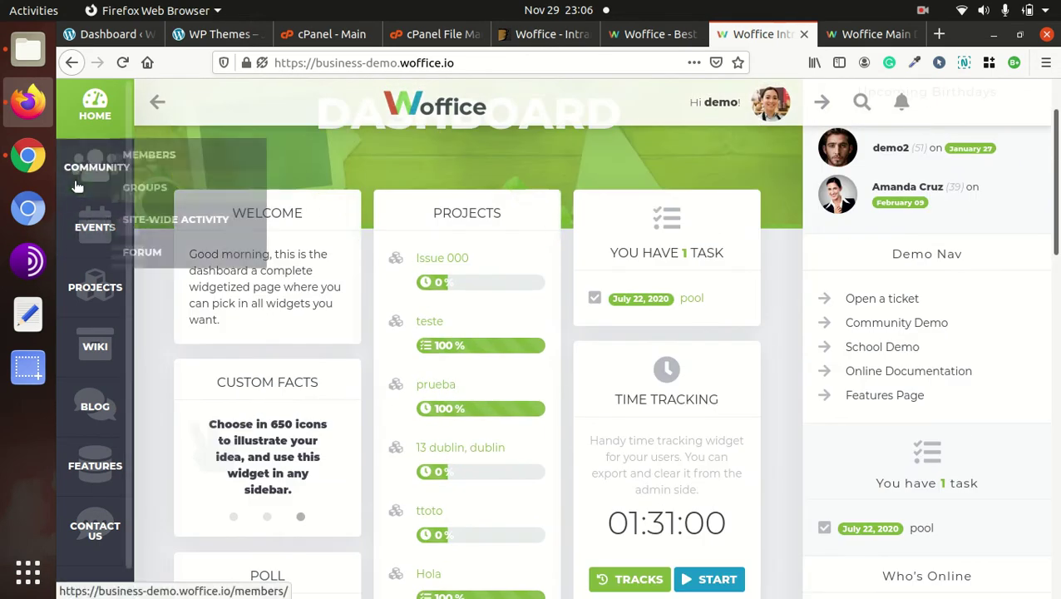
Open the business demo's Members page and look through the member filters and profile cards.
click(179, 159)
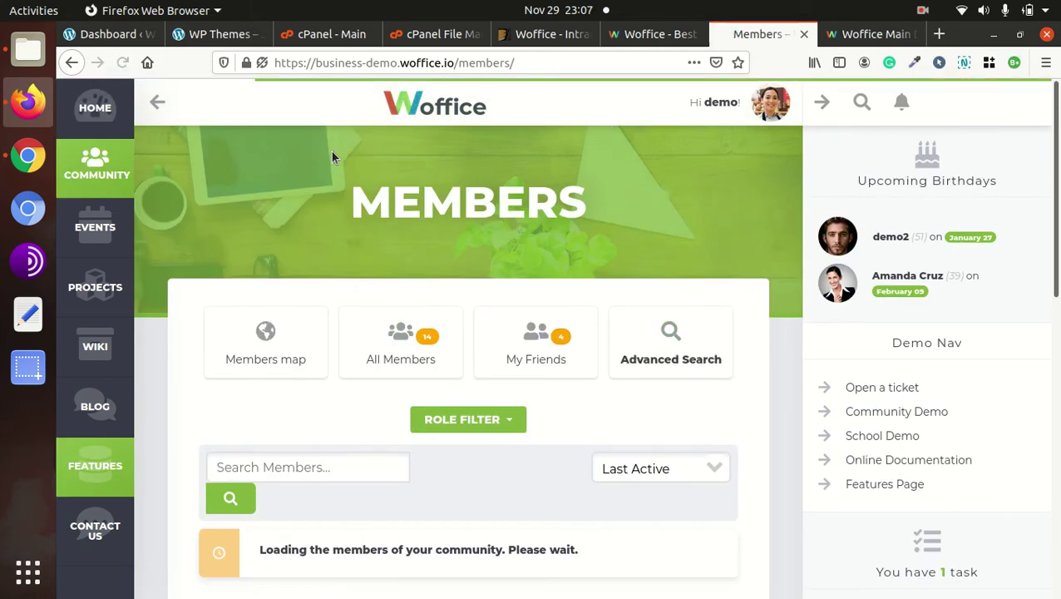
scroll(250, 283, down, 5)
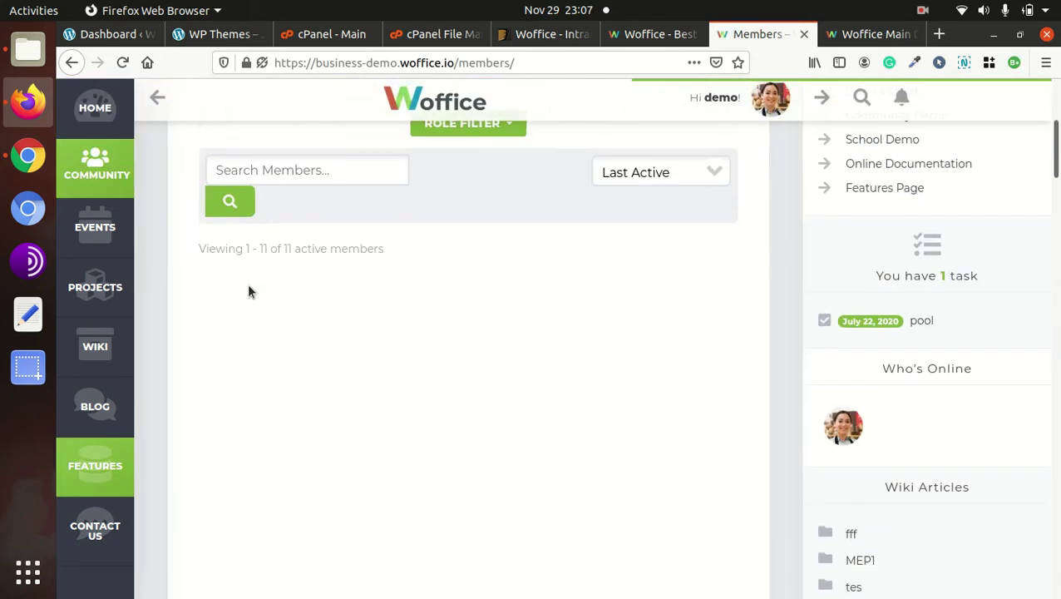
scroll(249, 287, up, 3)
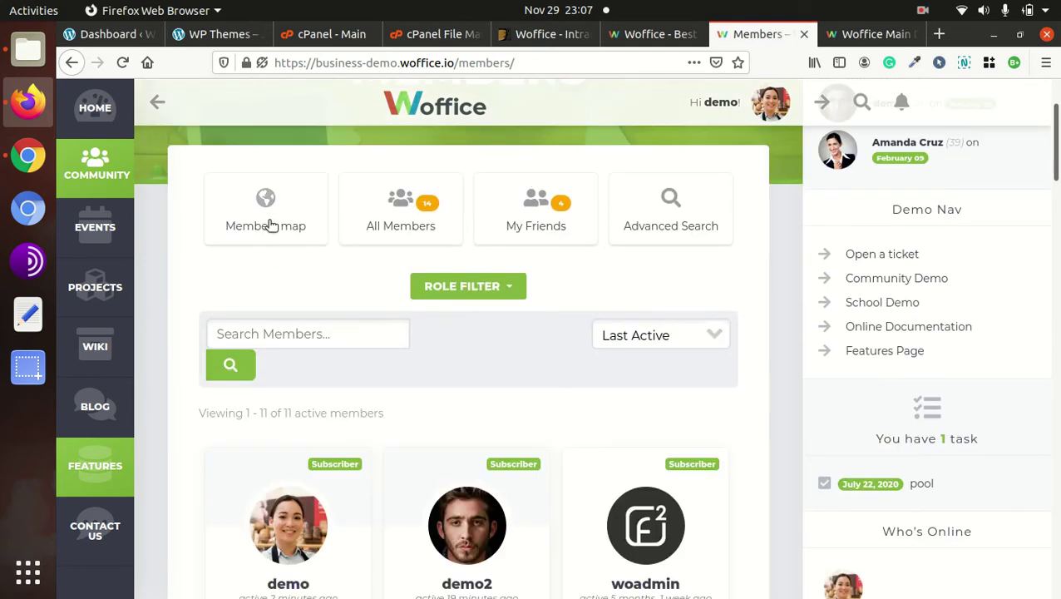
scroll(213, 319, down, 4)
scroll(570, 293, down, 10)
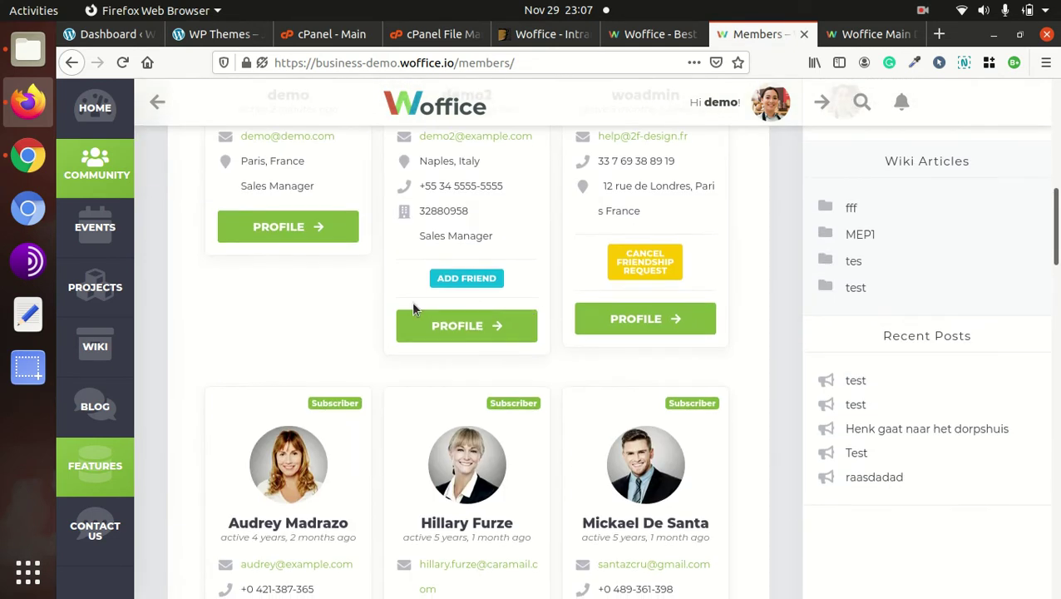
View the Woffice all-in-one demo's dashboard, checking its widgets and the Members submenu.
click(848, 35)
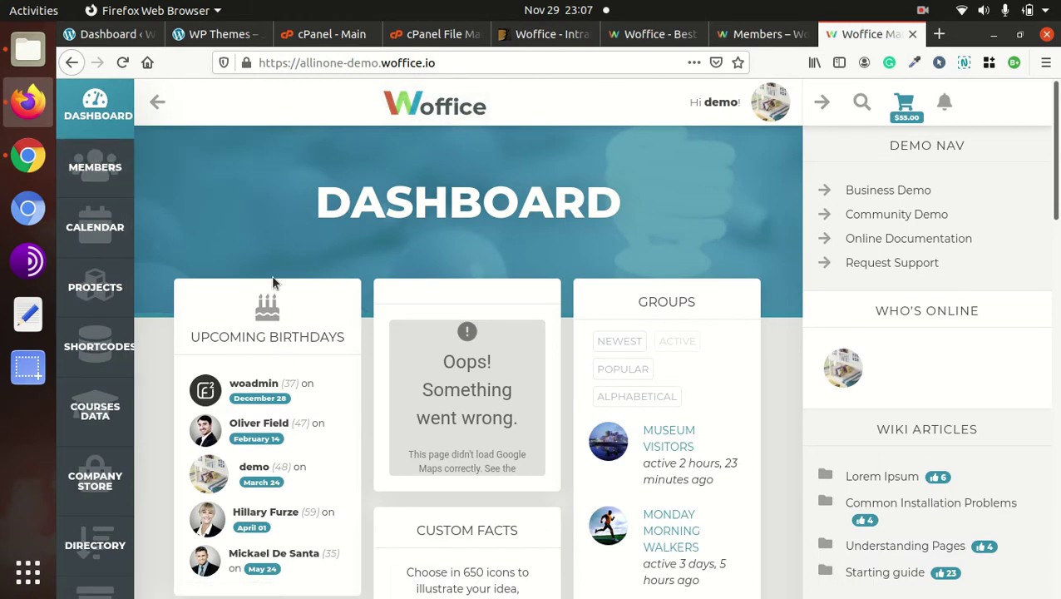
scroll(272, 277, down, 2)
mouse_move(98, 170)
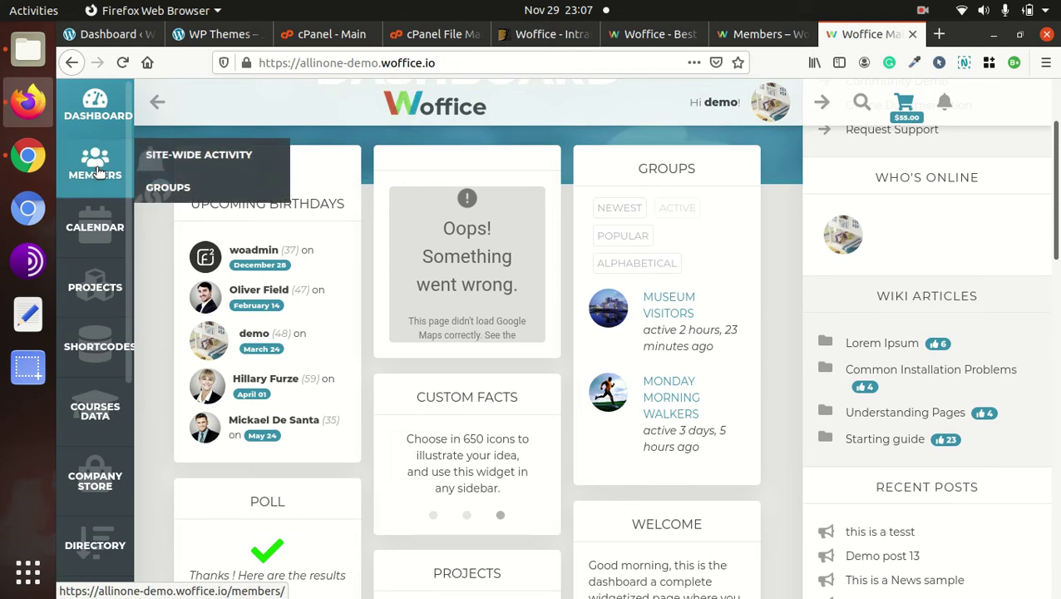
scroll(465, 233, down, 2)
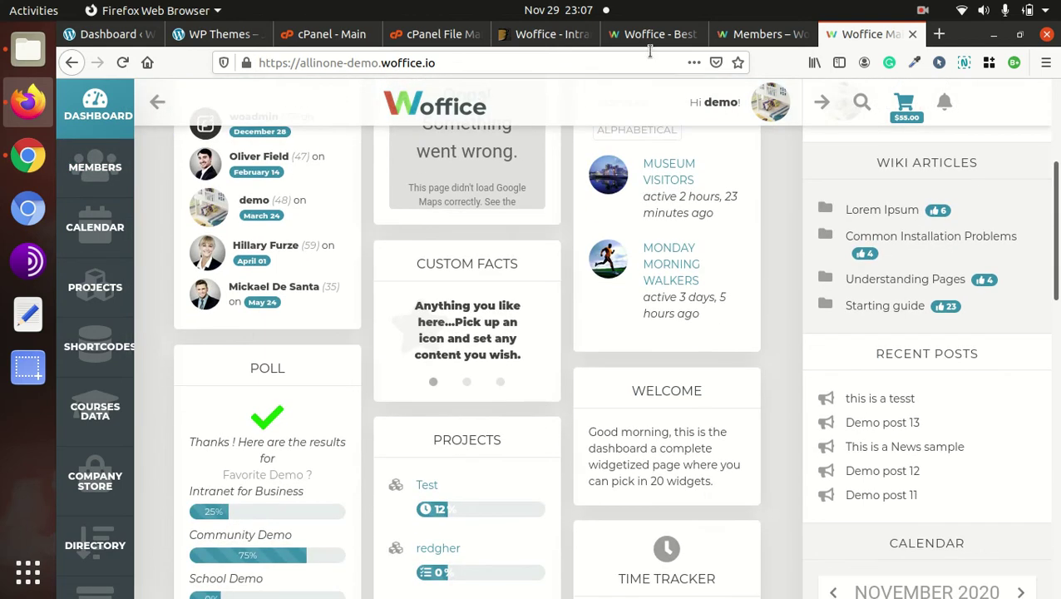
Return to the Woffice website and examine the All-in-one and Intranet demos offered there.
click(740, 37)
click(629, 38)
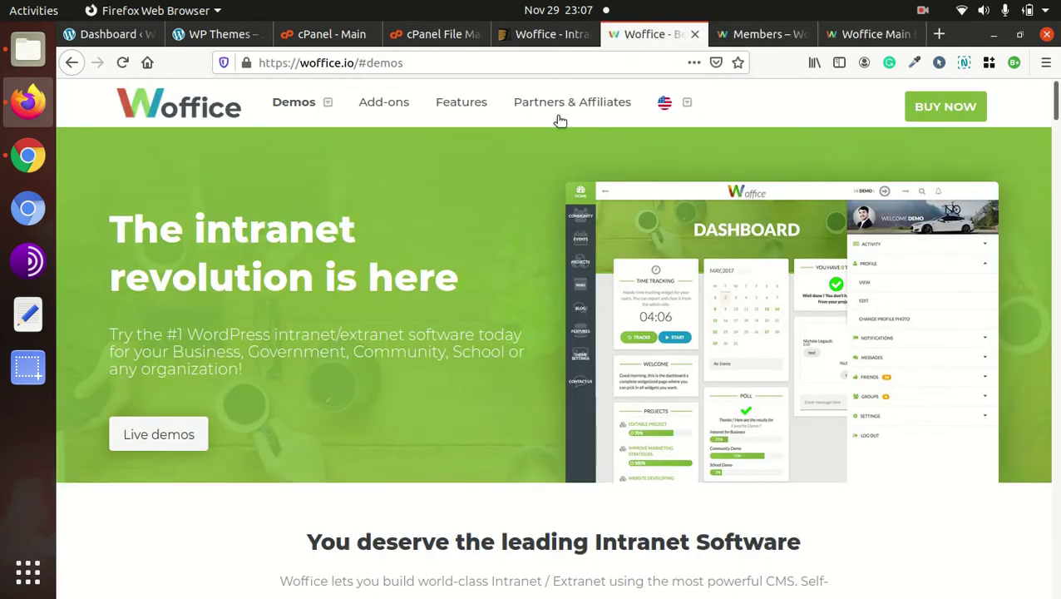
click(733, 37)
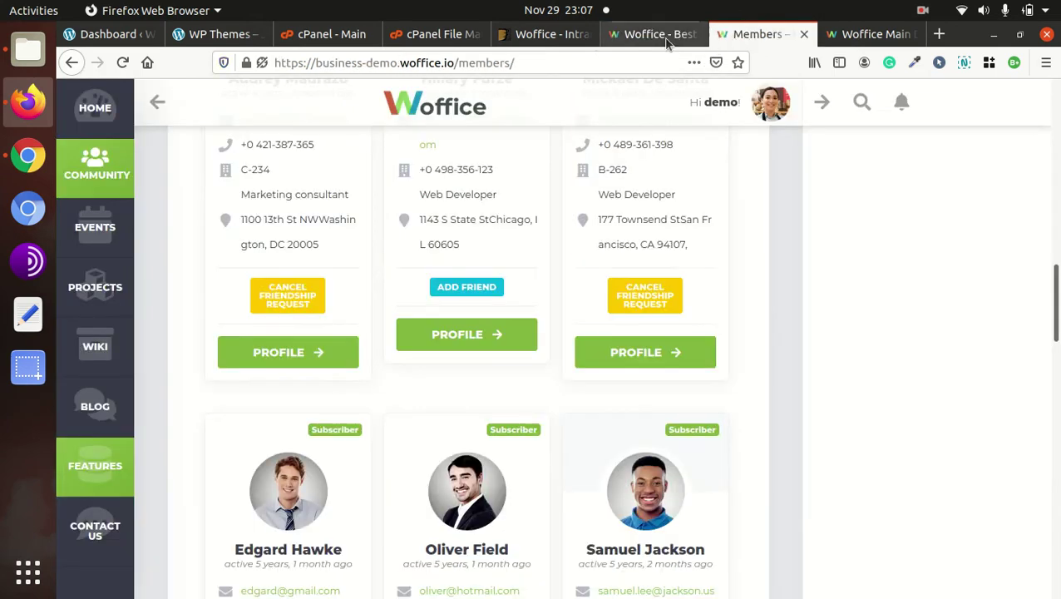
click(637, 37)
scroll(459, 339, down, 1)
scroll(459, 338, down, 10)
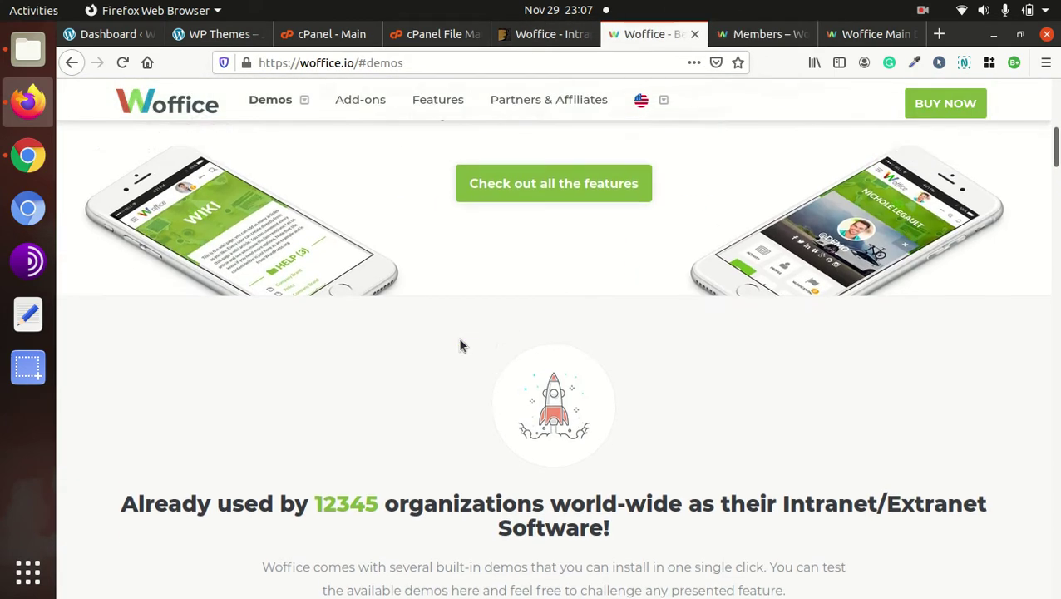
scroll(460, 346, down, 4)
scroll(460, 346, down, 3)
scroll(399, 316, up, 2)
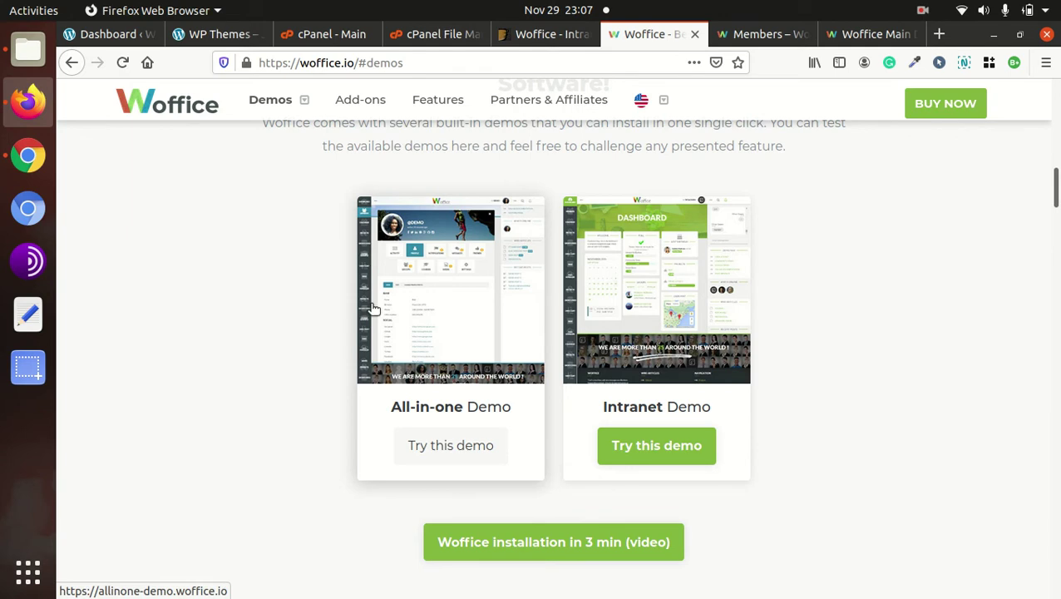
scroll(416, 401, up, 8)
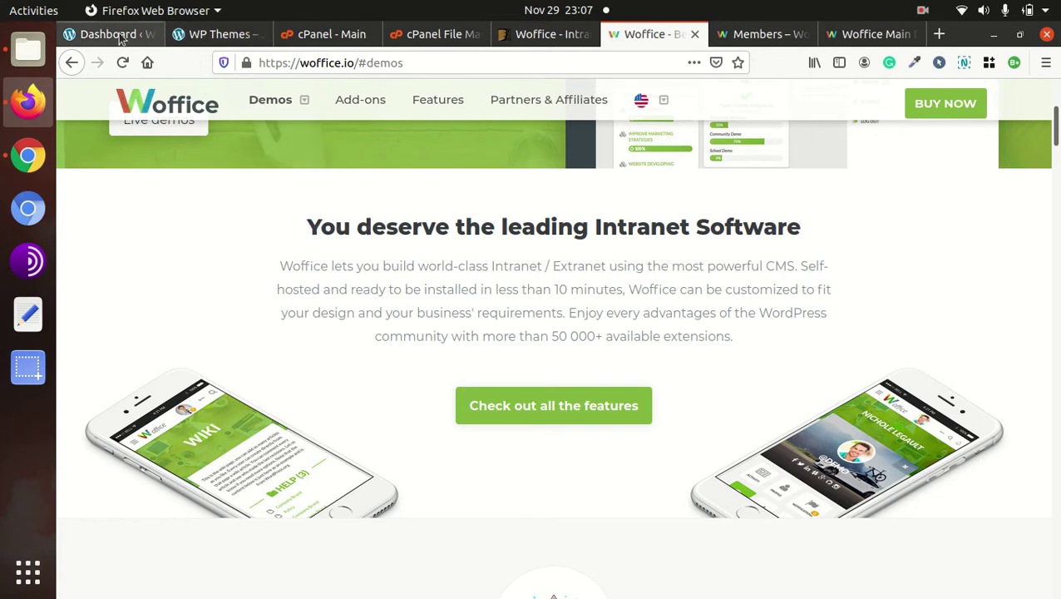
Check the WordPress admin dashboard and the site's current front page, highlighting the site tagline.
click(79, 34)
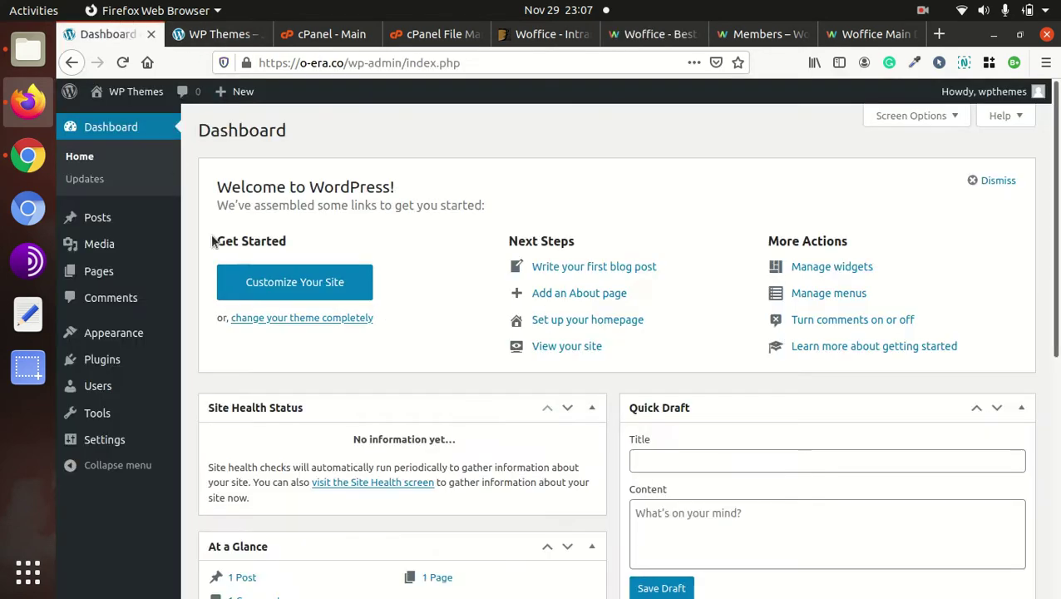
click(209, 36)
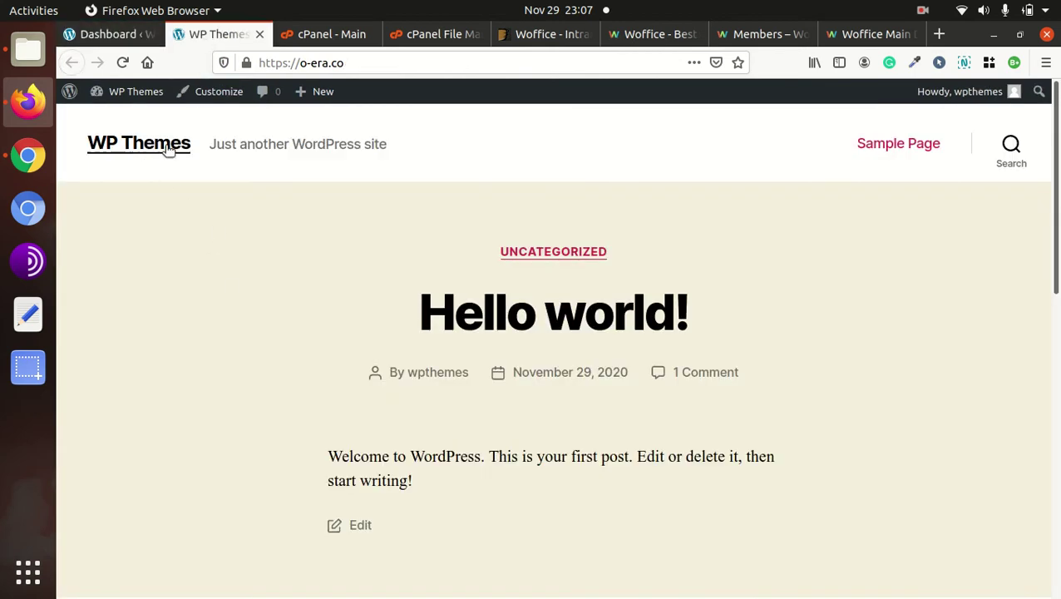
drag(431, 151, 209, 145)
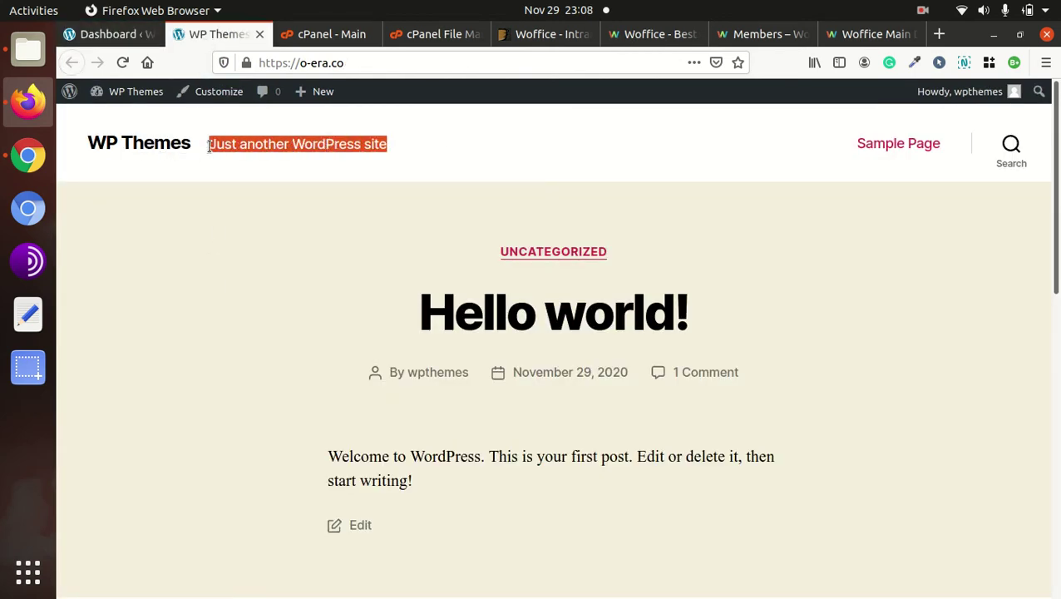
Switch to the Files app and open the Woffice folder in Downloads.
click(26, 66)
click(104, 196)
click(104, 226)
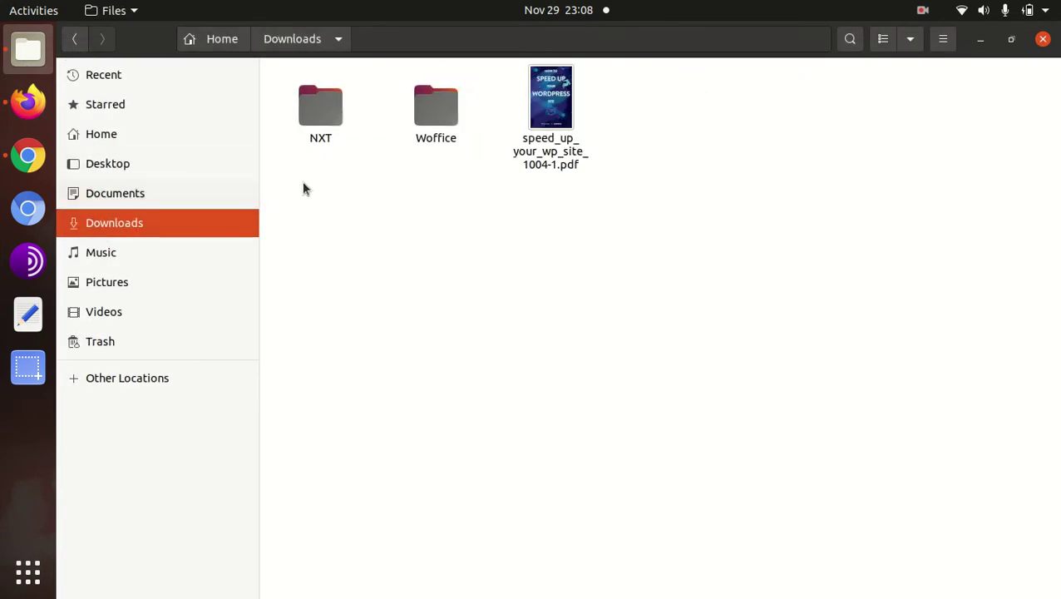
double_click(433, 114)
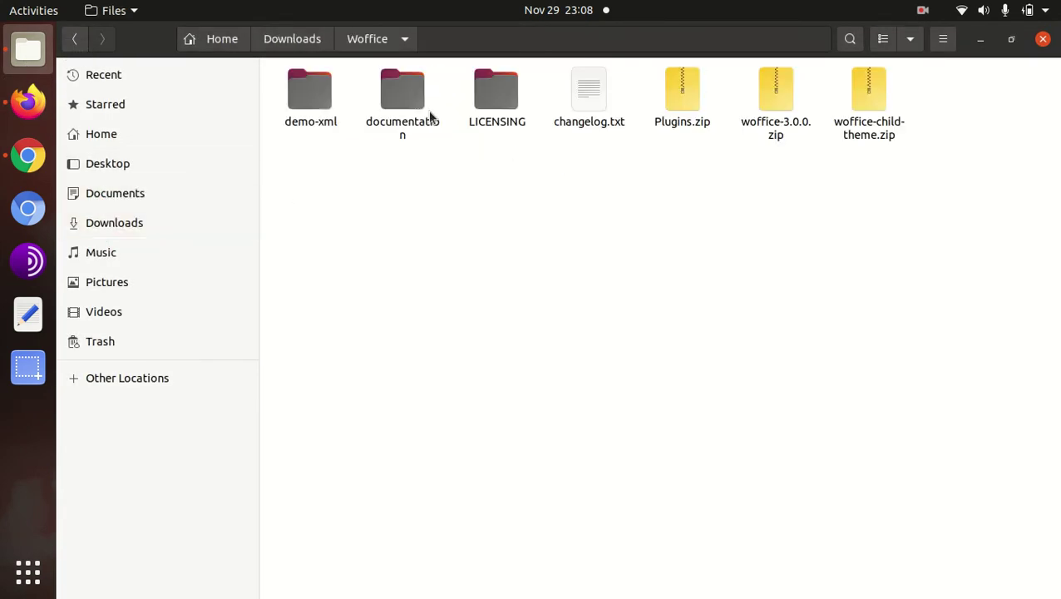
Examine the contents of the Woffice package, from the demo-xml, documentation and LICENSING folders to the theme, child theme and plugin archives.
click(322, 104)
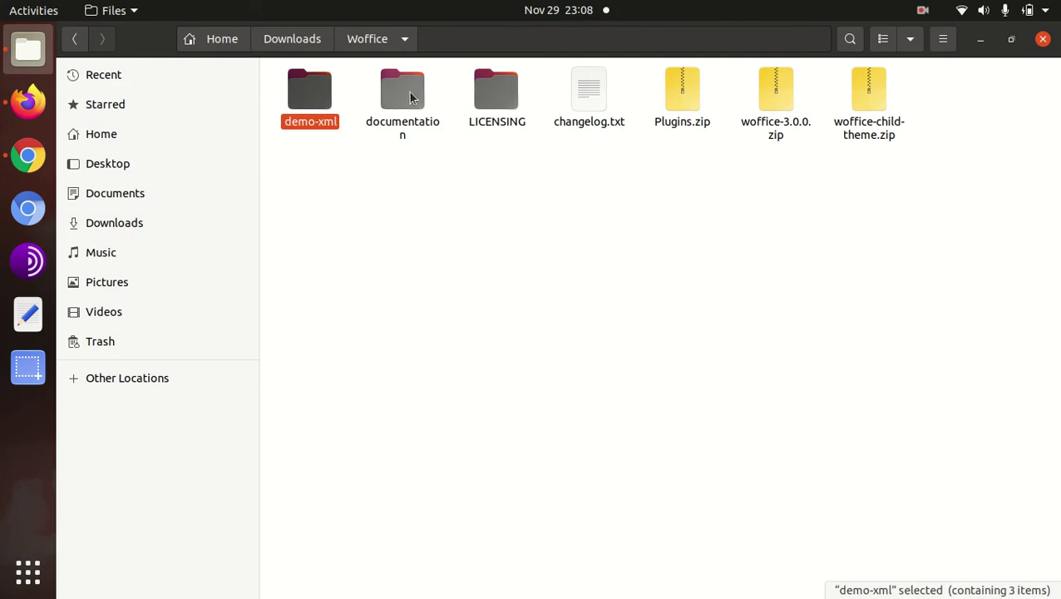
click(413, 98)
click(496, 91)
click(589, 91)
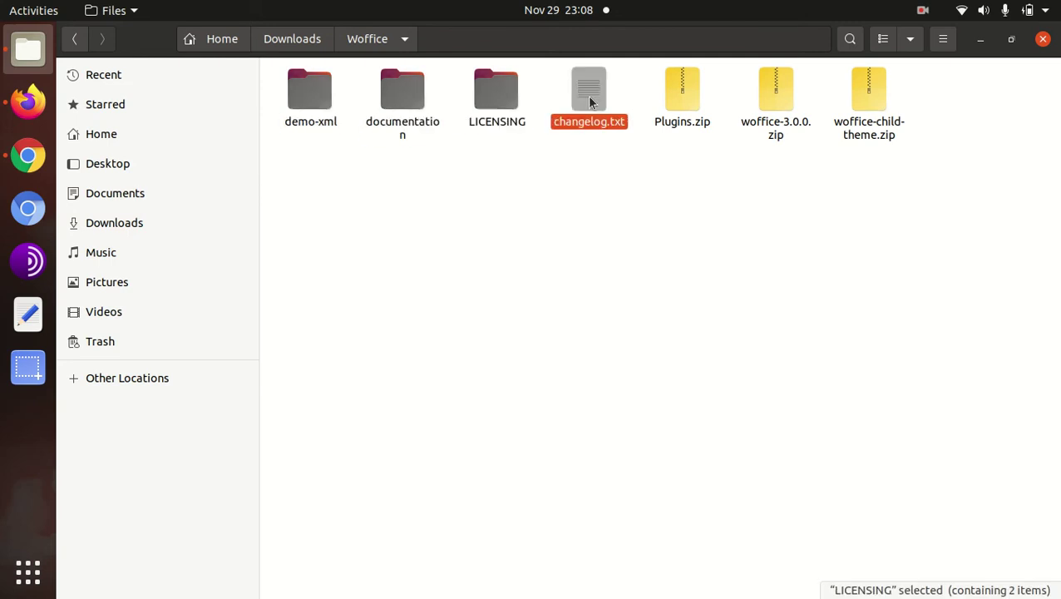
click(688, 103)
click(774, 104)
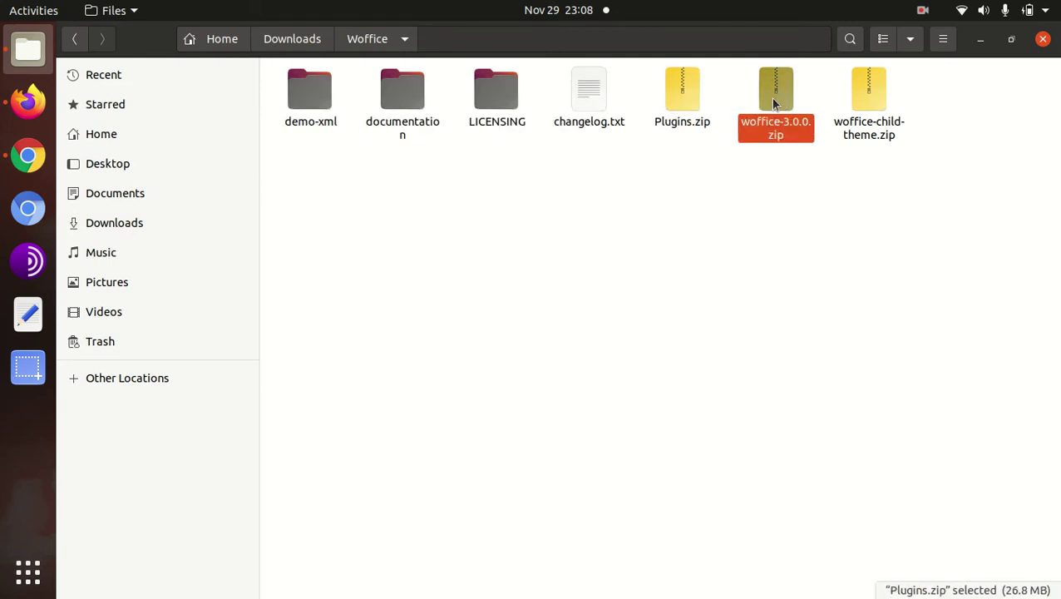
click(871, 98)
Extract Plugins.zip into the Woffice folder and dismiss the extraction notice.
click(689, 101)
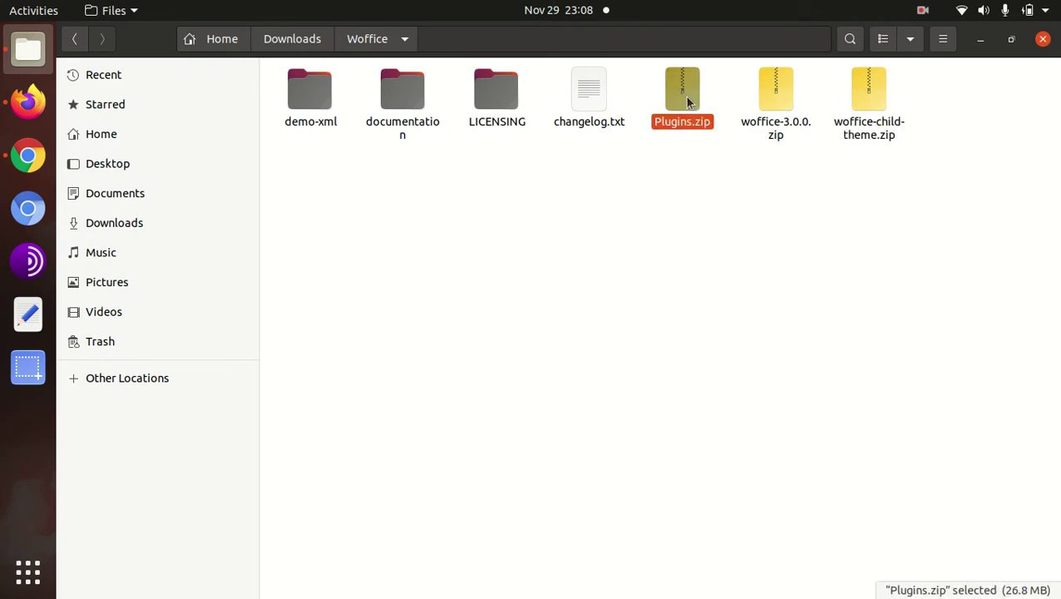
right_click(690, 100)
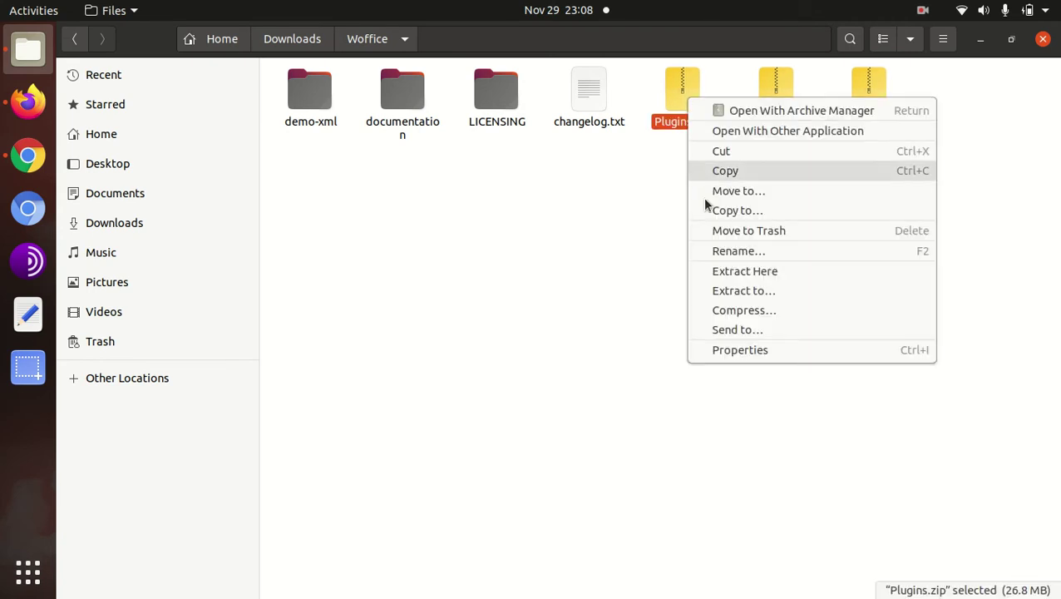
click(735, 275)
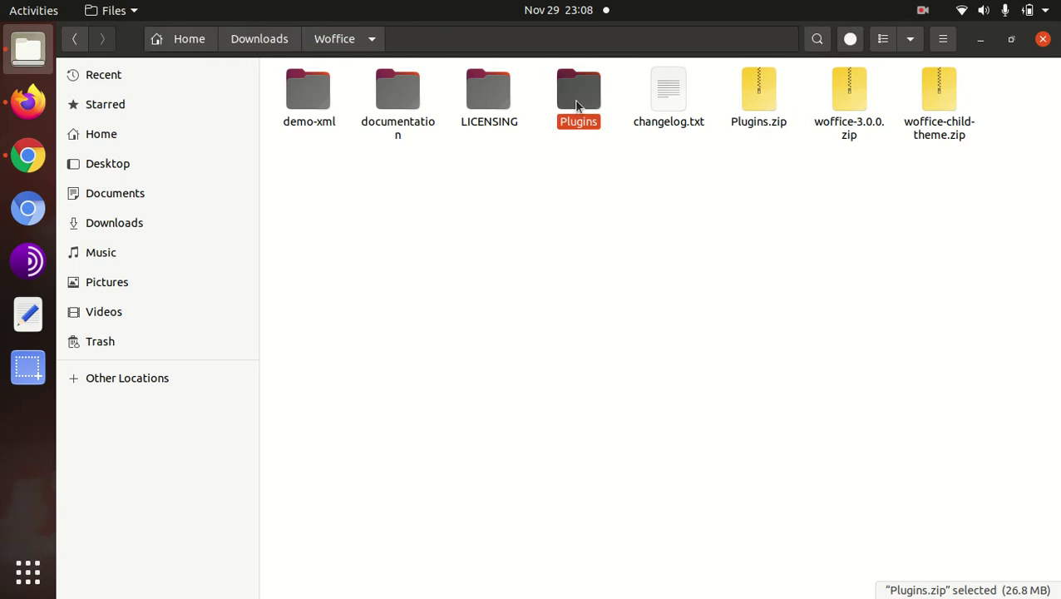
click(555, 228)
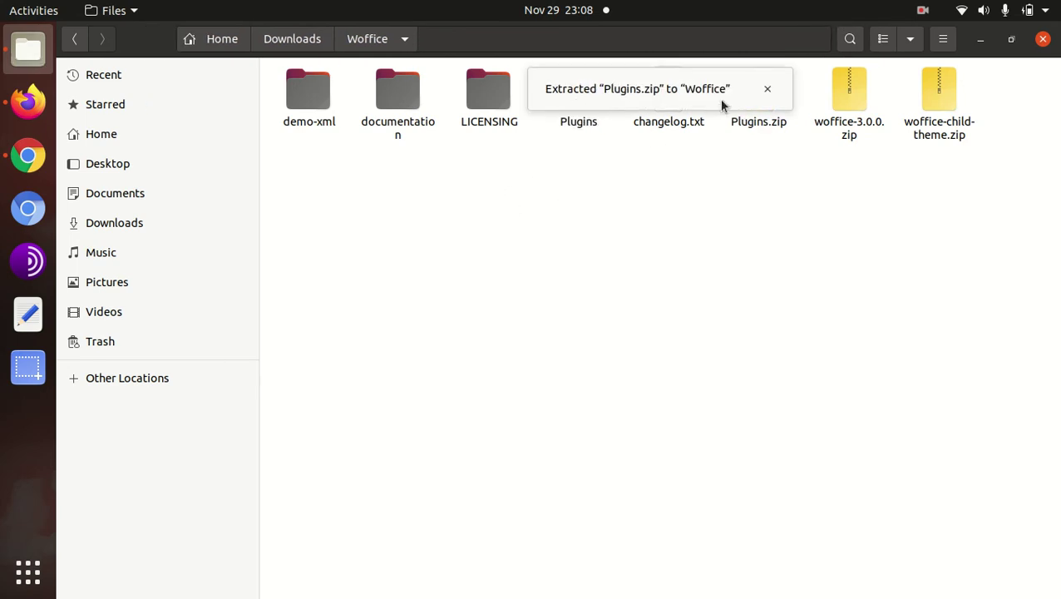
click(765, 90)
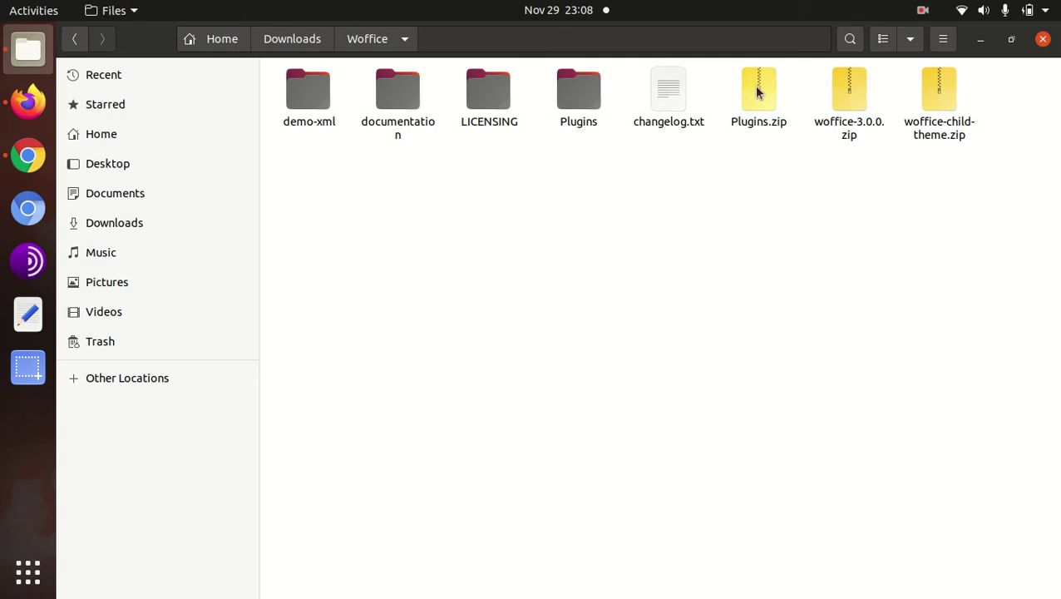
Open the inner Plugins folder of the extracted package and examine the bundled plugin archives.
double_click(592, 104)
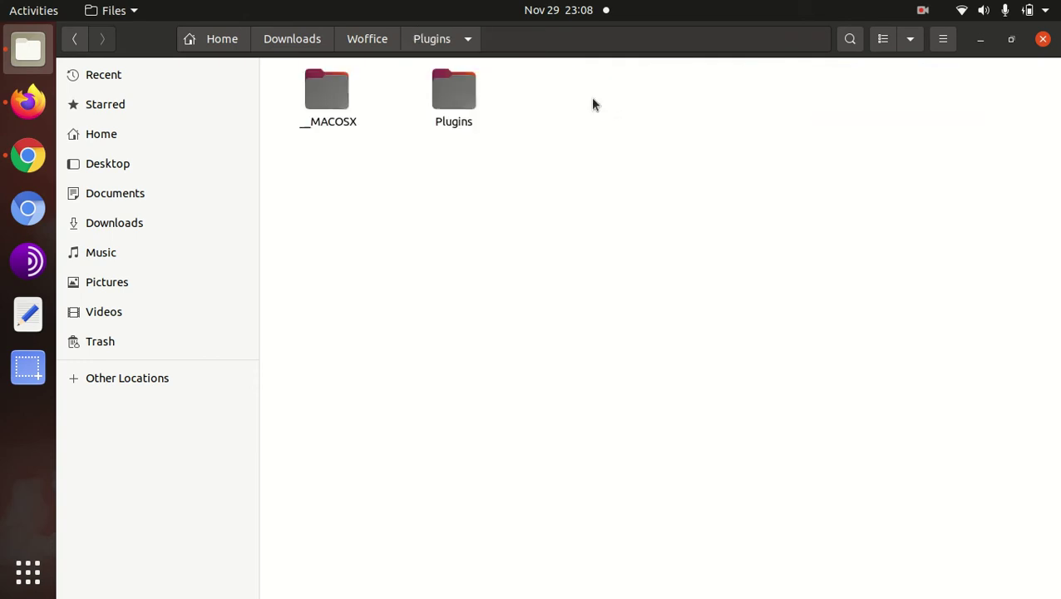
double_click(464, 104)
click(324, 99)
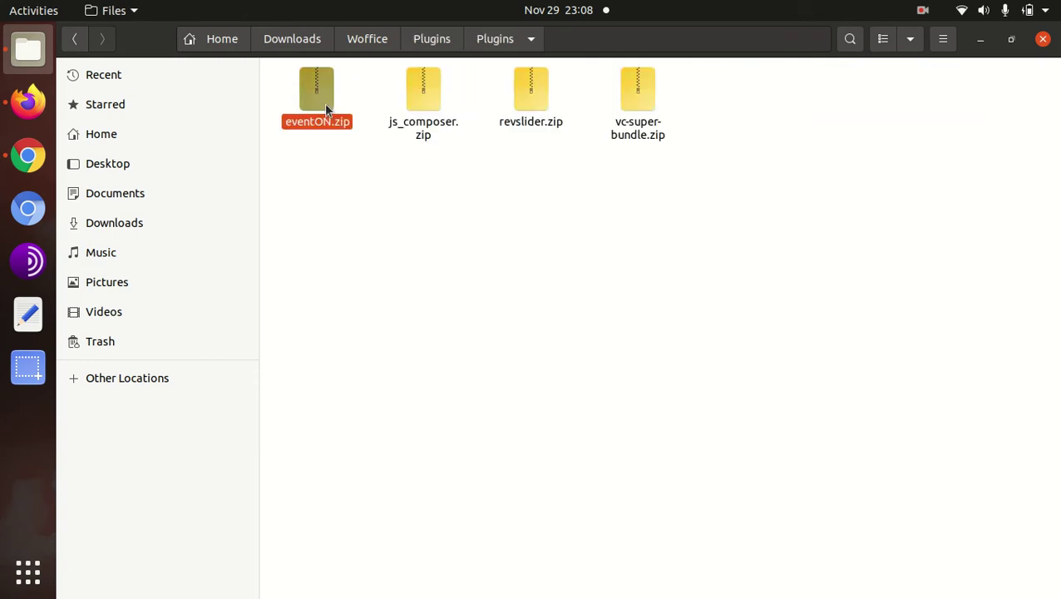
click(435, 101)
click(549, 99)
click(630, 93)
click(525, 95)
click(316, 98)
click(649, 97)
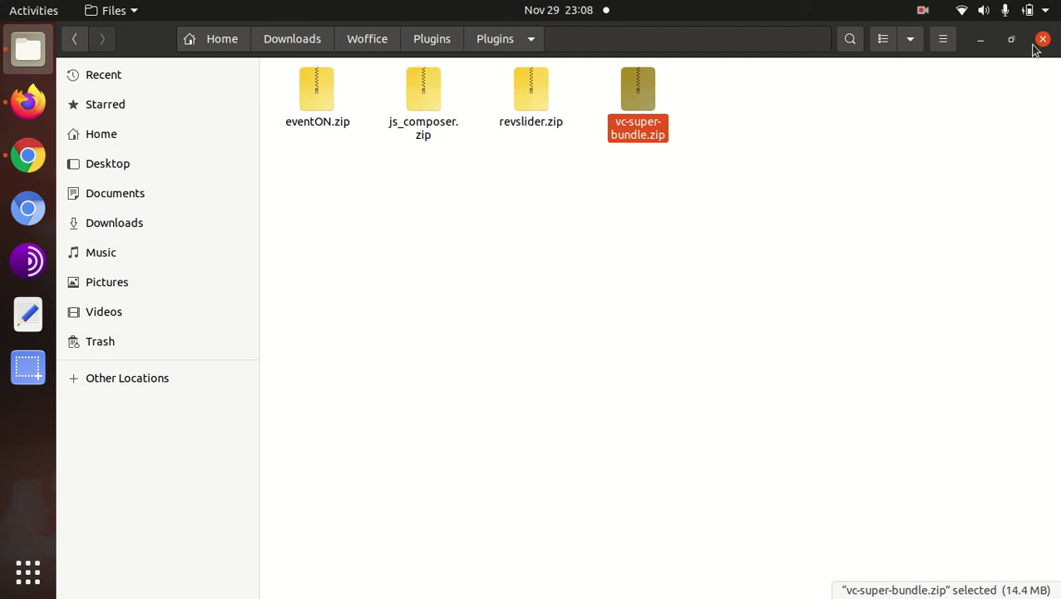
Switch to Firefox and view the themes installed on the WordPress site from its admin dashboard.
key(alt+Tab)
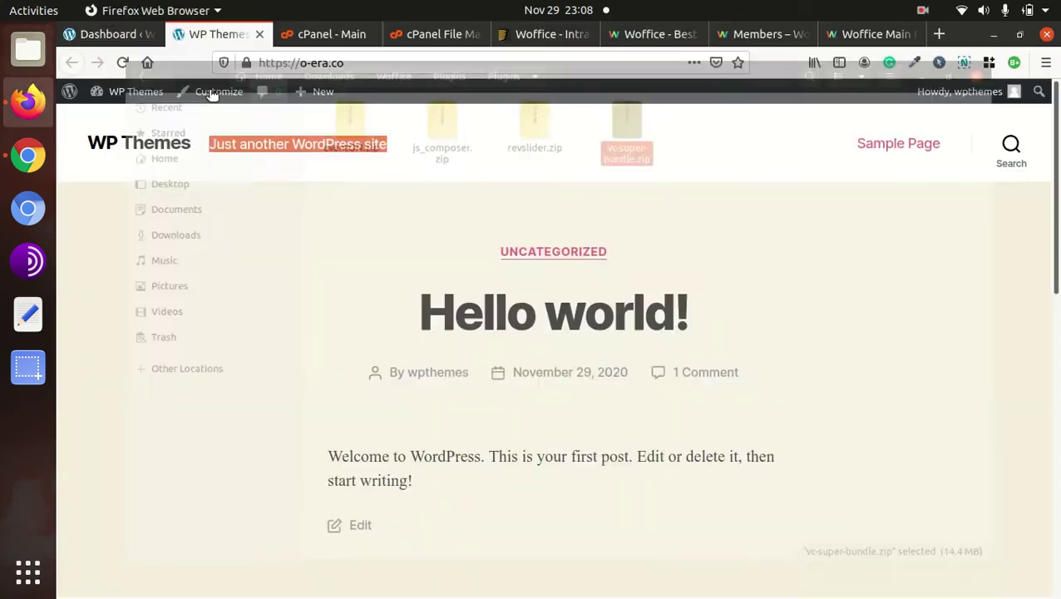
click(108, 34)
mouse_move(115, 341)
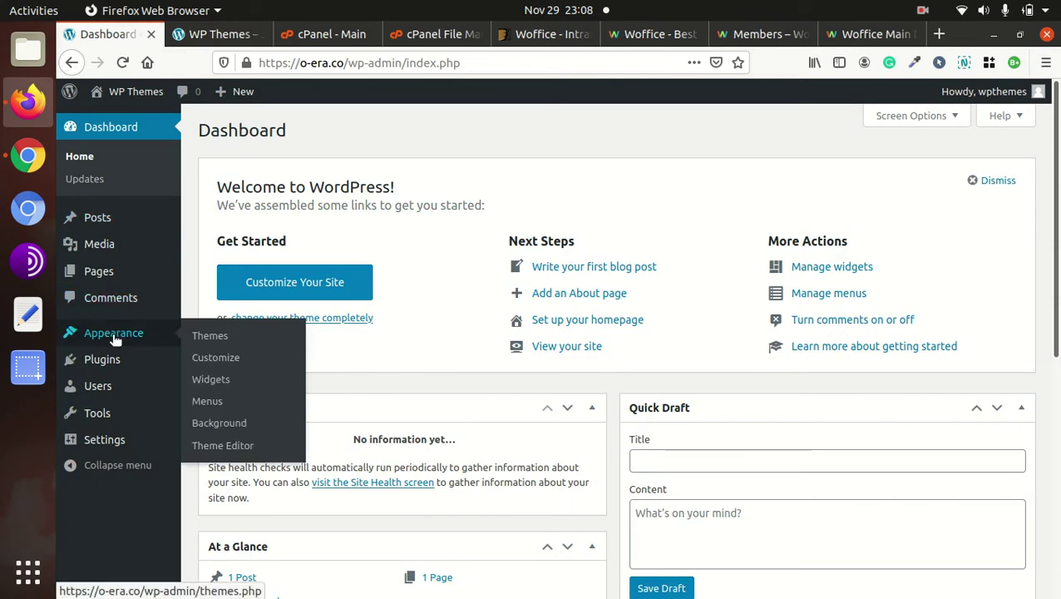
click(208, 341)
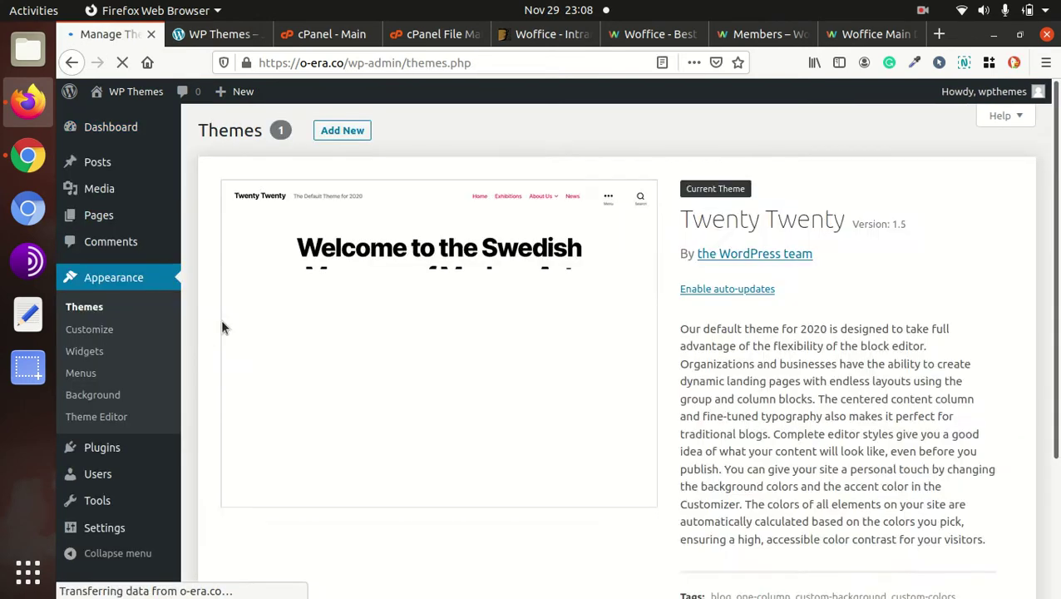
scroll(353, 162, down, 2)
scroll(320, 291, up, 1)
scroll(321, 291, up, 1)
click(341, 131)
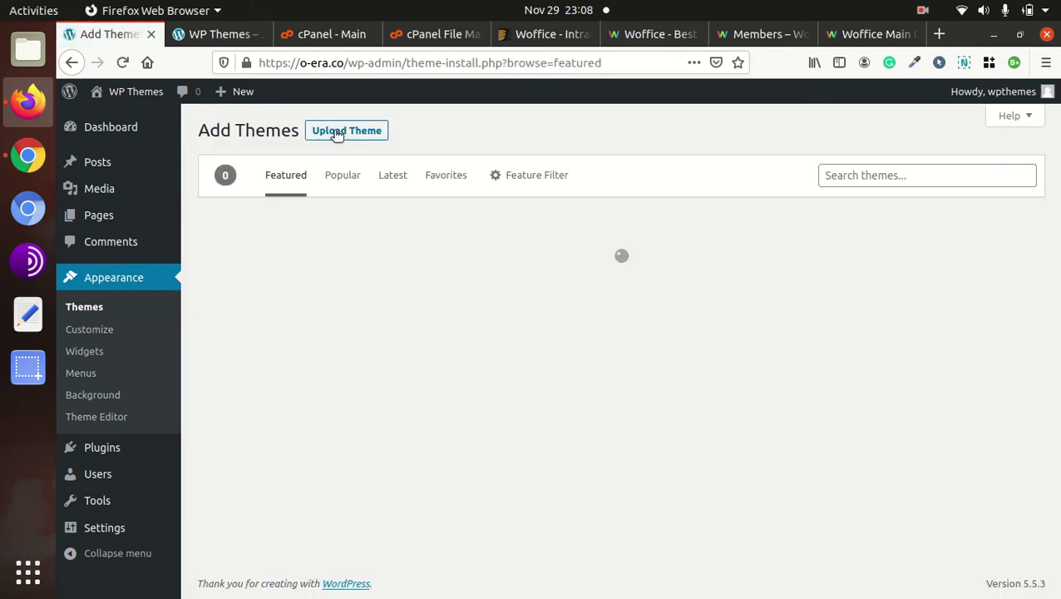
click(343, 131)
click(509, 273)
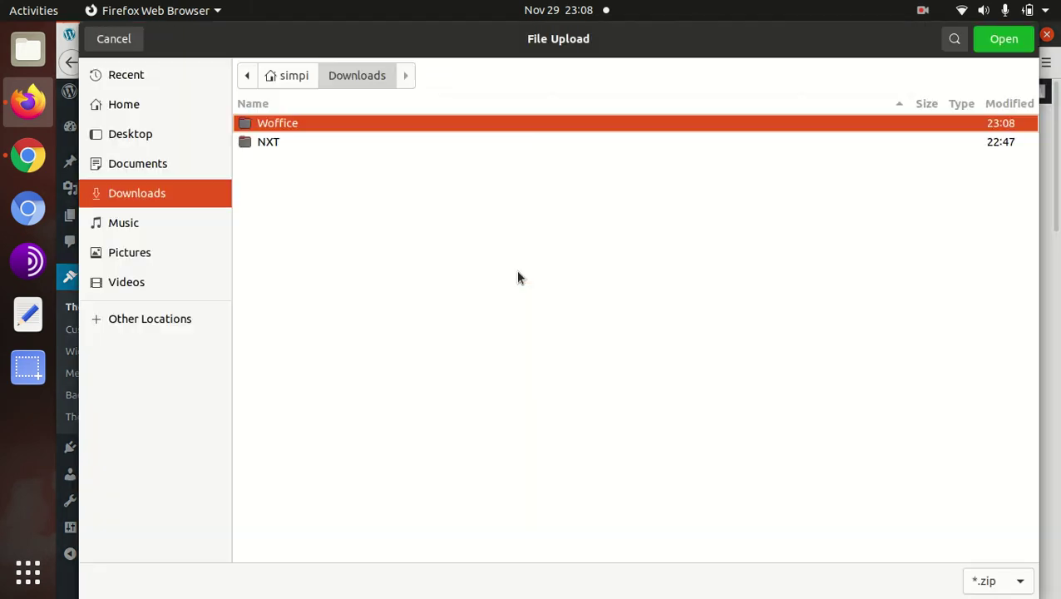
double_click(276, 125)
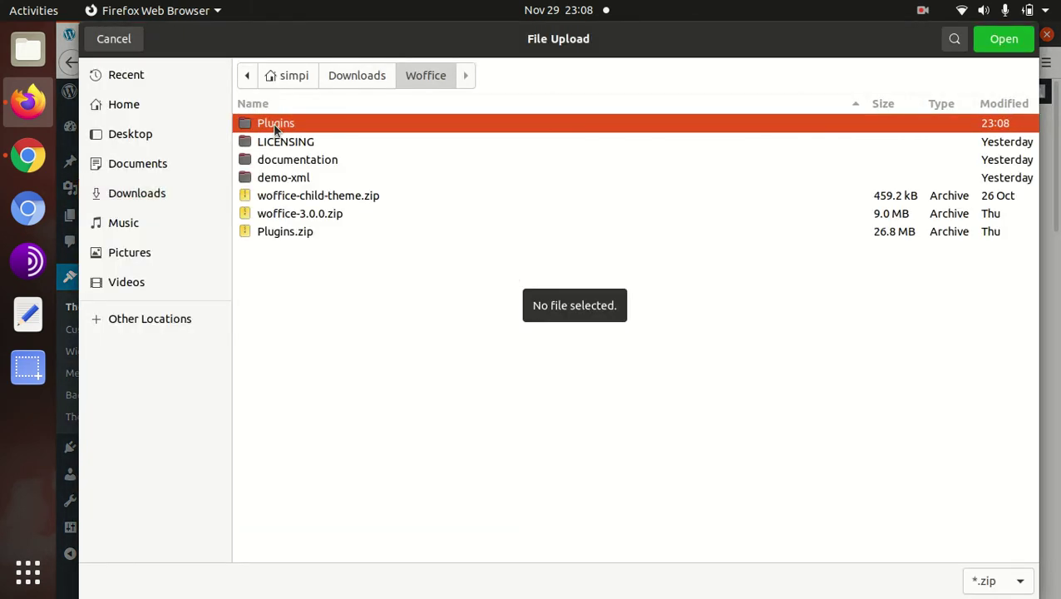
click(287, 216)
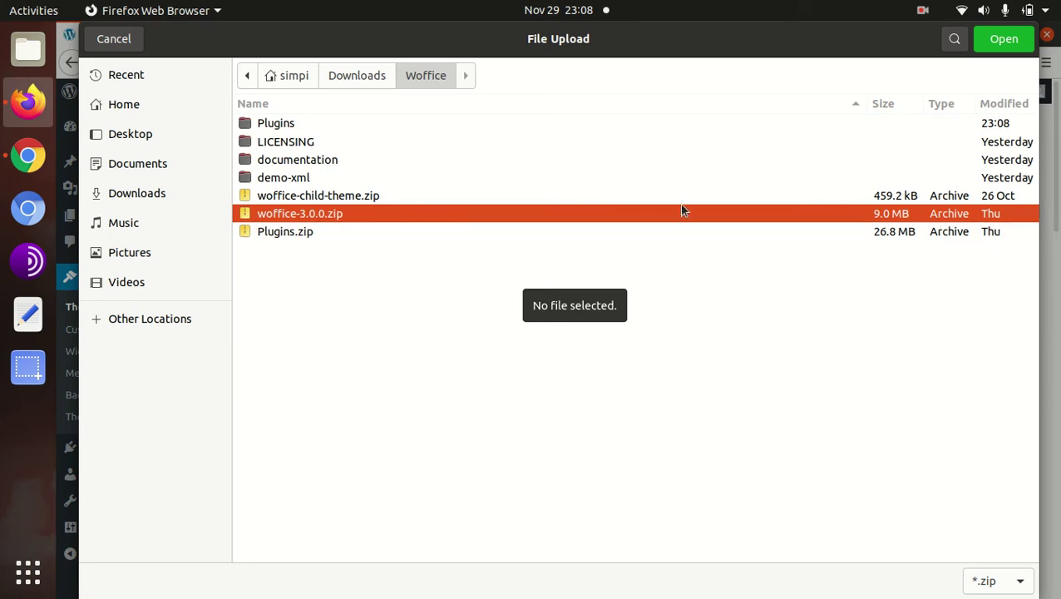
click(108, 42)
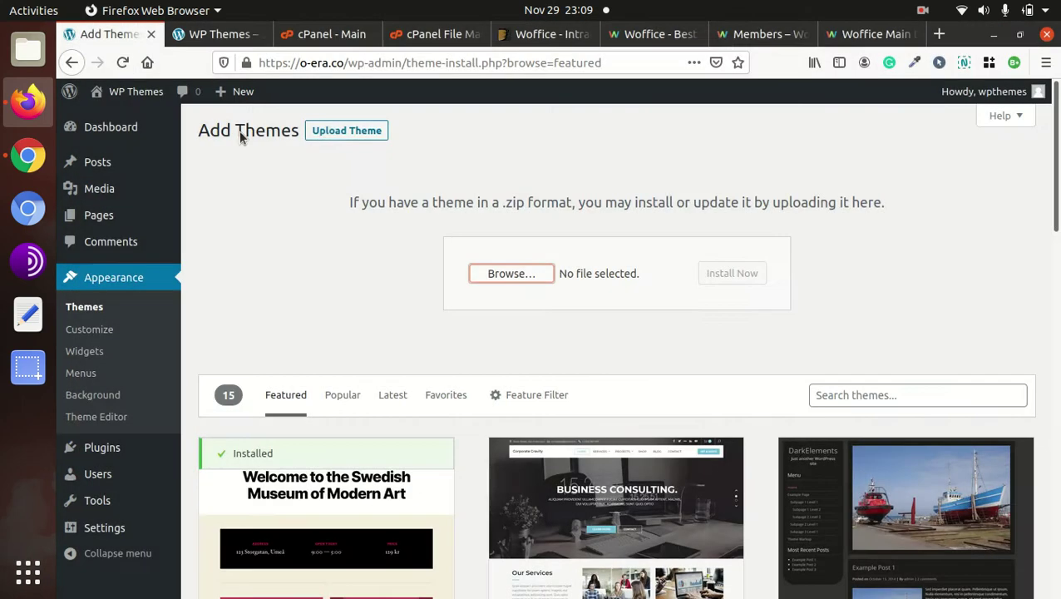
Switch to the cPanel File Manager, refresh the plugins folder listing and go to the site's wp-content/themes folder.
click(429, 34)
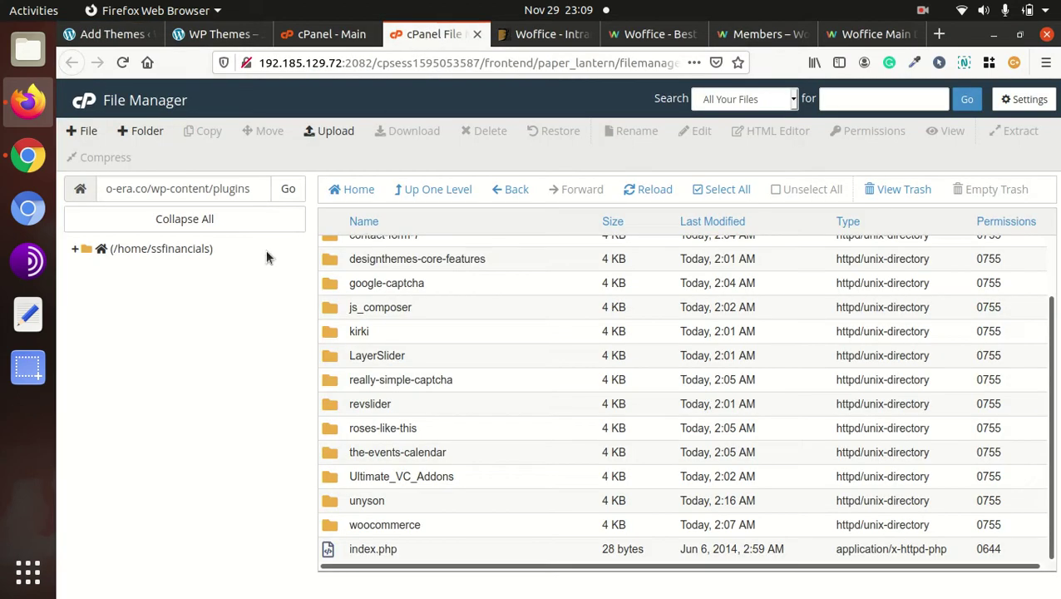
scroll(459, 250, up, 2)
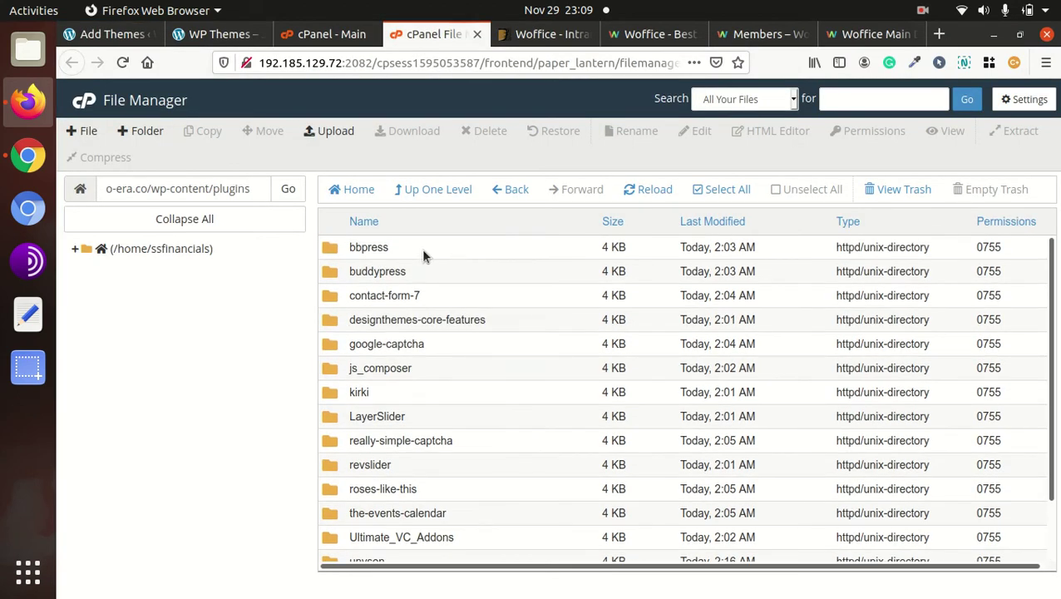
click(628, 195)
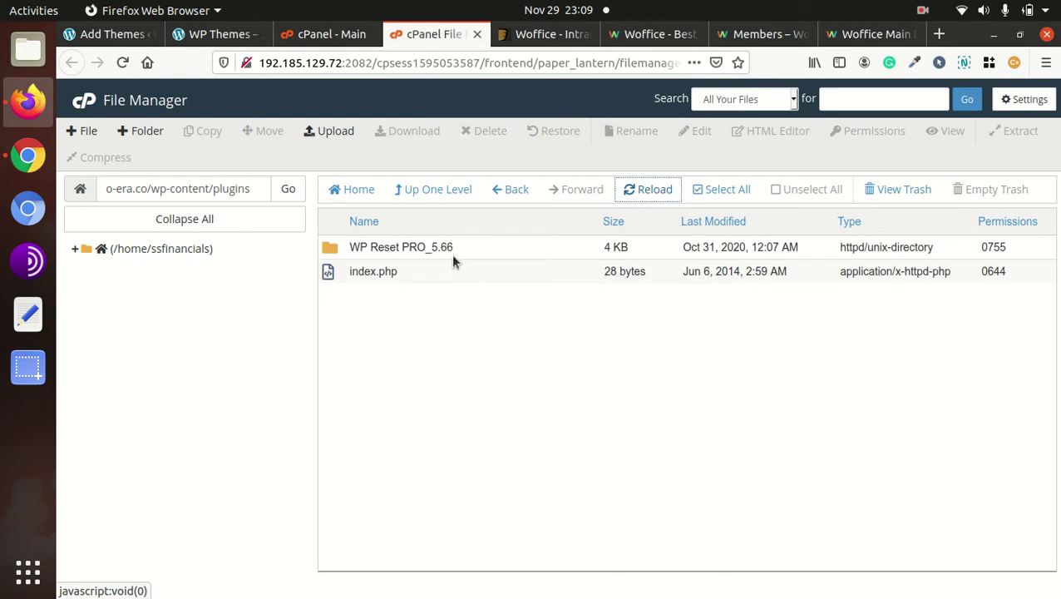
click(420, 198)
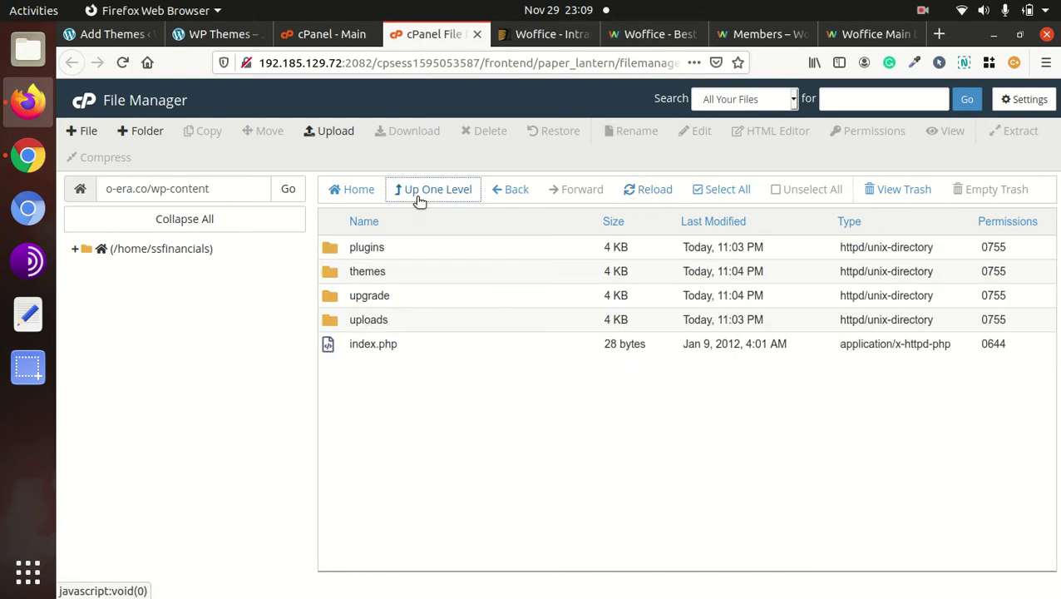
double_click(414, 266)
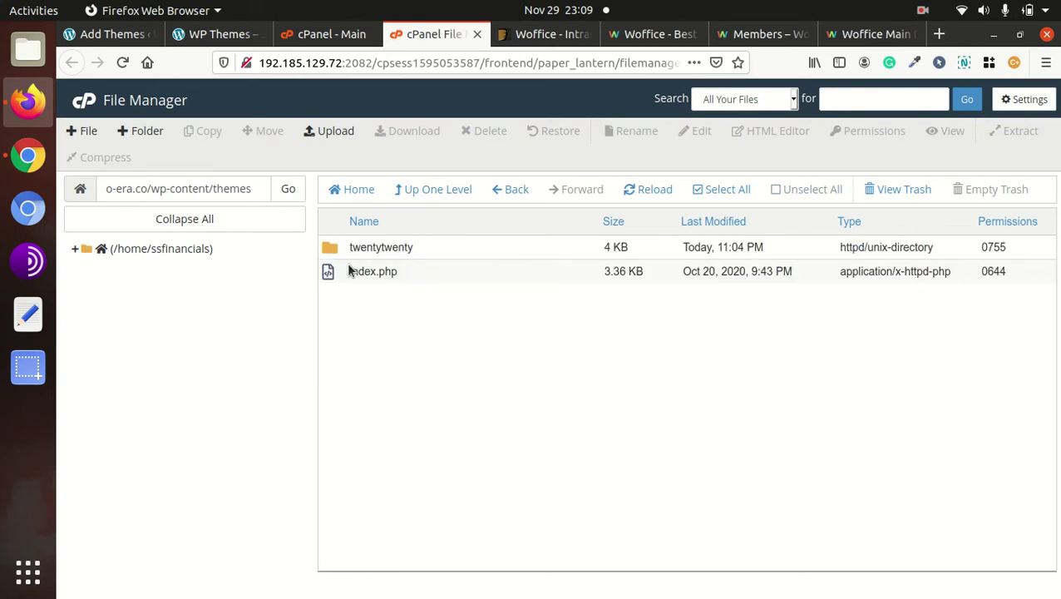
Upload woffice-3.0.0.zip from the Woffice folder in Downloads to wp-content/themes and return to that folder.
click(328, 130)
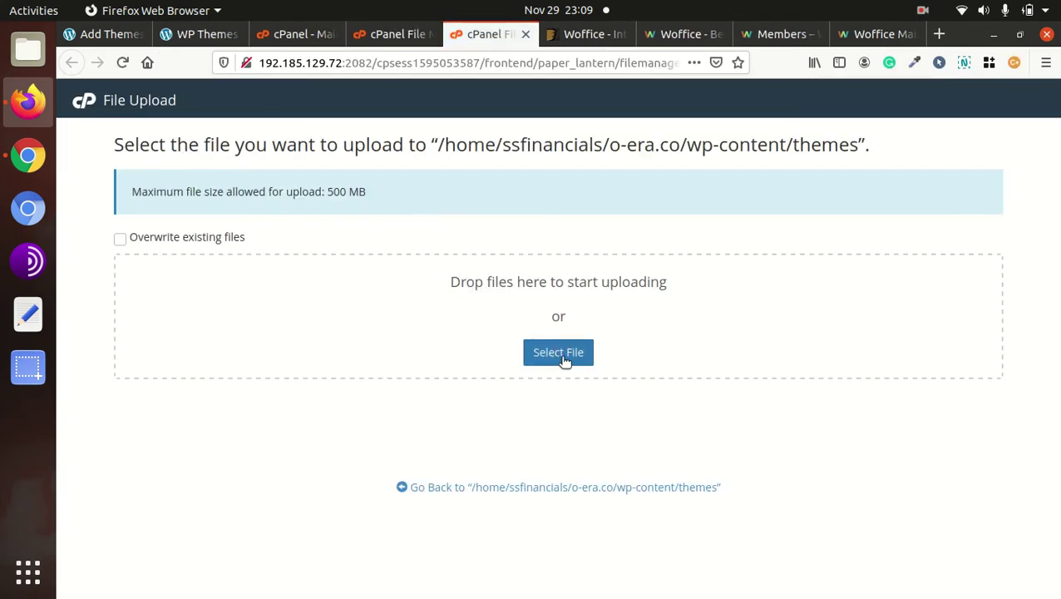
click(559, 356)
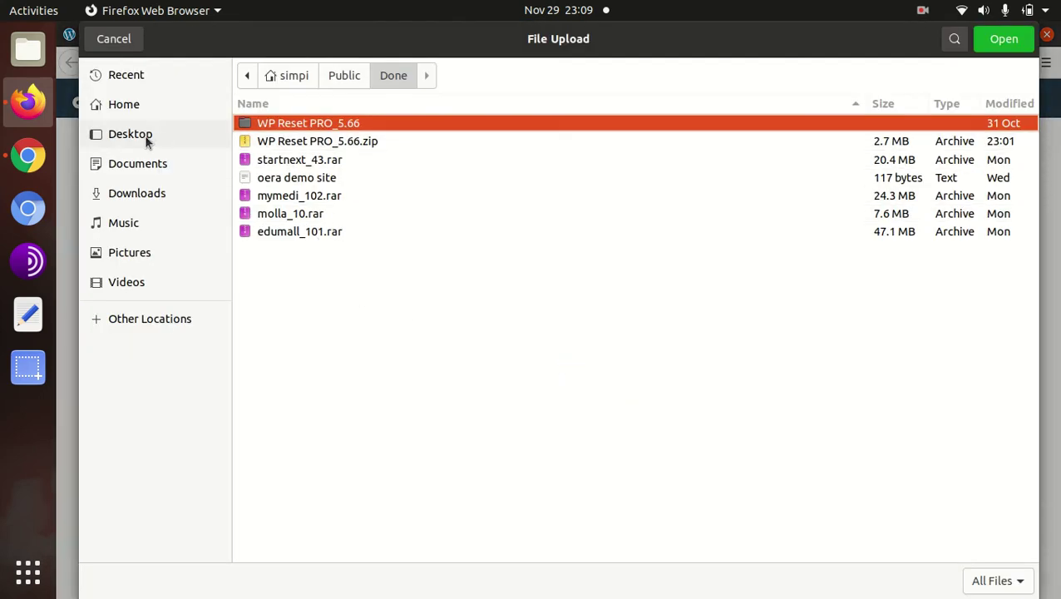
click(131, 197)
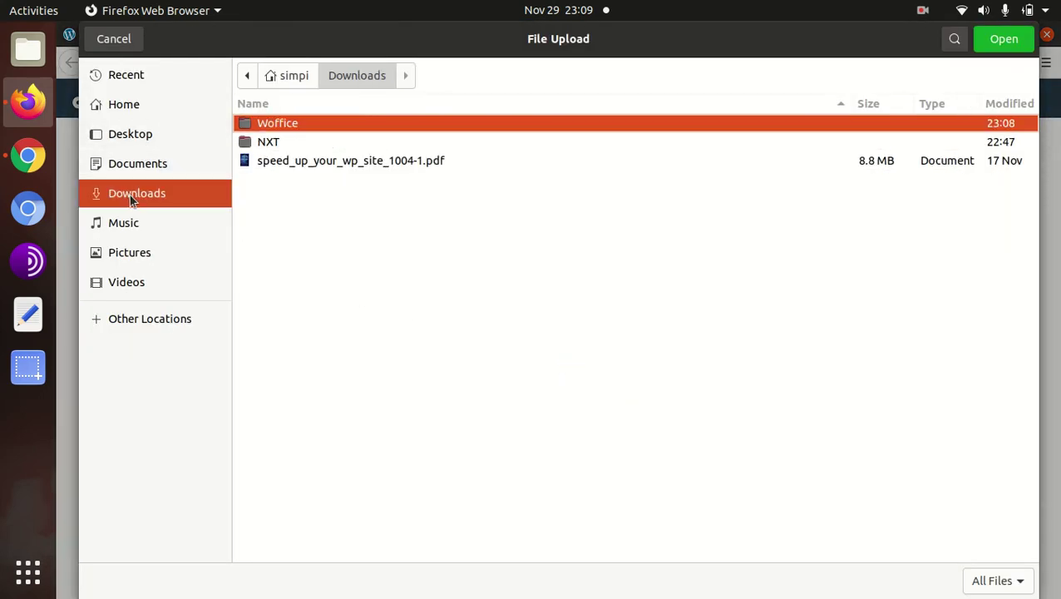
double_click(309, 131)
click(323, 214)
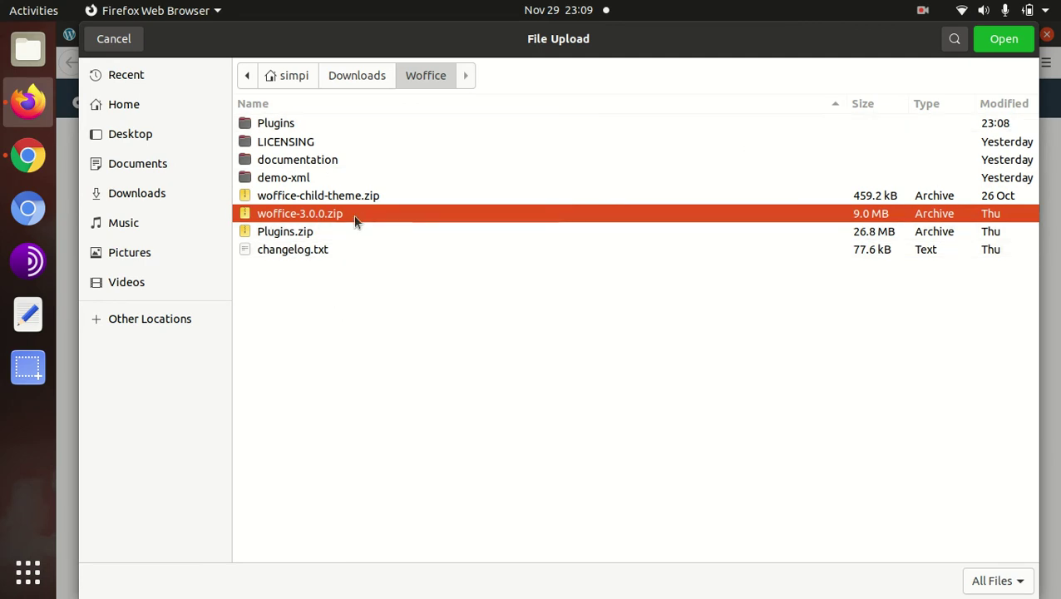
click(1002, 40)
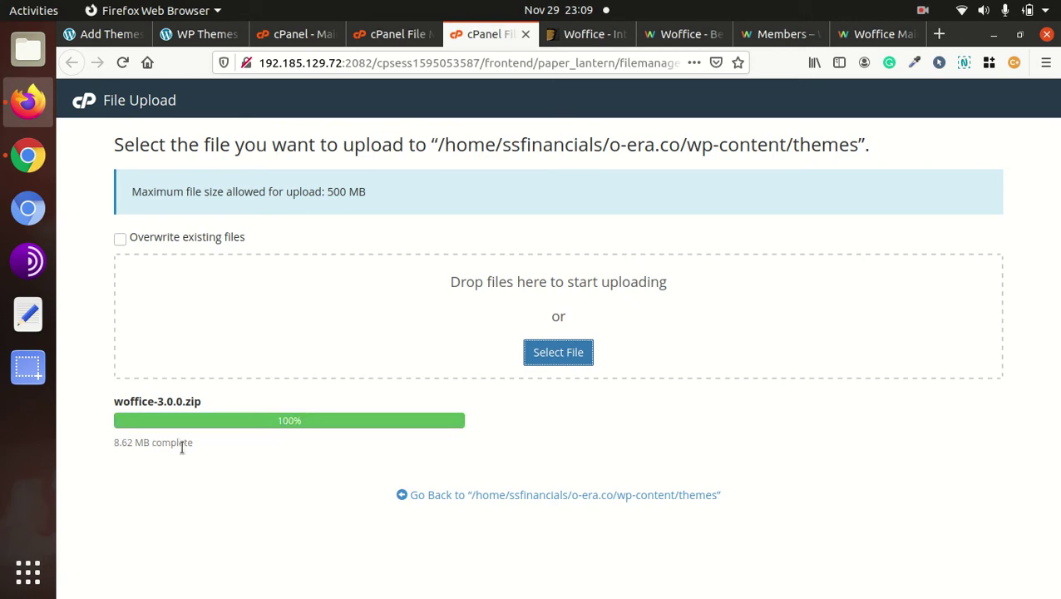
click(482, 497)
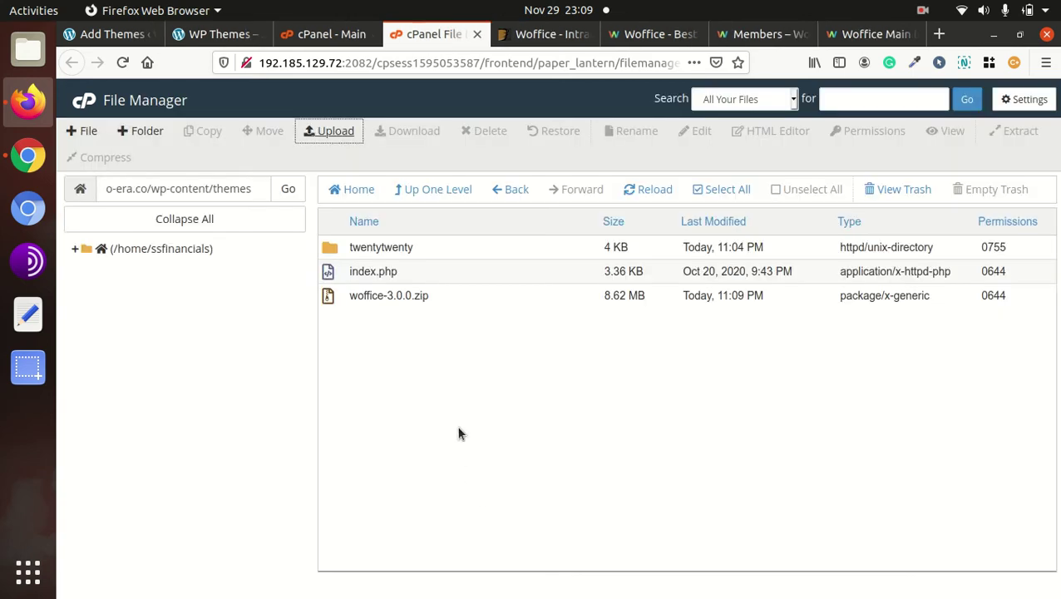
Extract woffice-3.0.0.zip inside the themes folder, close the extraction results and refresh the file listing.
click(453, 296)
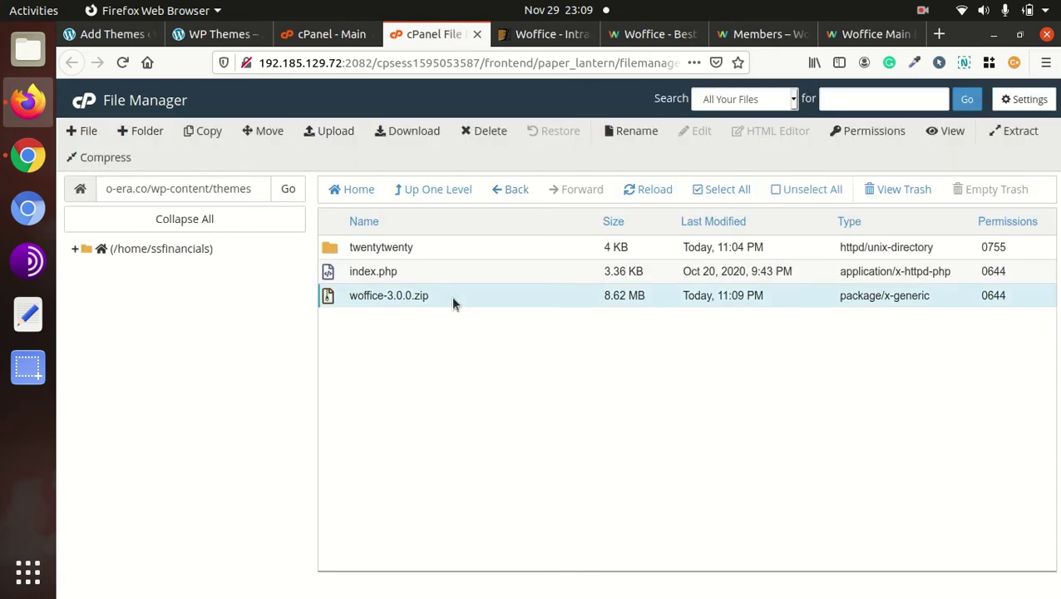
right_click(454, 297)
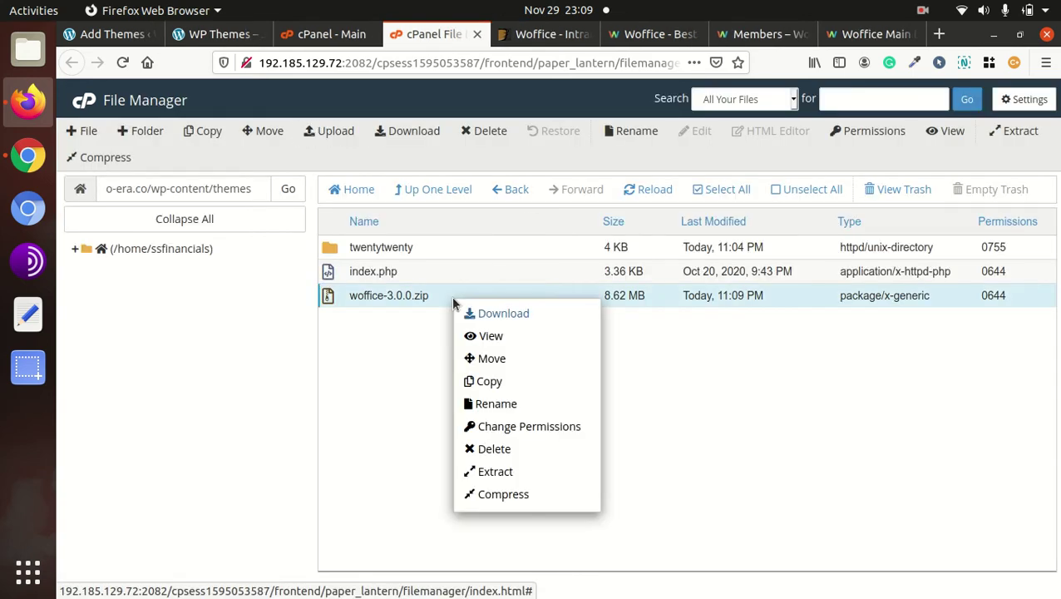
click(491, 472)
click(657, 418)
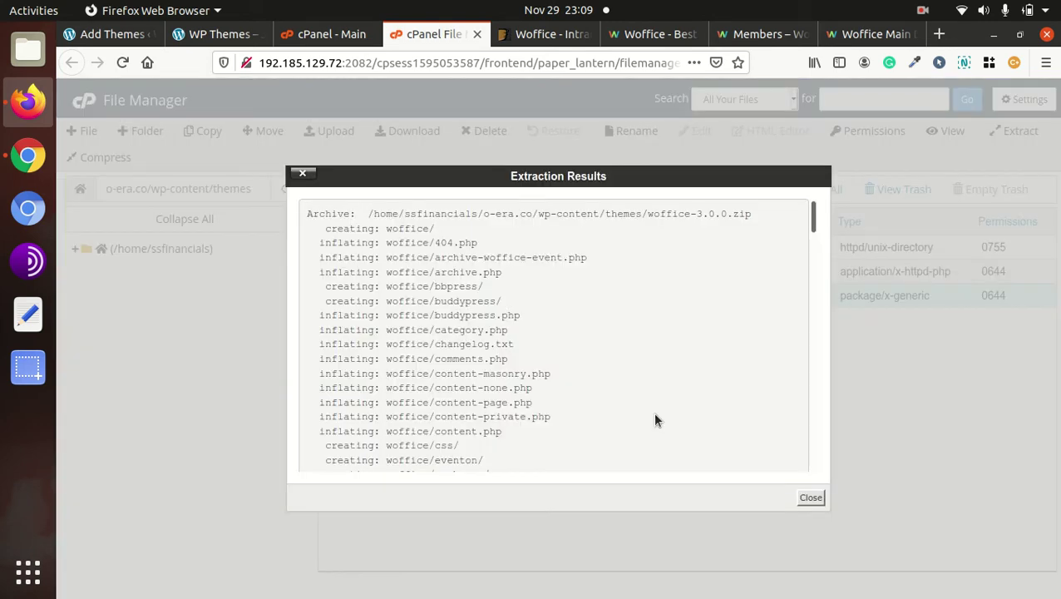
click(811, 497)
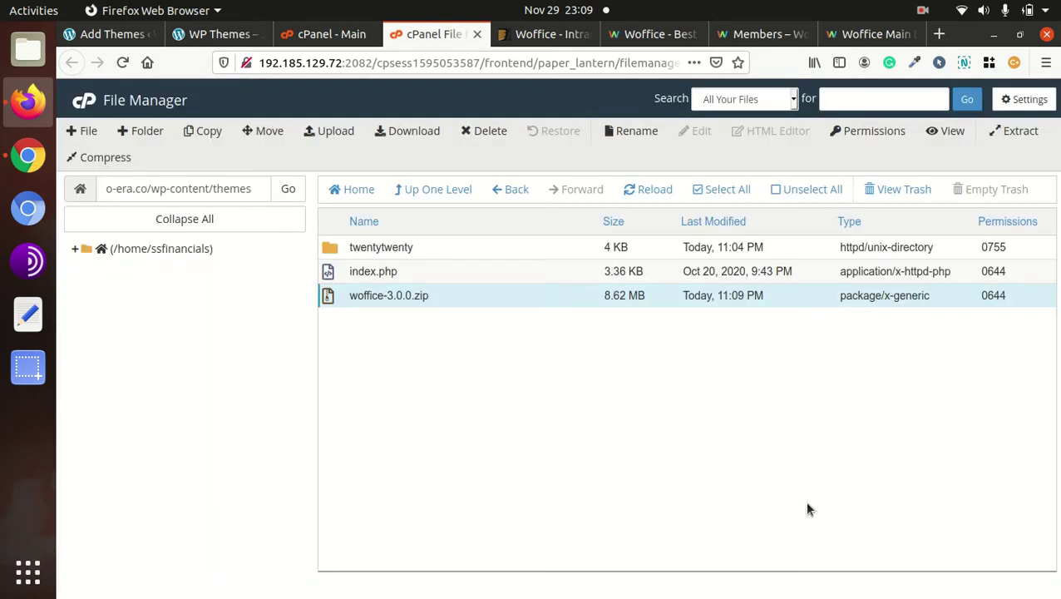
click(632, 193)
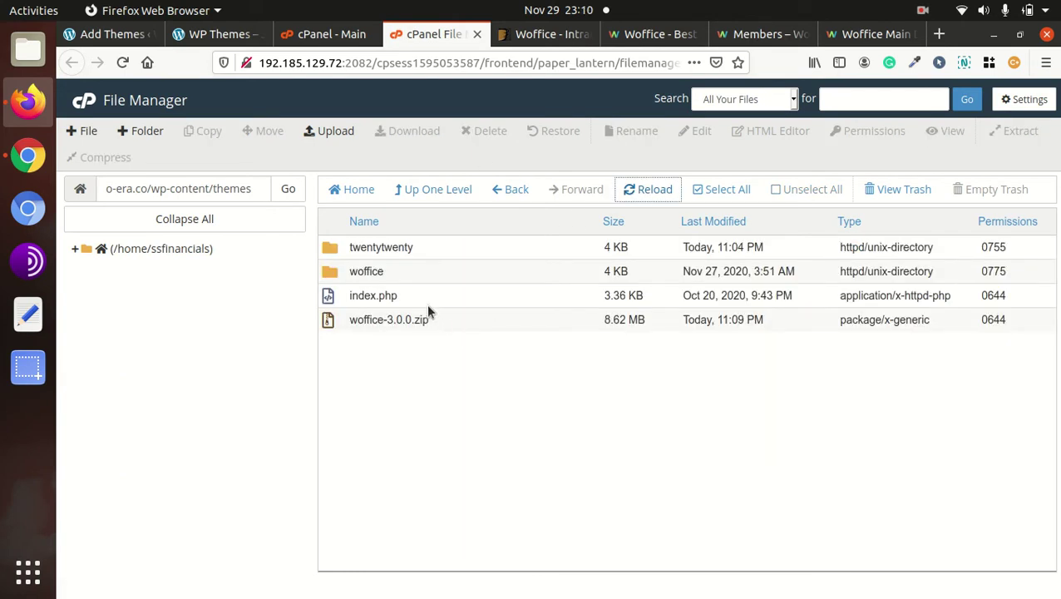
Permanently delete woffice-3.0.0.zip from the themes folder, skipping the trash.
click(413, 270)
click(455, 323)
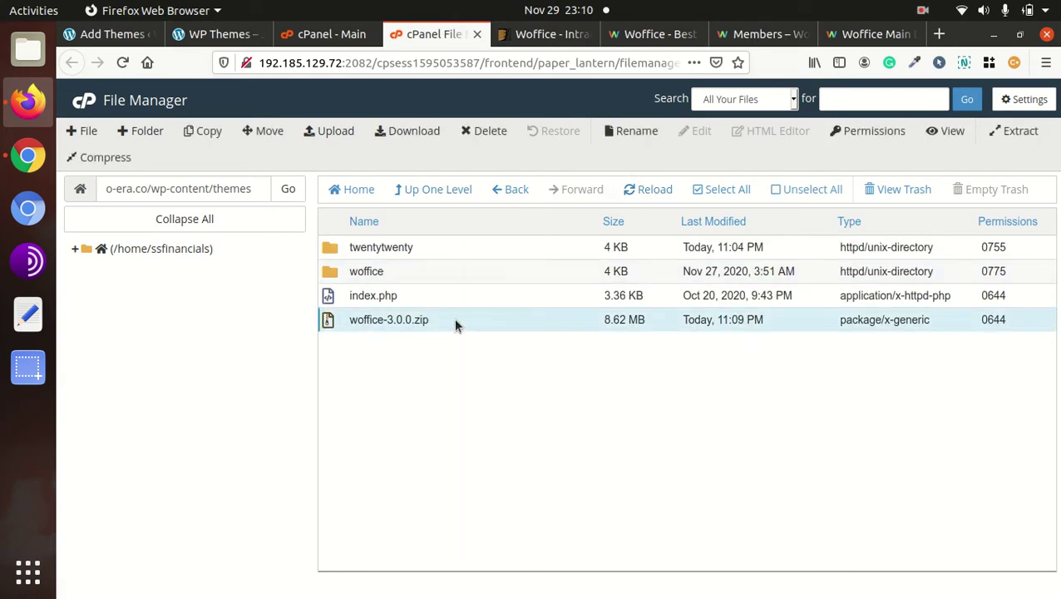
click(471, 134)
click(398, 344)
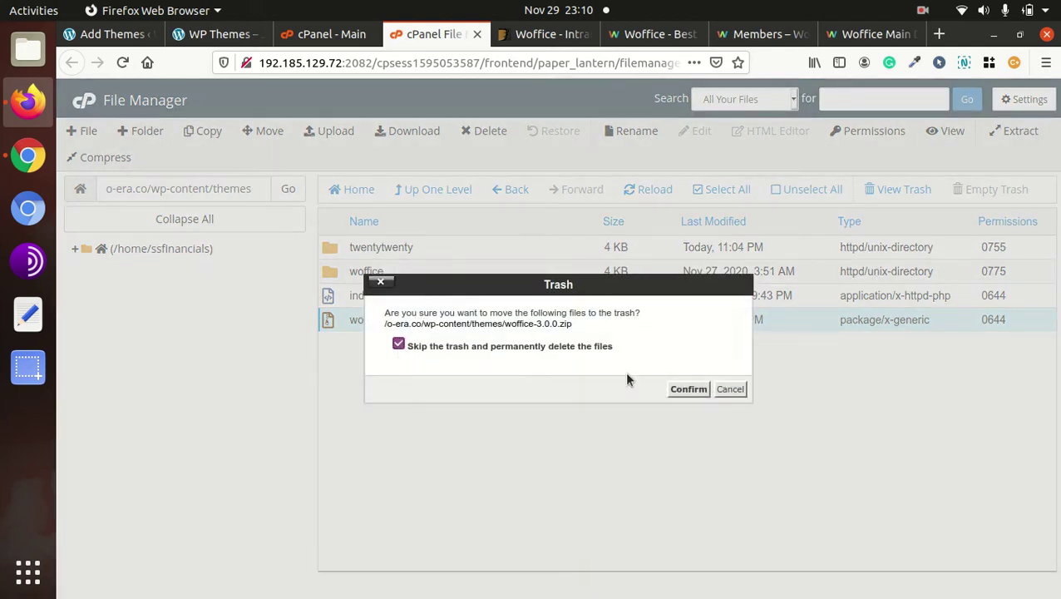
click(689, 390)
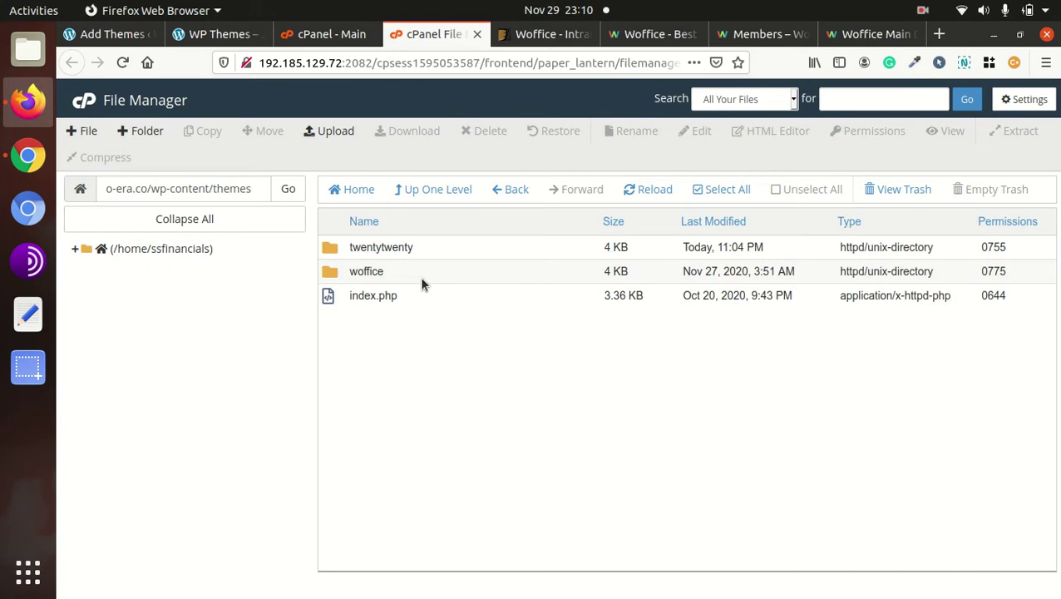
Switch to the WordPress admin, view the Woffice theme's details among the installed themes and activate it.
click(112, 34)
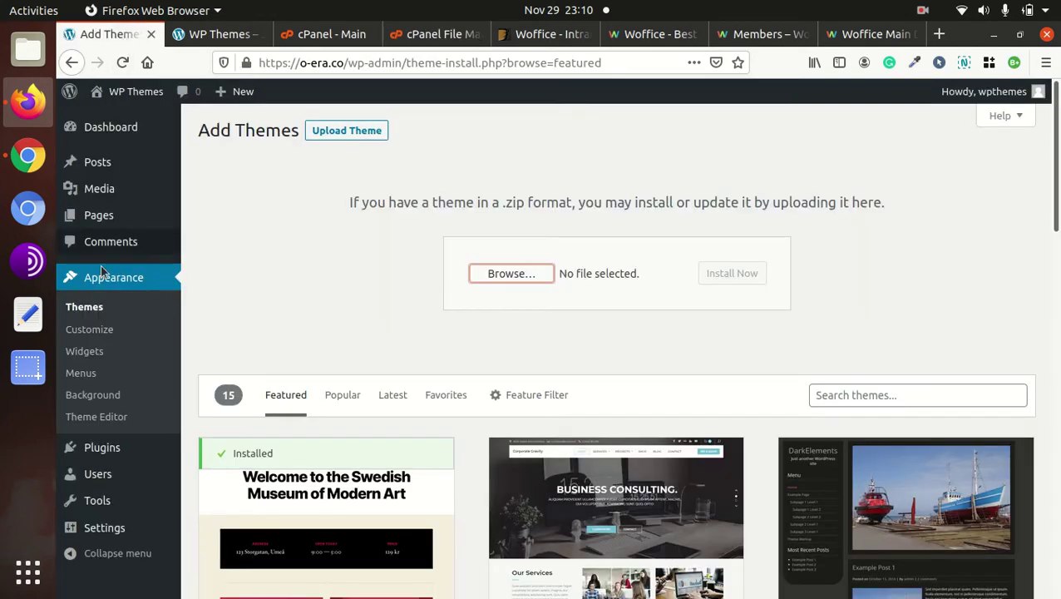
click(95, 308)
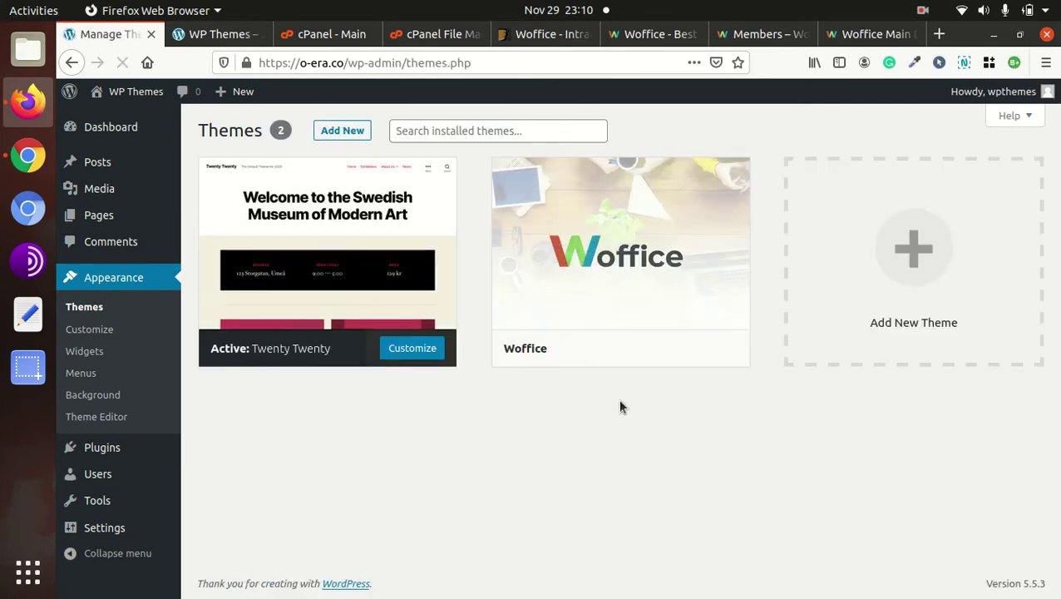
click(616, 275)
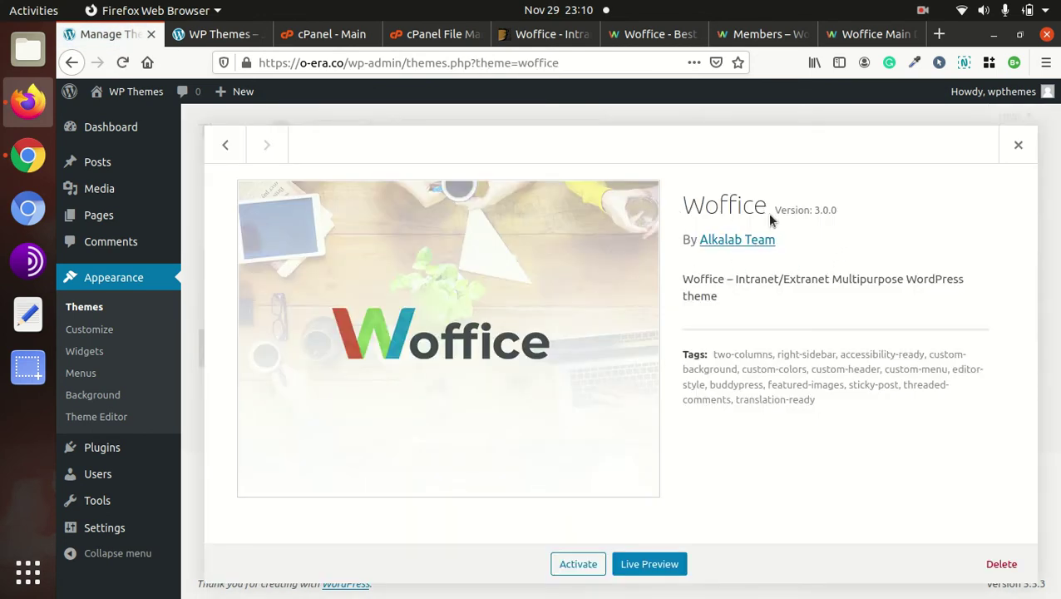
drag(697, 289, 758, 280)
click(801, 290)
click(566, 566)
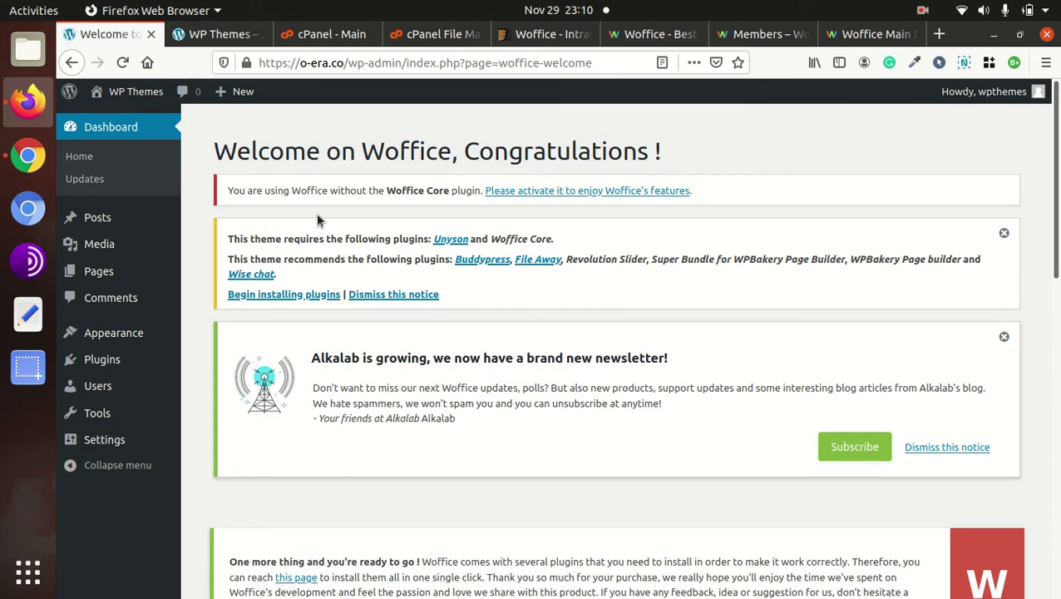
Open the Woffice theme's required plugins installer, then install and activate the Unyson plugin.
scroll(417, 337, down, 2)
scroll(400, 332, up, 2)
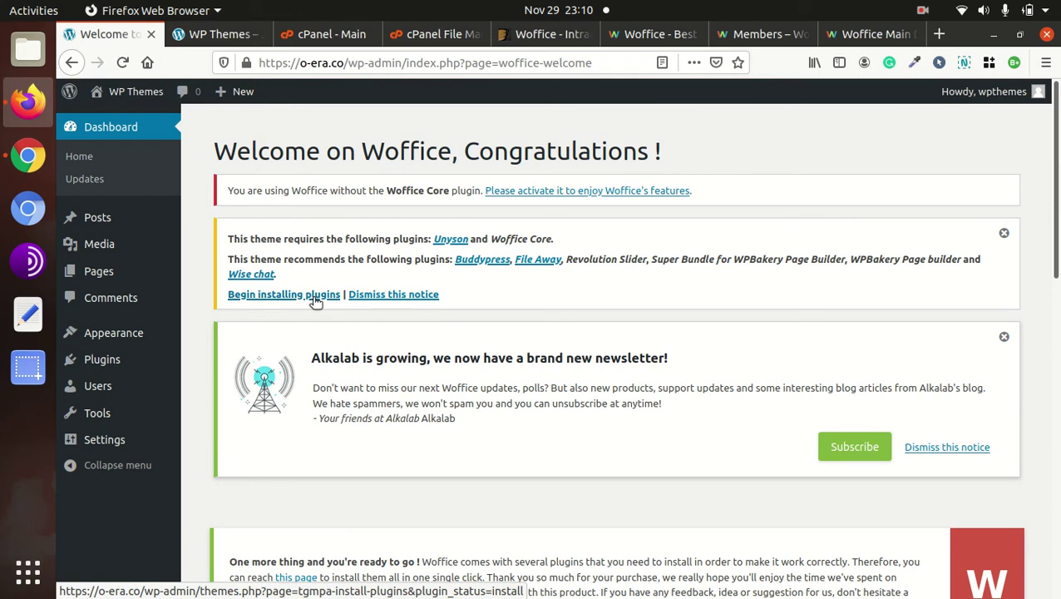
click(287, 296)
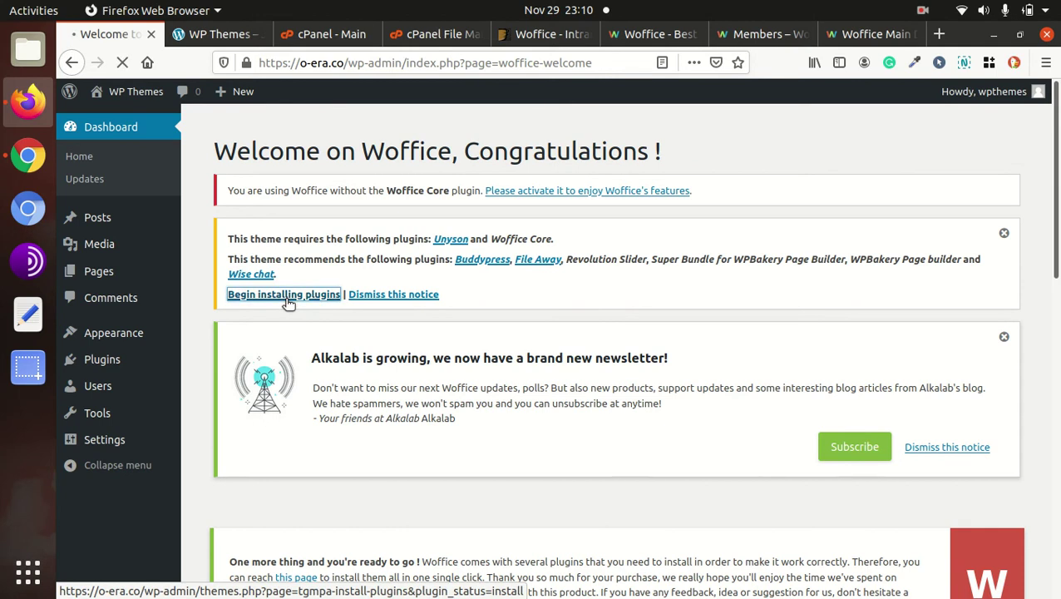
scroll(346, 334, down, 3)
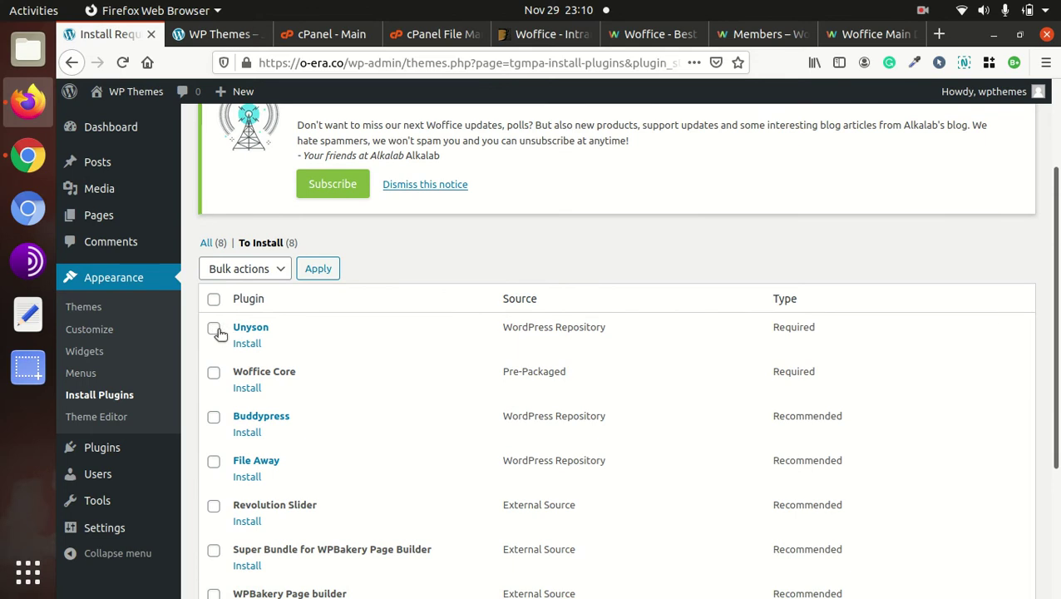
click(246, 345)
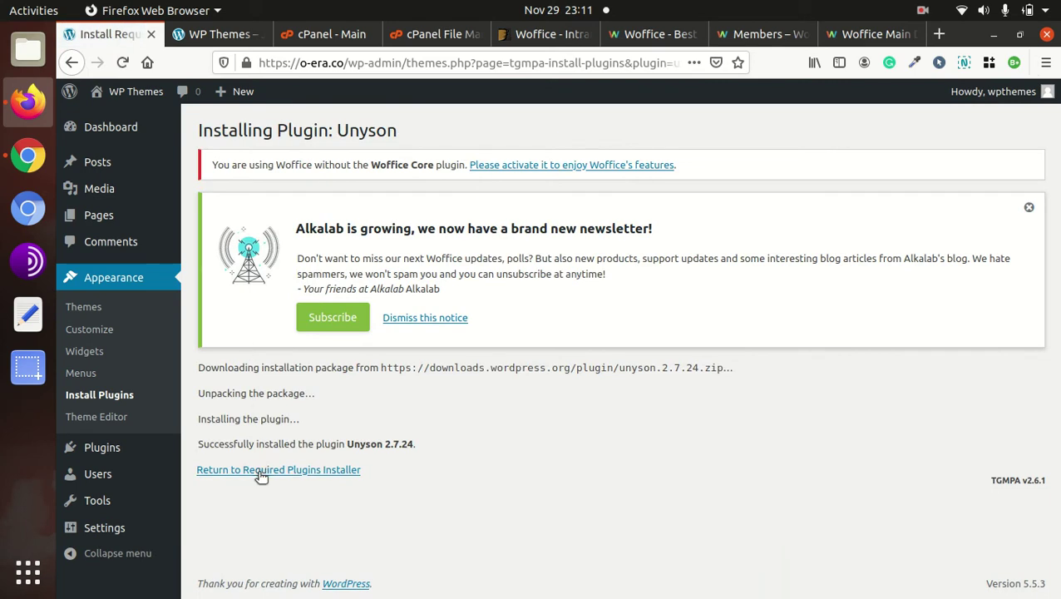
click(260, 471)
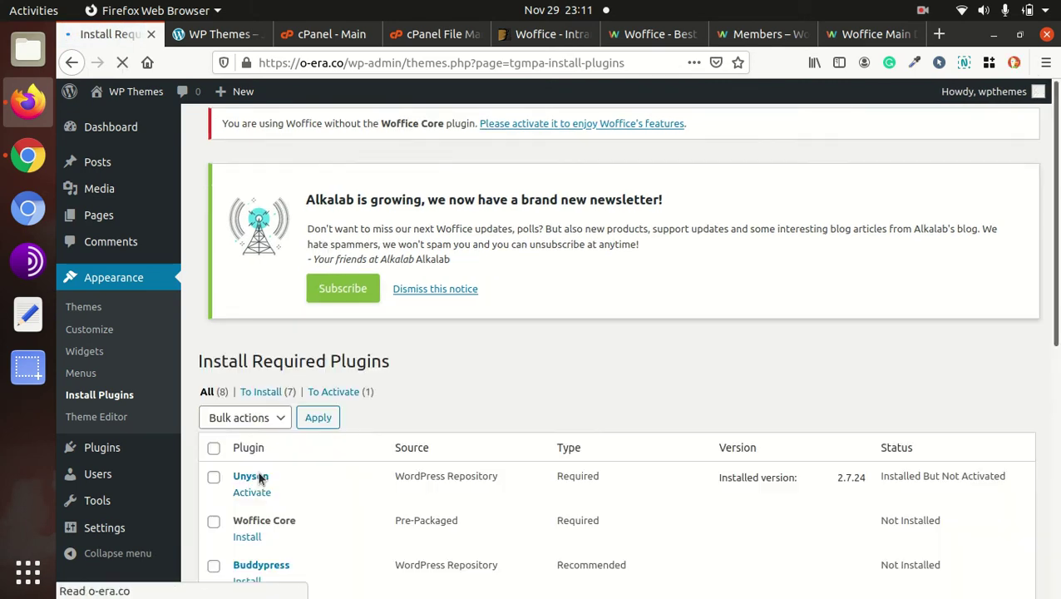
click(260, 479)
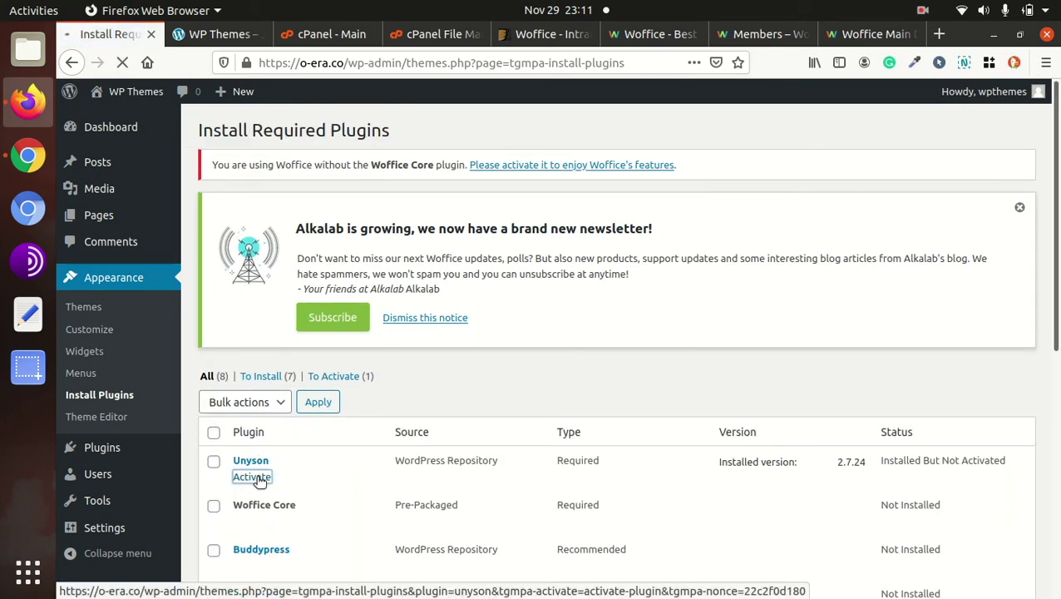
Try to install the Woffice Core plugin and review the theme-compatible extensions that Unyson offers.
scroll(268, 455, down, 3)
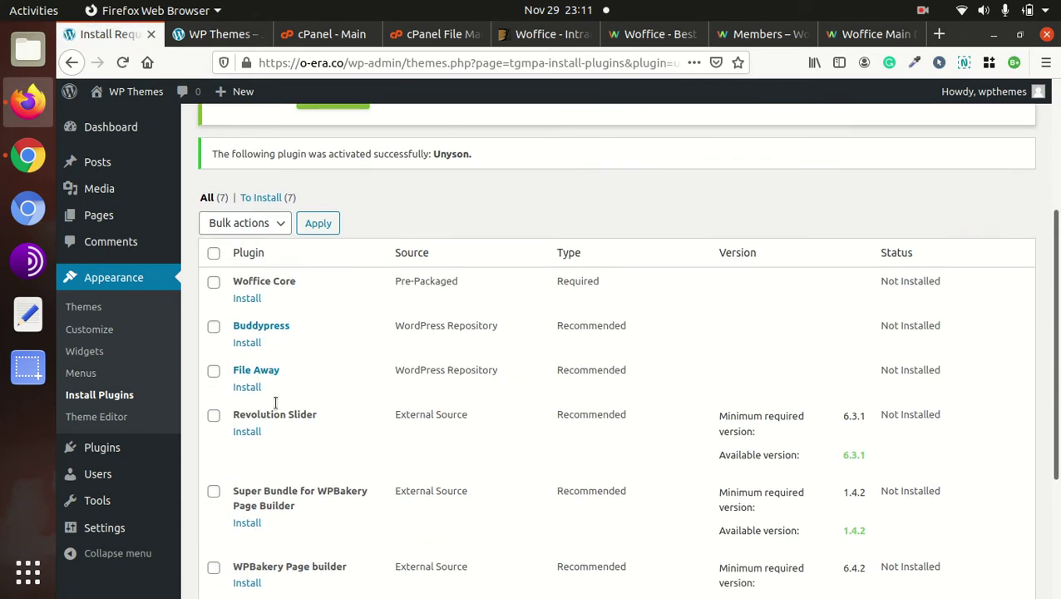
click(244, 300)
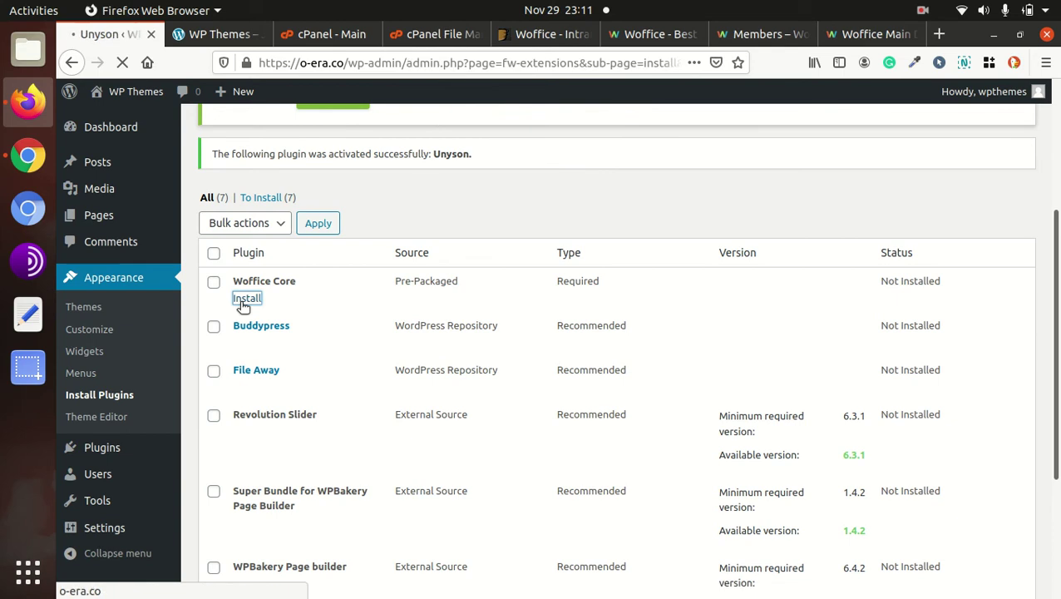
scroll(307, 444, down, 1)
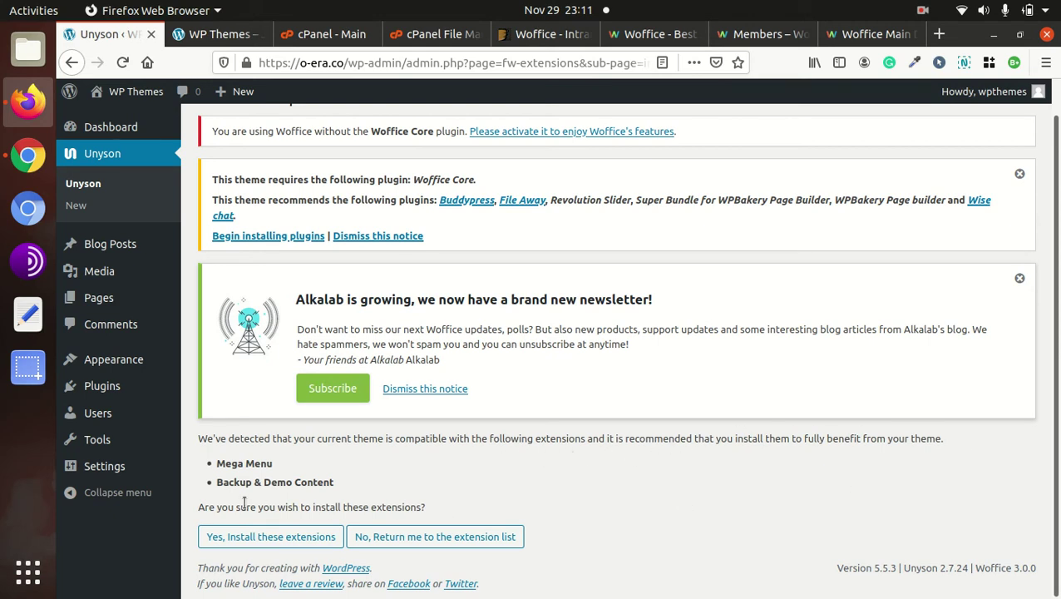
drag(335, 483, 215, 463)
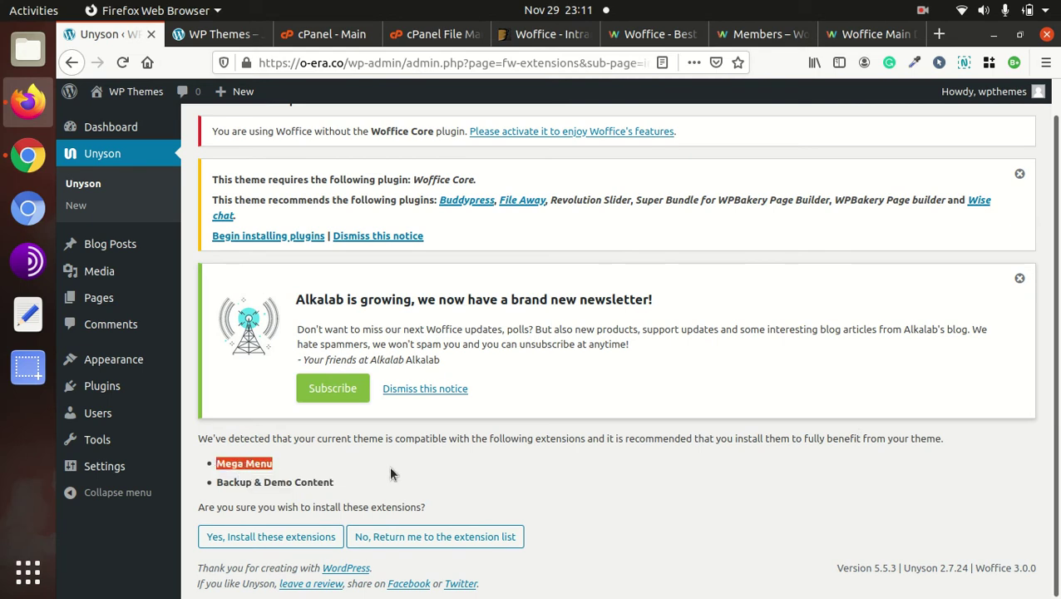
scroll(393, 467, up, 1)
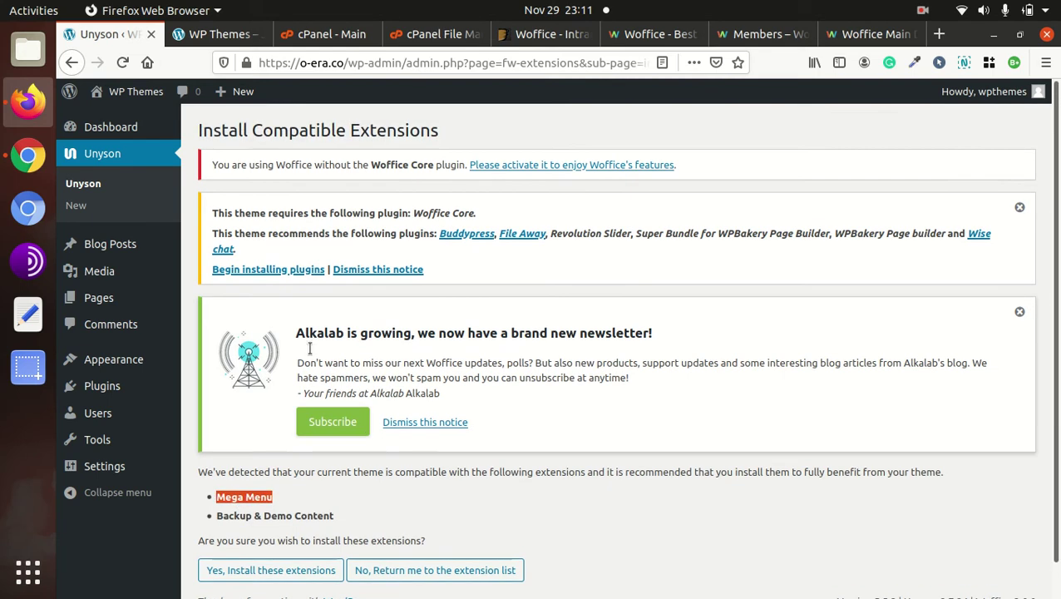
Reopen the required plugins installer, then install and activate the Woffice Core plugin.
click(247, 272)
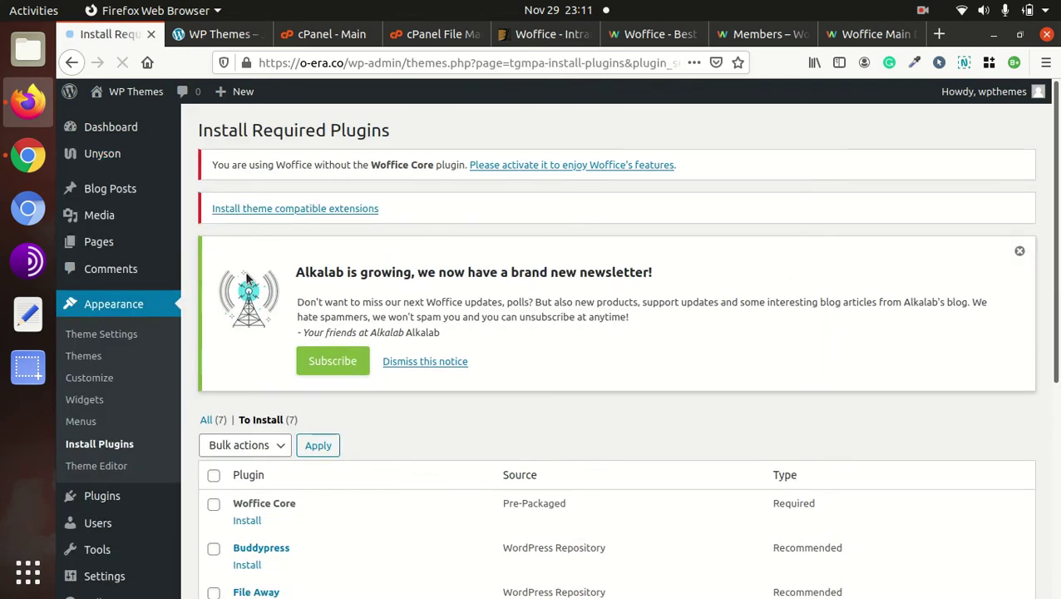
scroll(287, 441, down, 2)
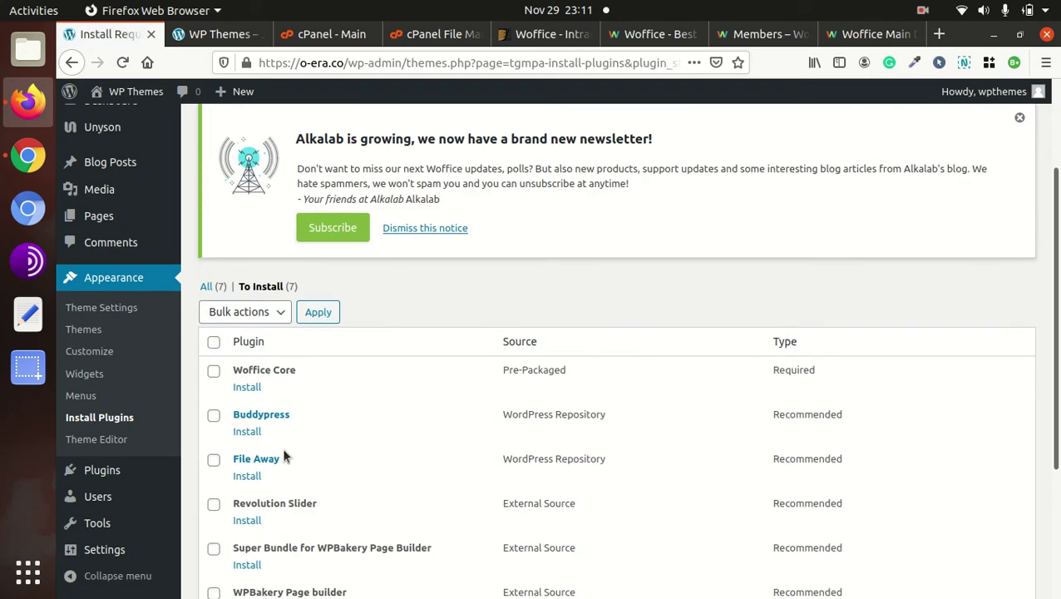
click(247, 387)
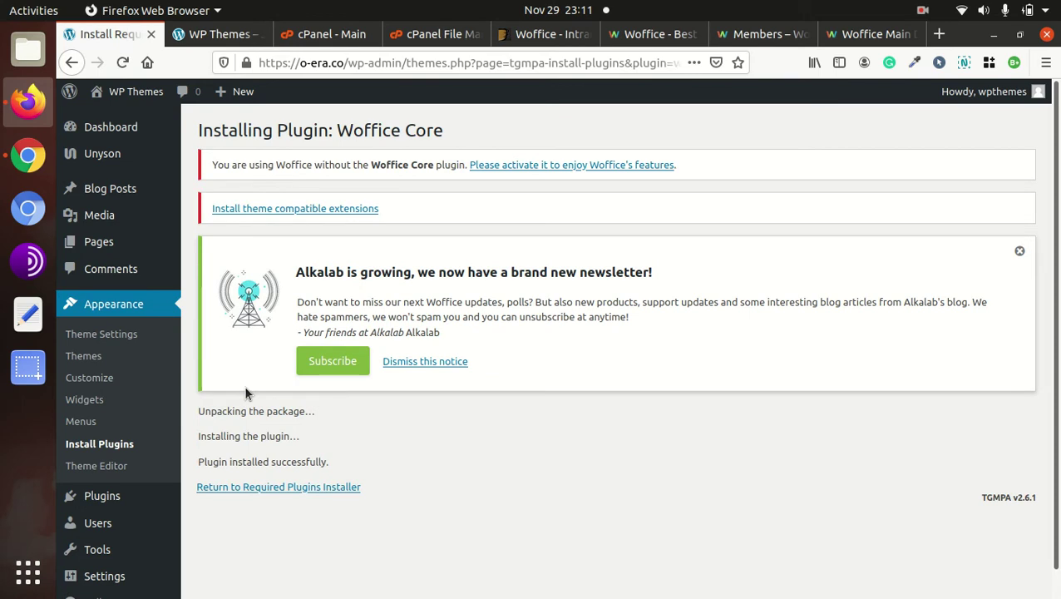
click(253, 488)
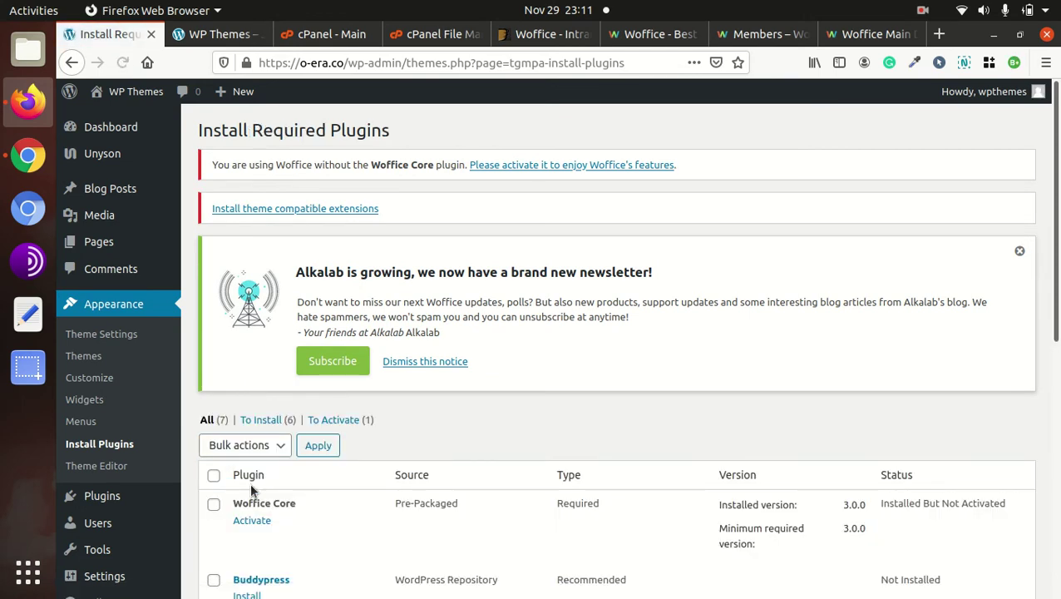
scroll(253, 401, down, 4)
click(258, 348)
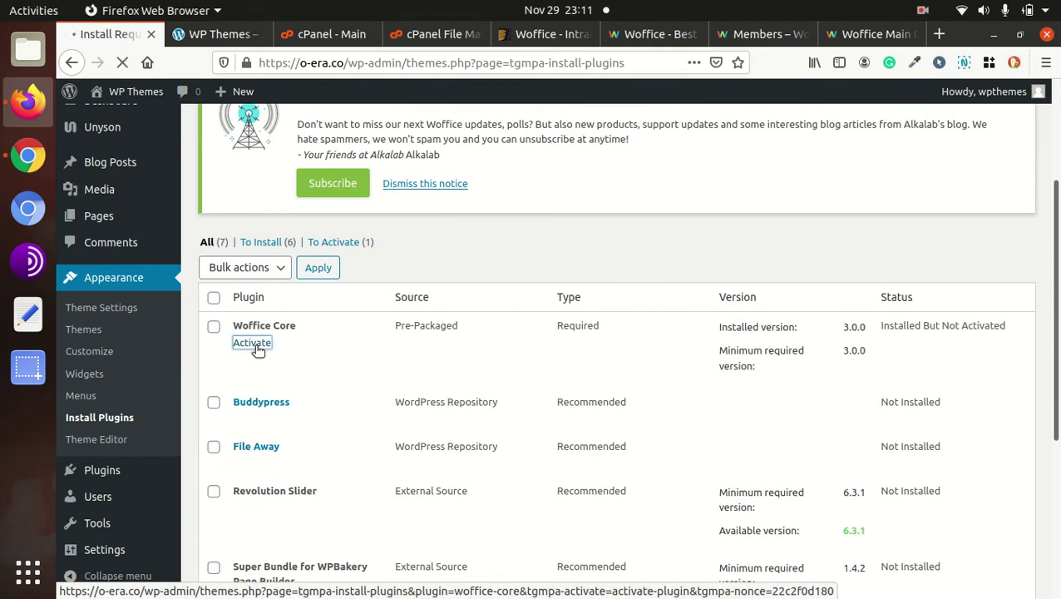
Install the Buddypress plugin from the required plugins list and activate it.
scroll(254, 349, down, 5)
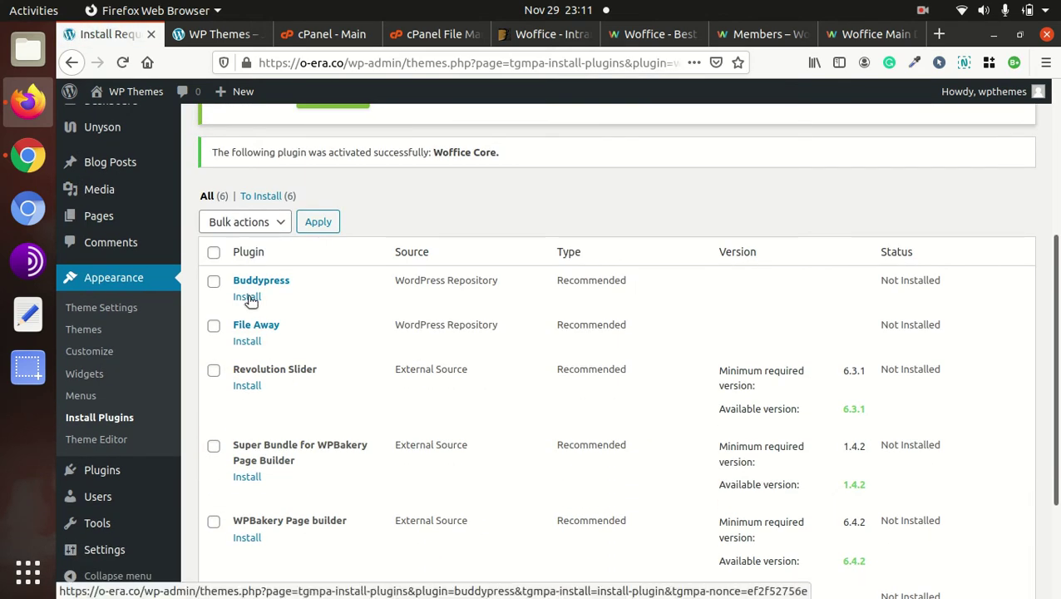
click(247, 297)
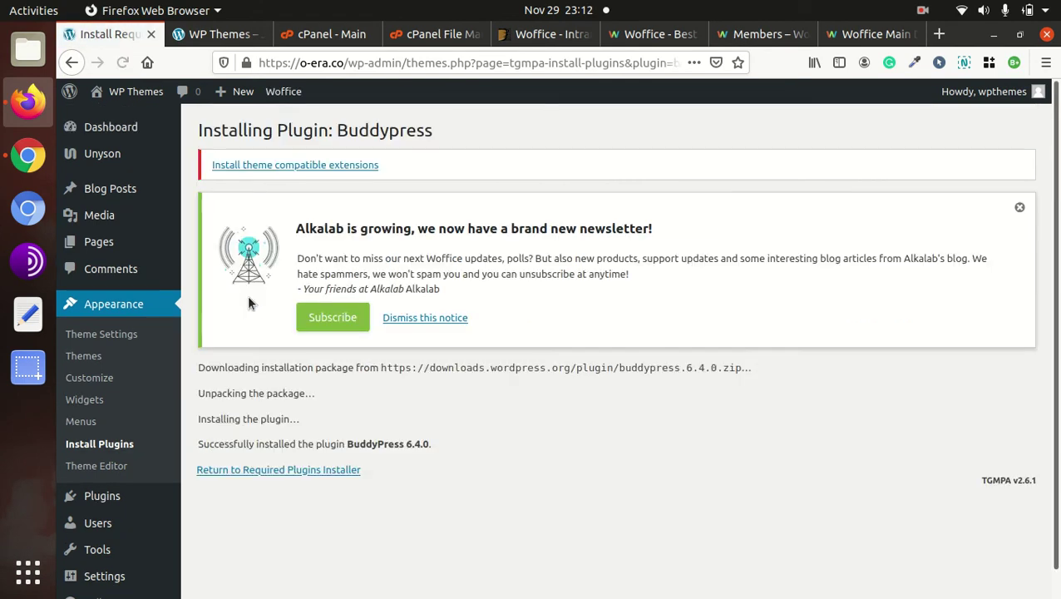
click(266, 472)
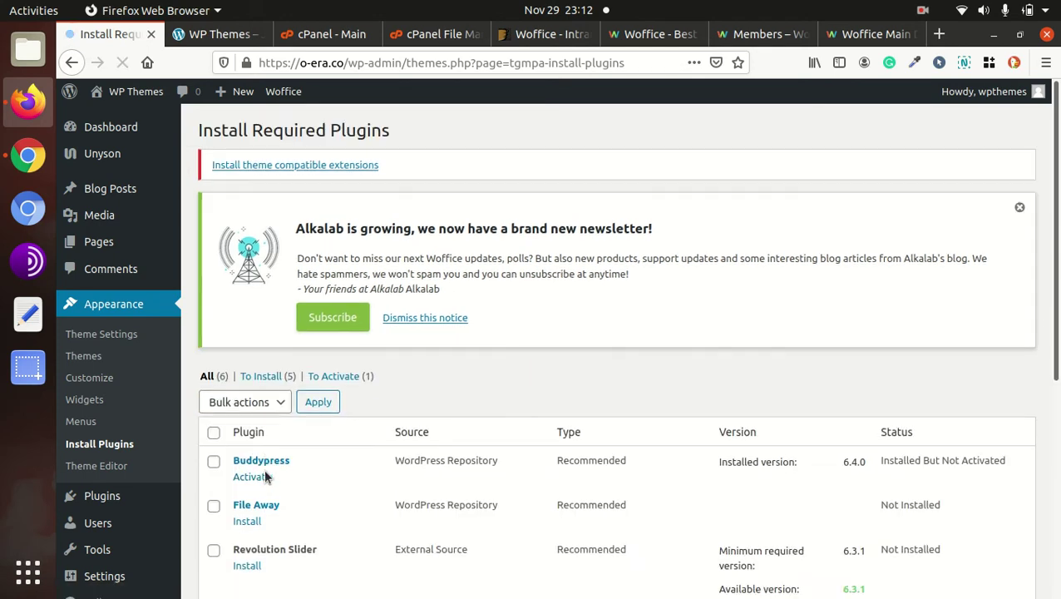
click(260, 479)
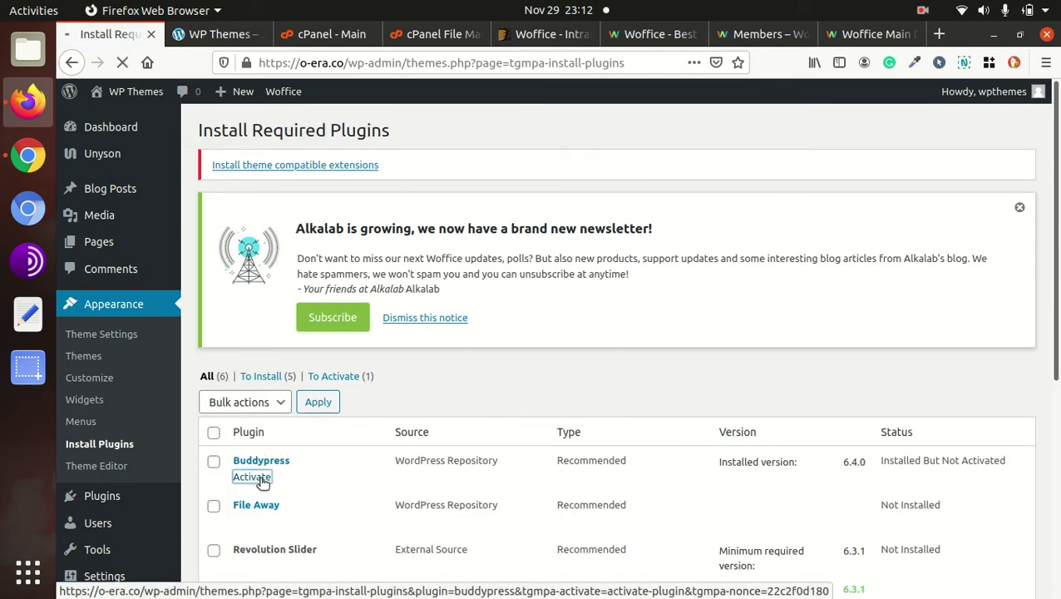
Install the File Away plugin and close the BuddyPress 6.4.0 welcome window on the dashboard.
scroll(299, 480, down, 1)
scroll(300, 480, down, 3)
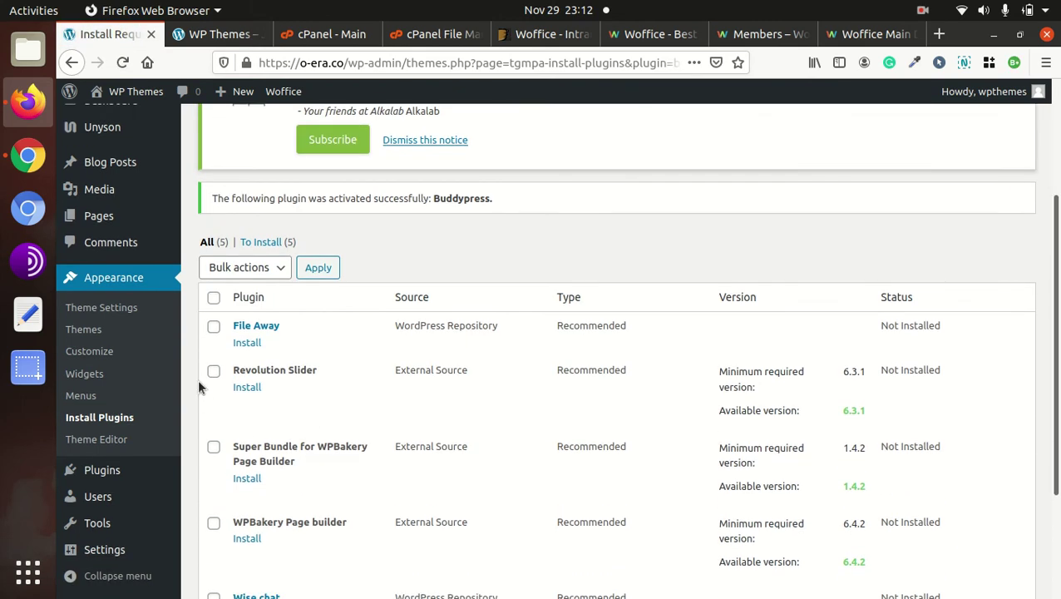
click(248, 343)
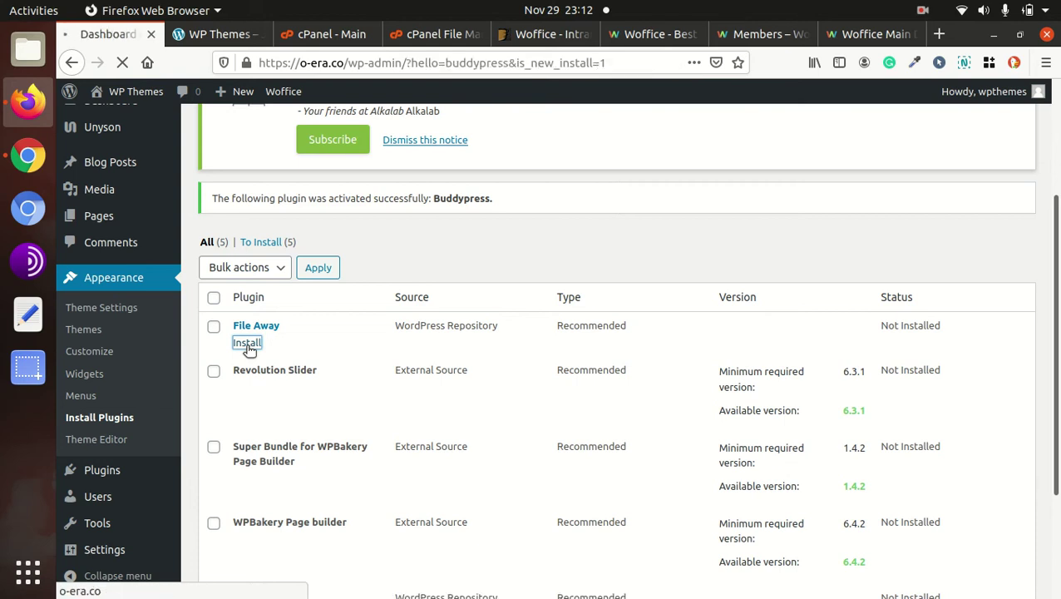
scroll(307, 393, down, 5)
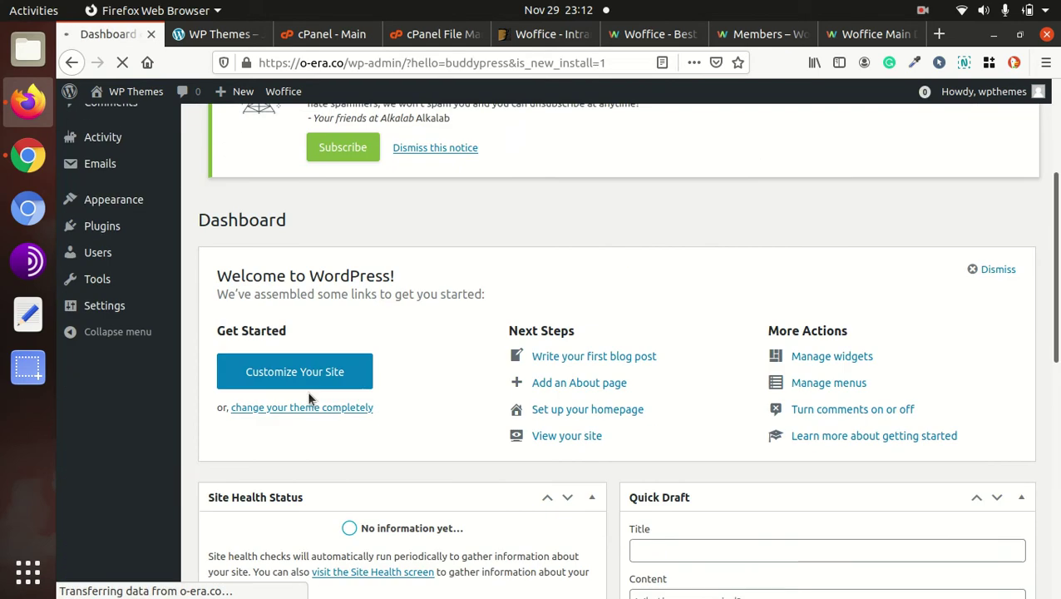
scroll(307, 398, up, 3)
scroll(306, 392, up, 4)
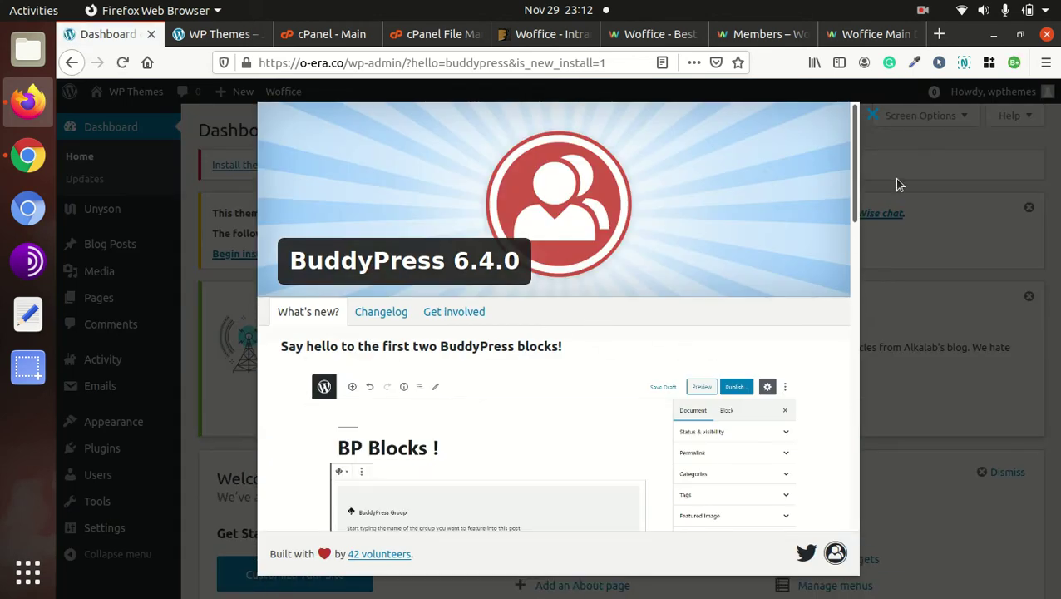
click(873, 116)
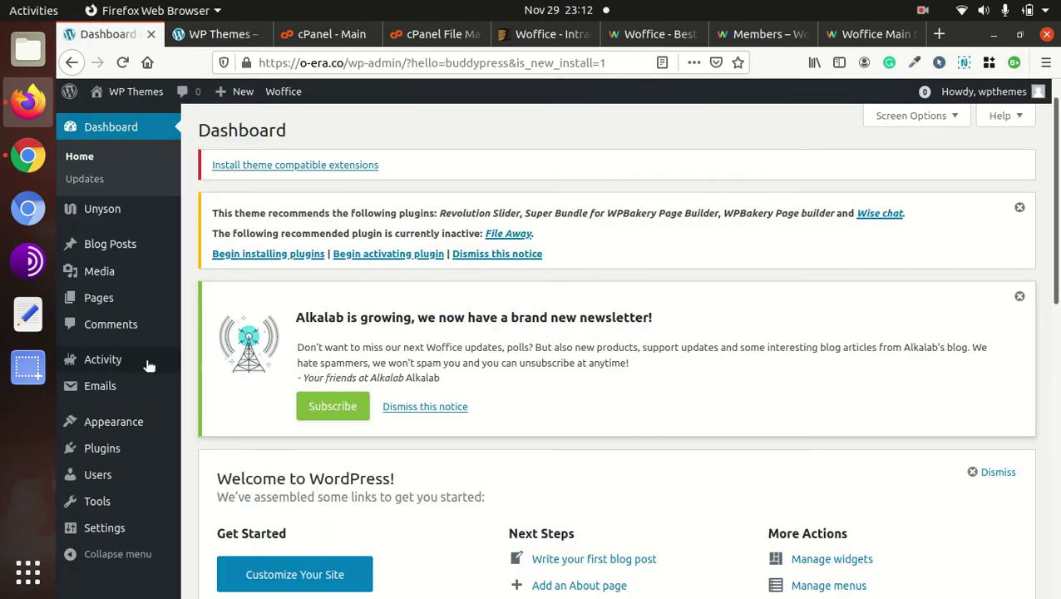
Install the Revolution Slider plugin from the theme's recommended plugins and return to the required plugins installer.
click(251, 254)
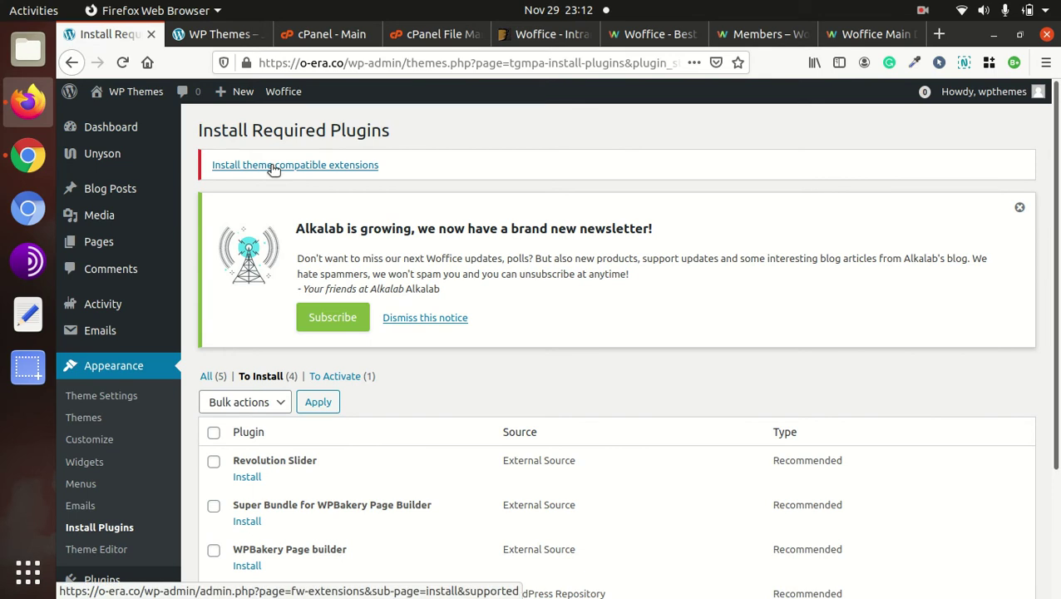
scroll(260, 482, down, 3)
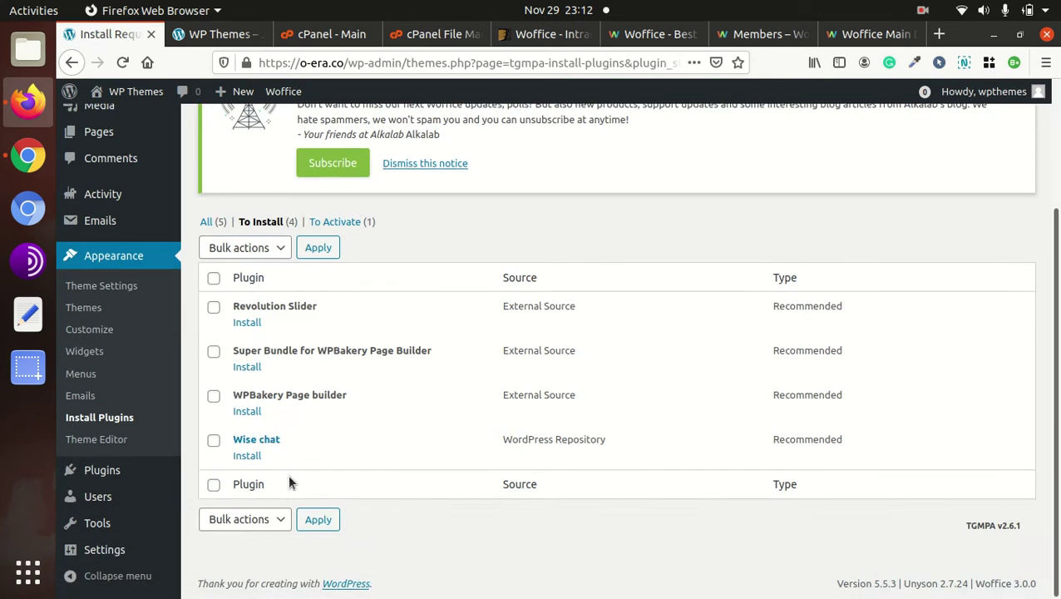
click(250, 323)
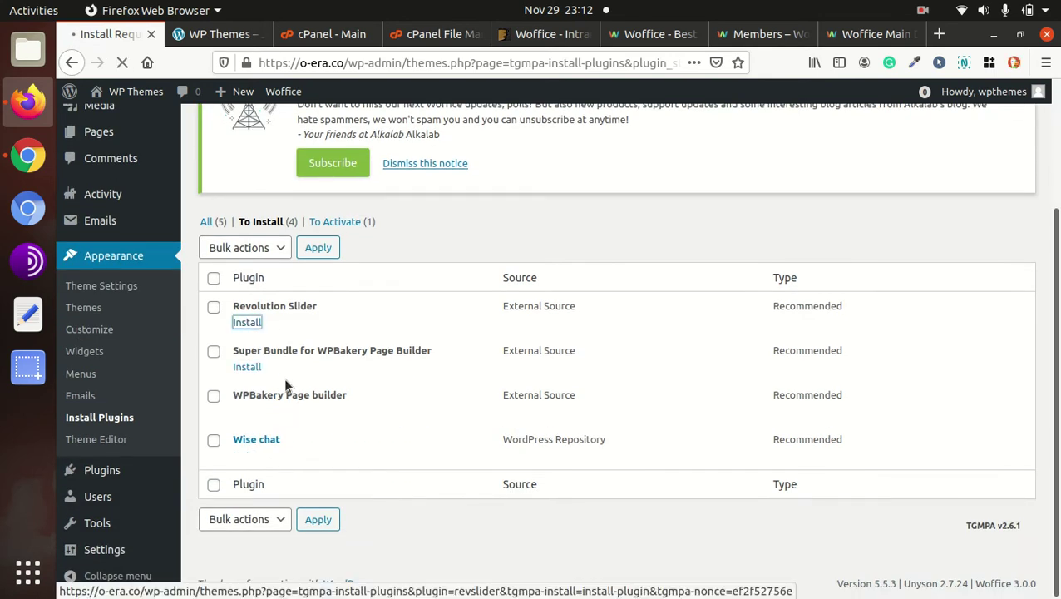
scroll(291, 430, up, 3)
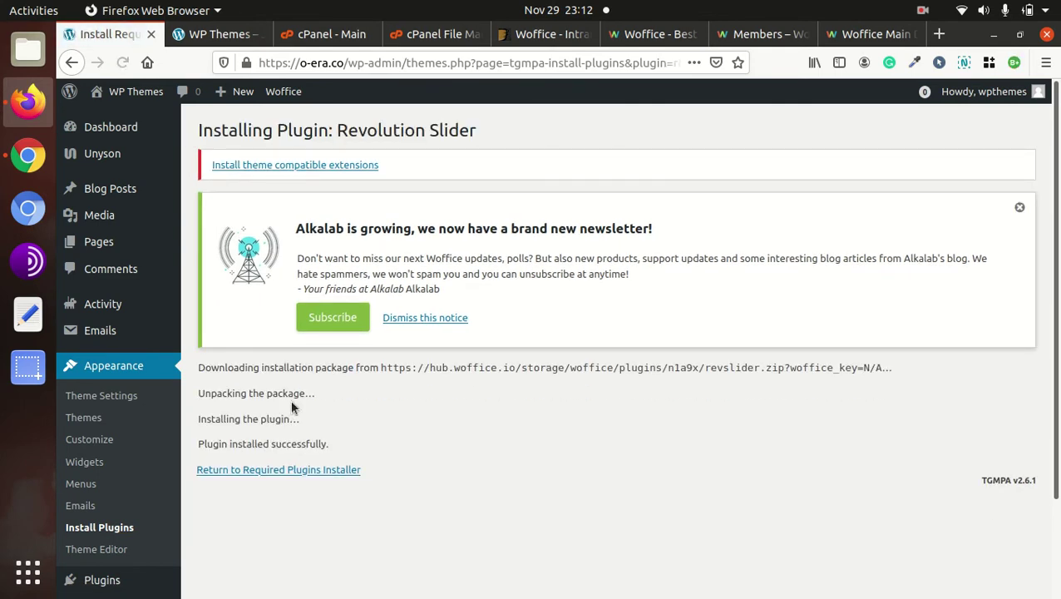
click(264, 471)
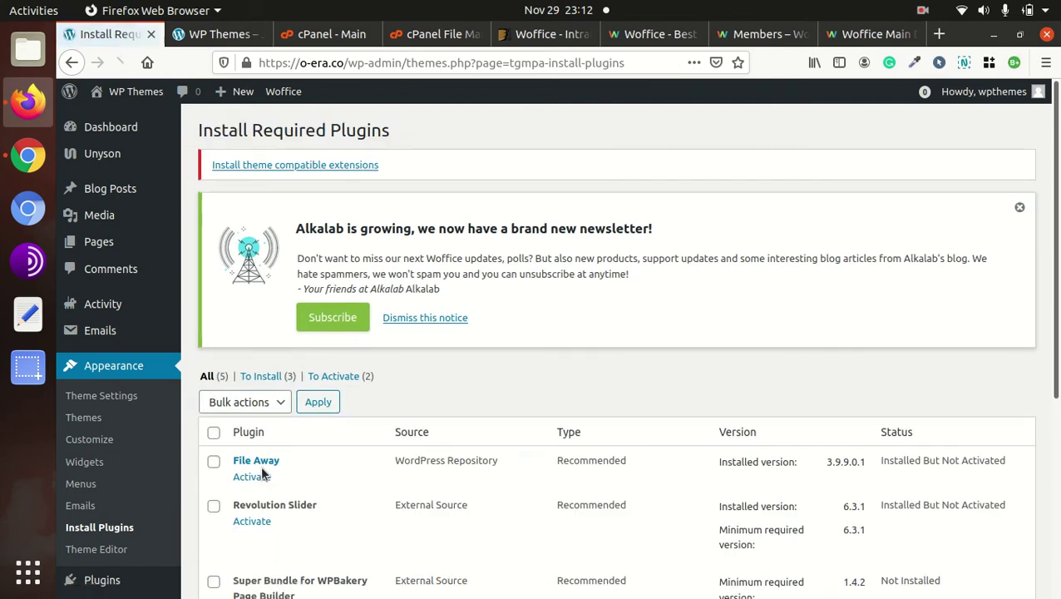
Activate the File Away and Revolution Slider plugins in the required plugins list.
click(252, 477)
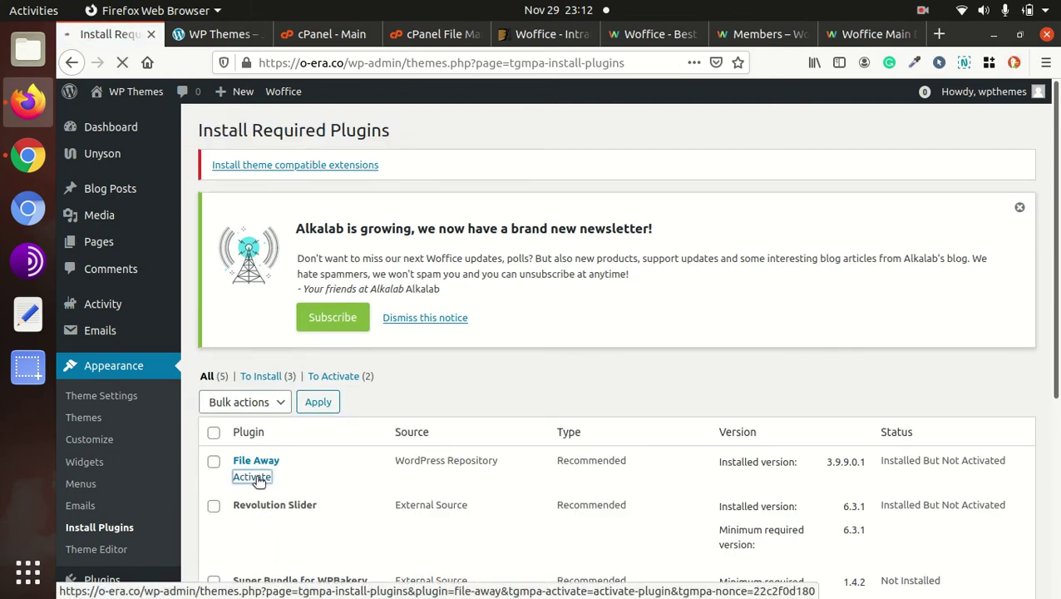
scroll(252, 383, down, 4)
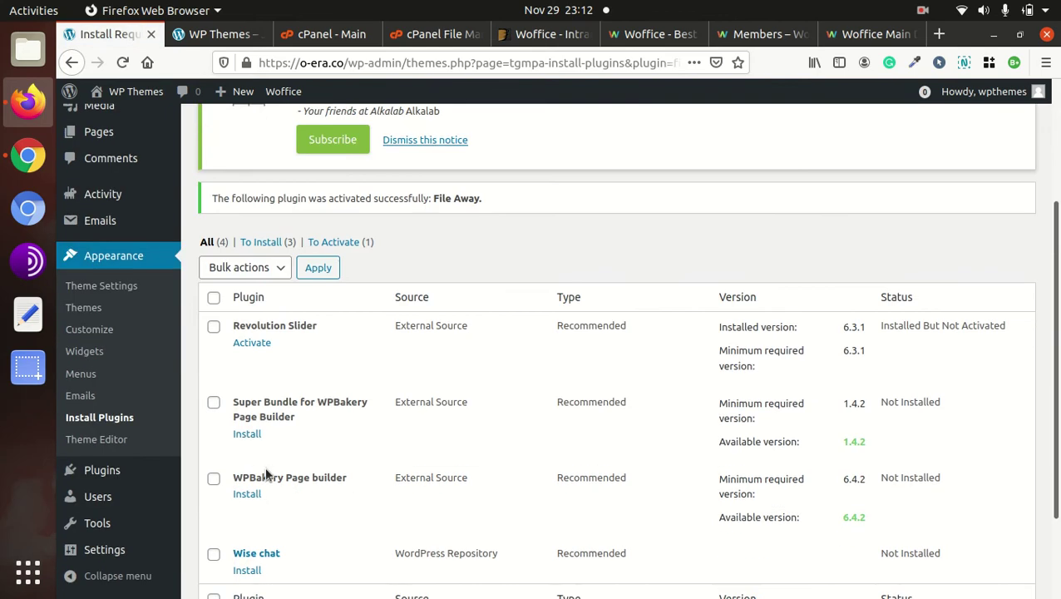
click(252, 343)
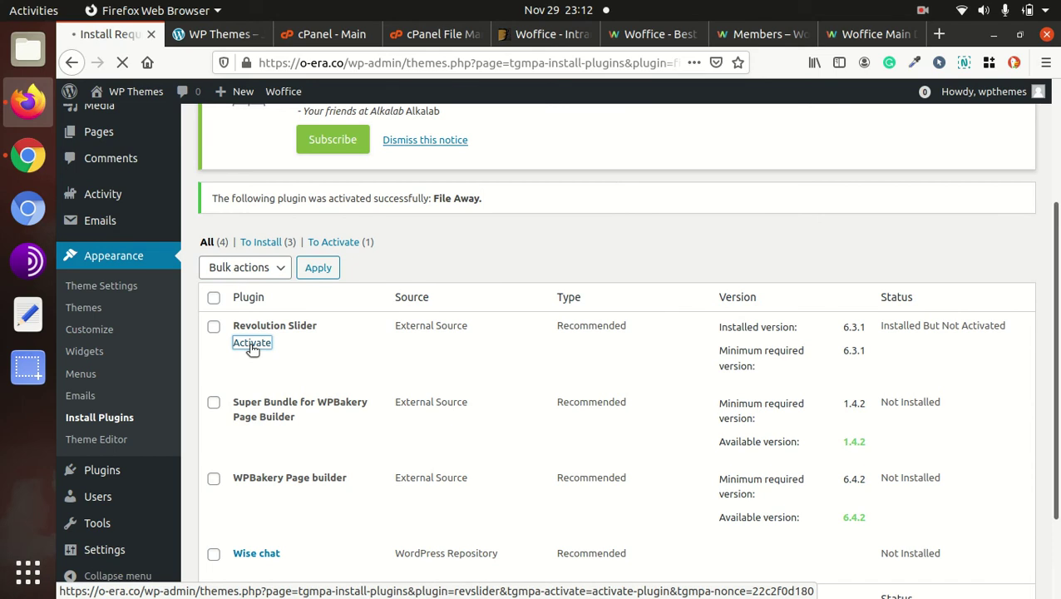
Install the Super Bundle for WPBakery Page Builder plugin and activate it from the required plugins list.
scroll(260, 408, down, 3)
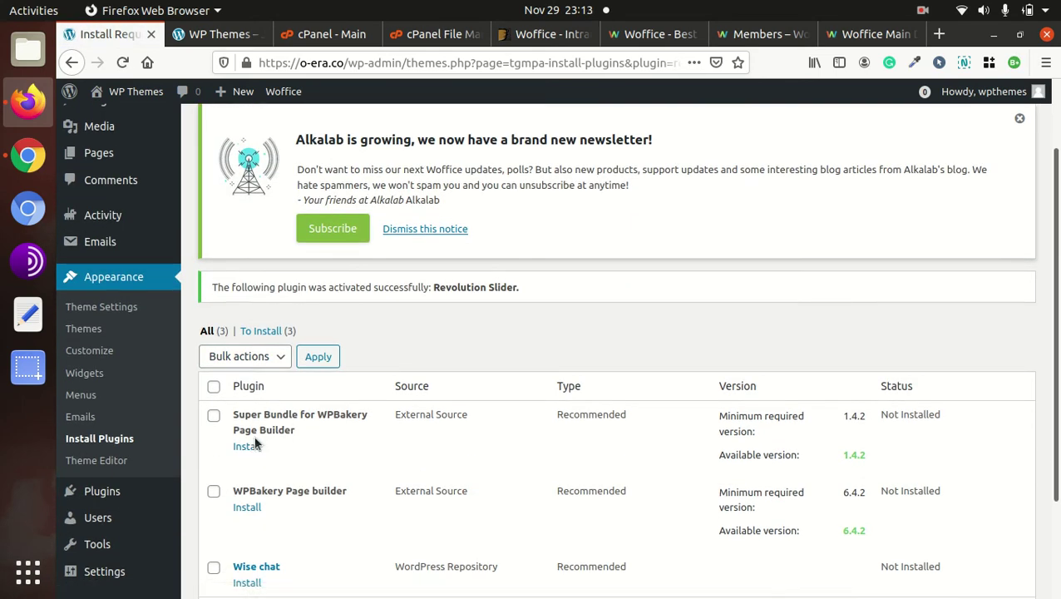
click(240, 447)
scroll(339, 433, down, 3)
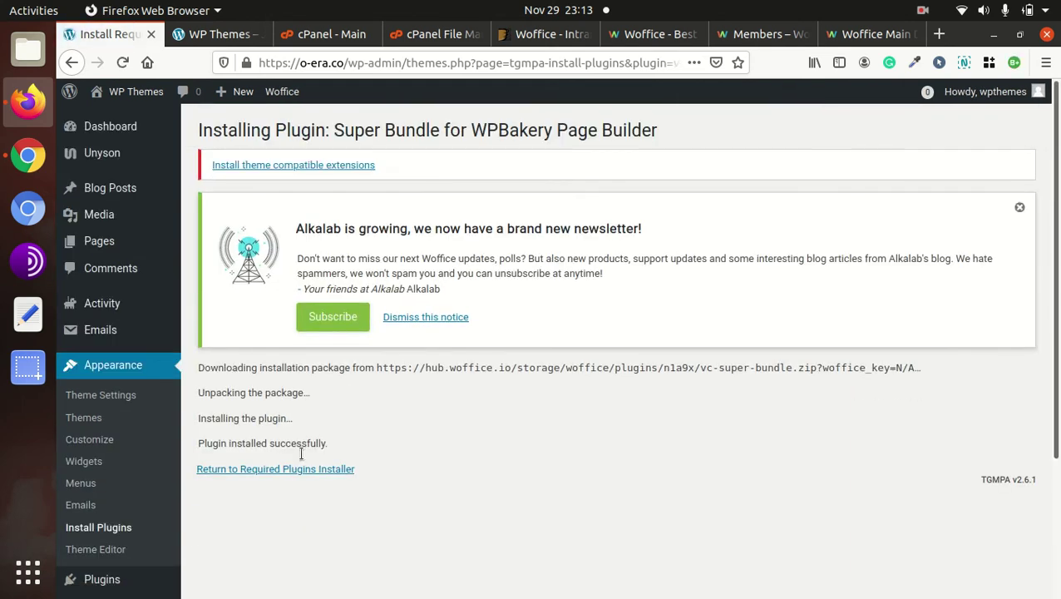
click(283, 471)
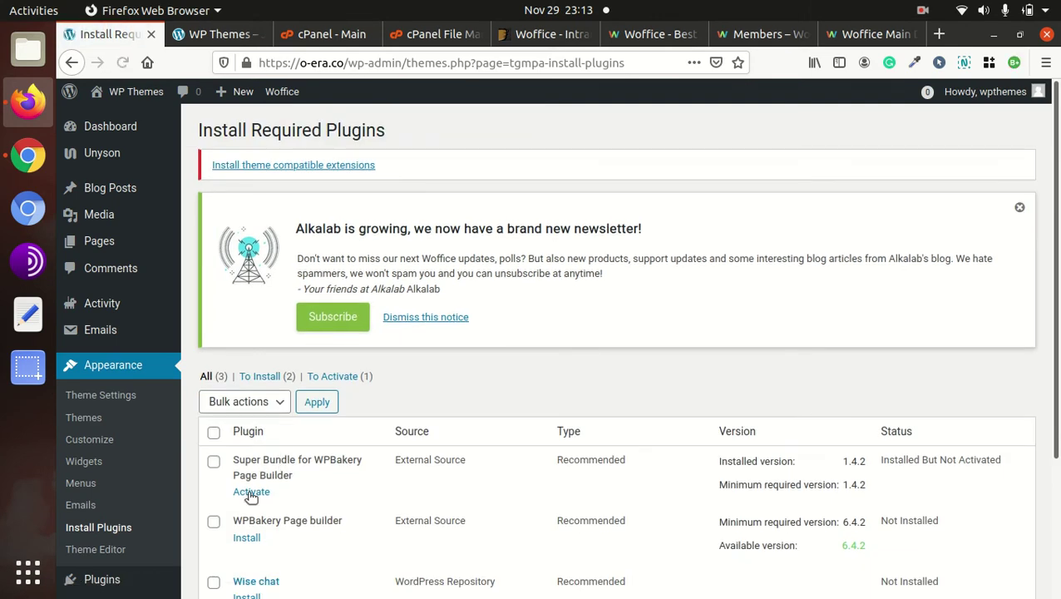
click(251, 492)
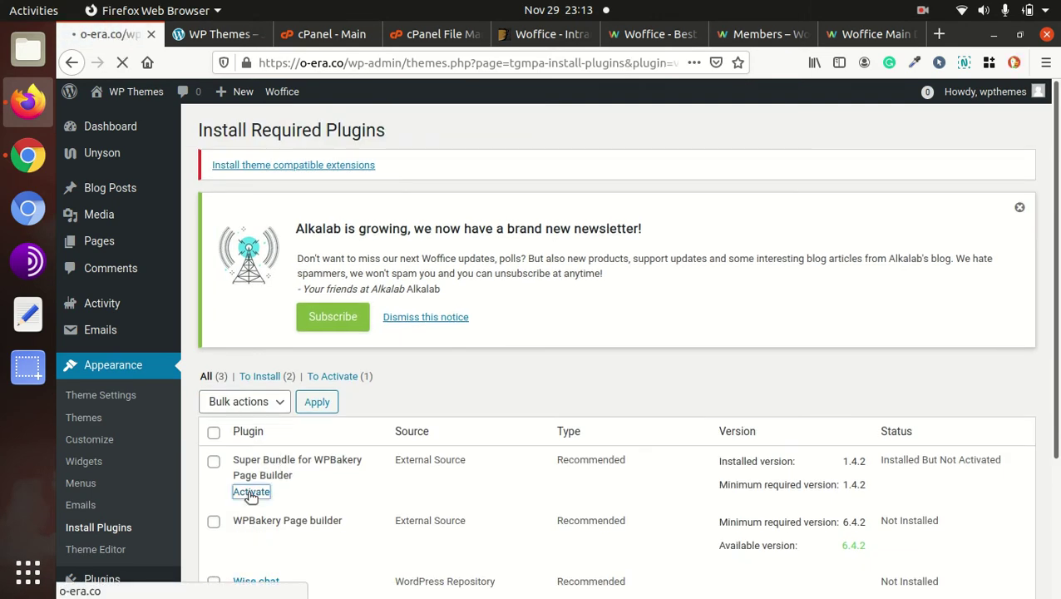
Install the WPBakery Page builder plugin and activate it from the required plugins list.
scroll(223, 471, down, 2)
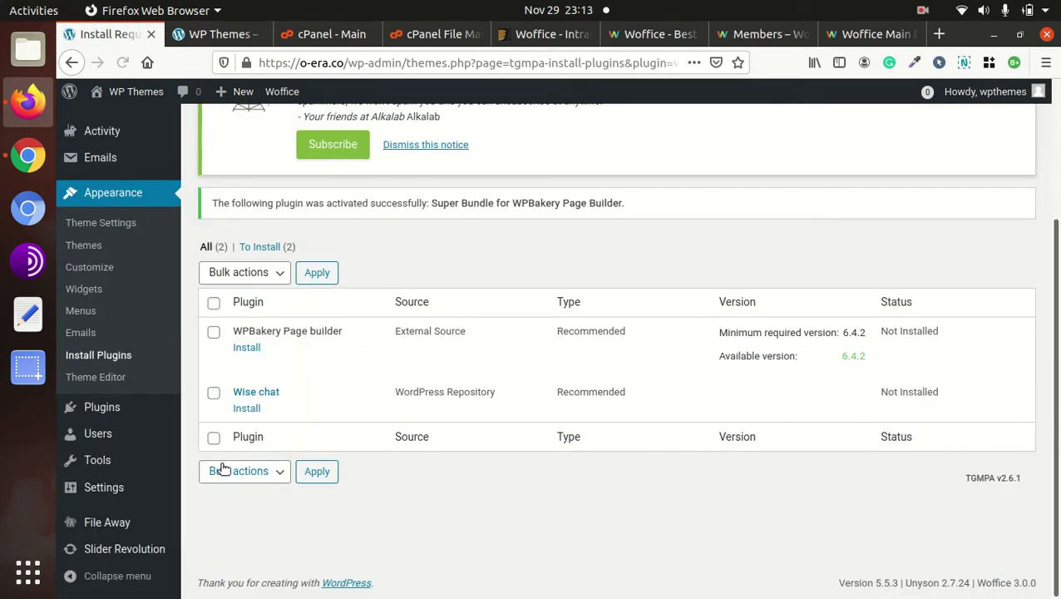
click(246, 348)
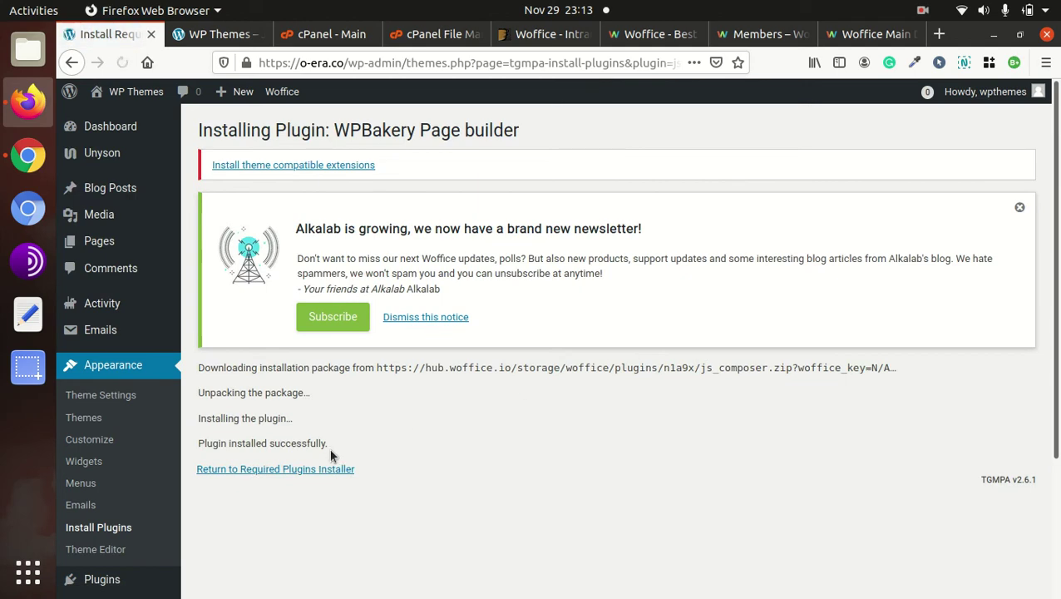
click(268, 471)
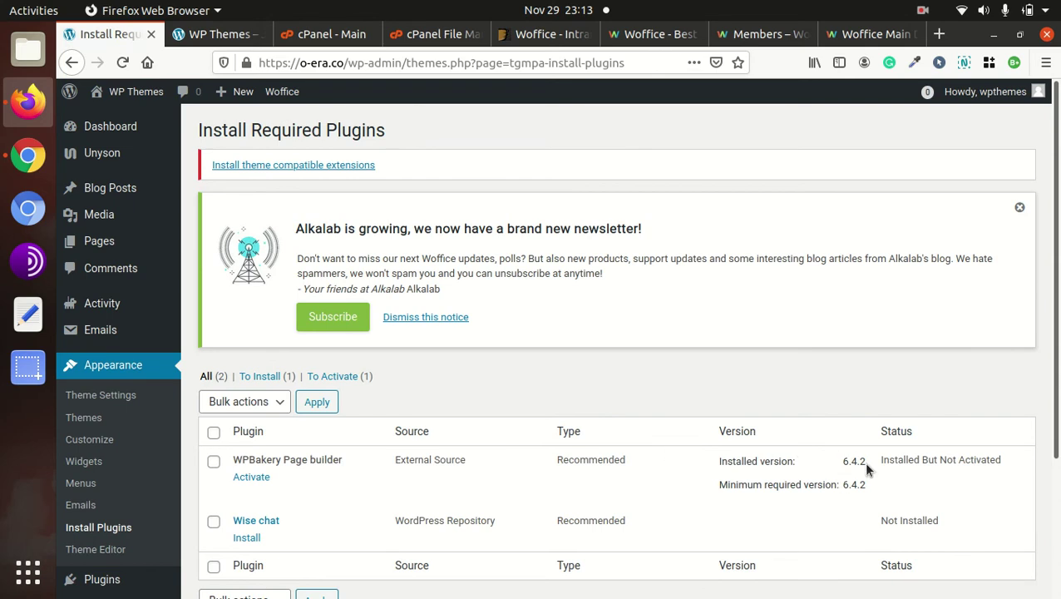
drag(852, 460, 881, 483)
click(252, 478)
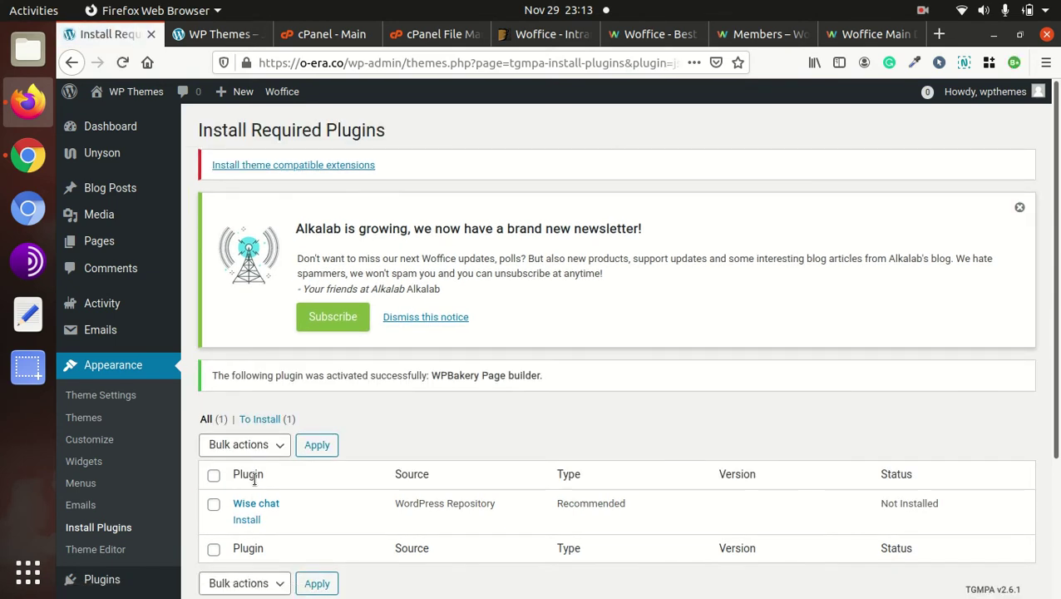
Install the Wise chat plugin and look over the WPBakery Page Builder welcome page.
click(248, 520)
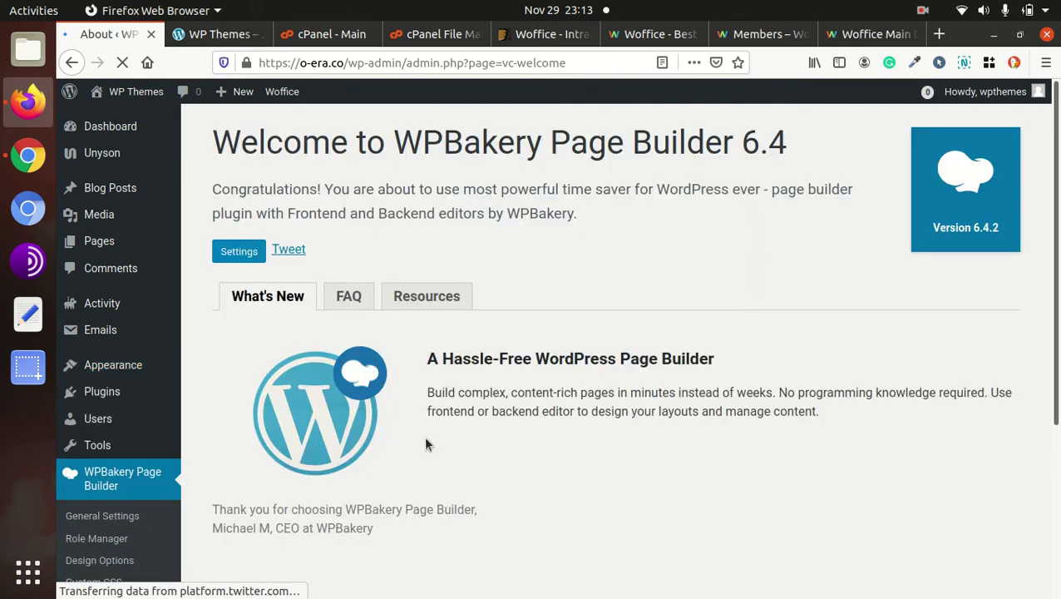
mouse_move(219, 406)
scroll(304, 389, down, 3)
scroll(221, 409, up, 3)
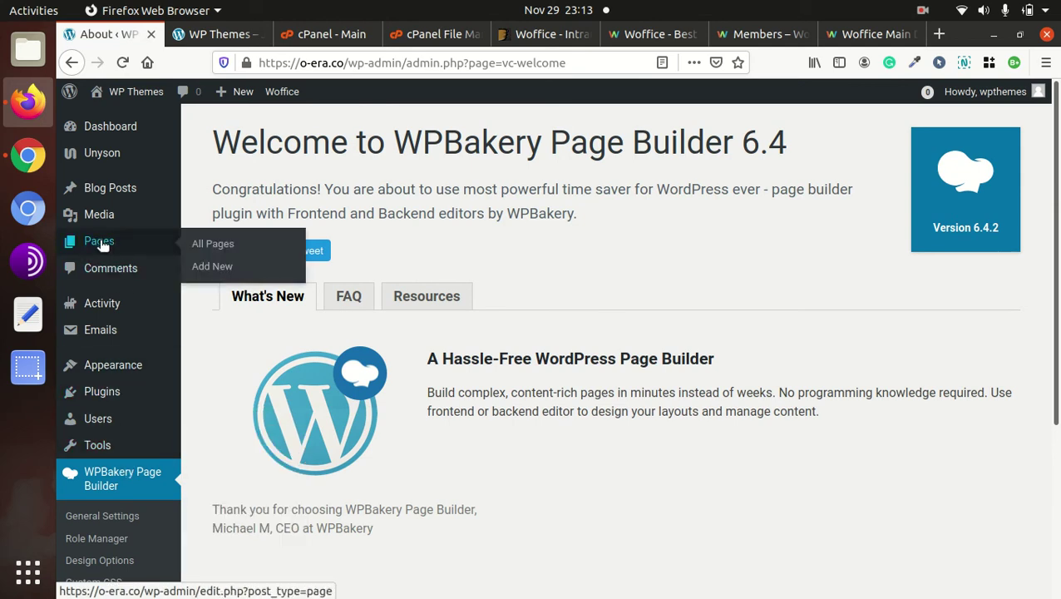
scroll(101, 462, down, 3)
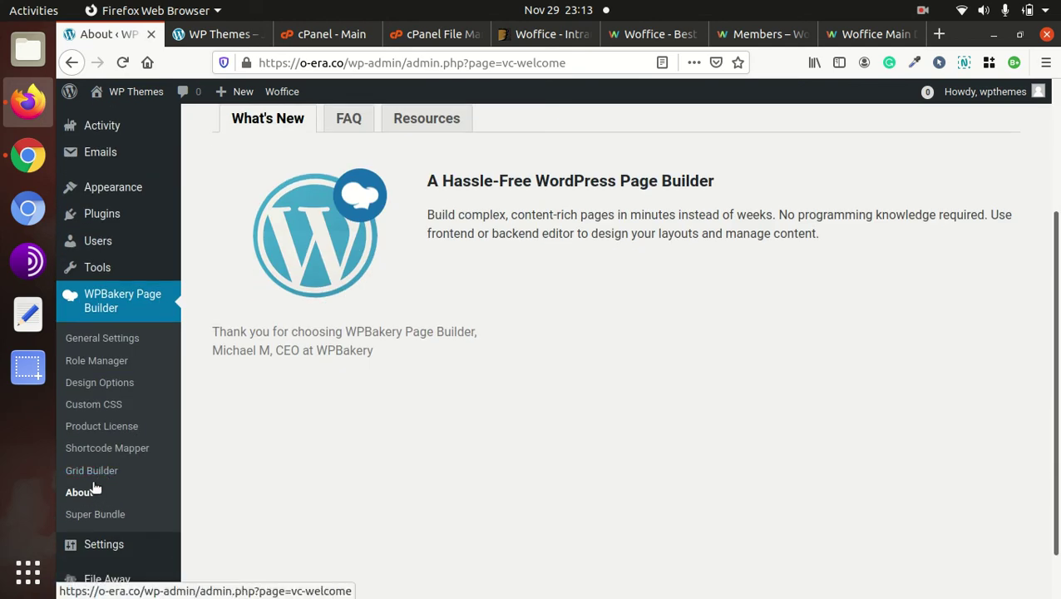
scroll(121, 379, up, 2)
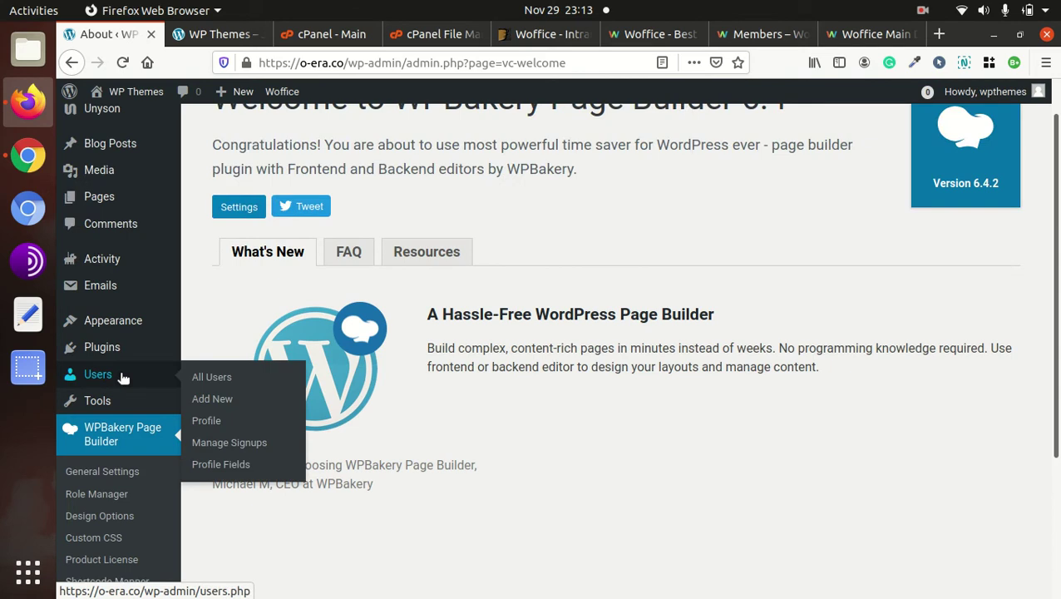
Check the installed plugins list and activate the Wise chat plugin through the recommended plugin notice.
mouse_move(122, 355)
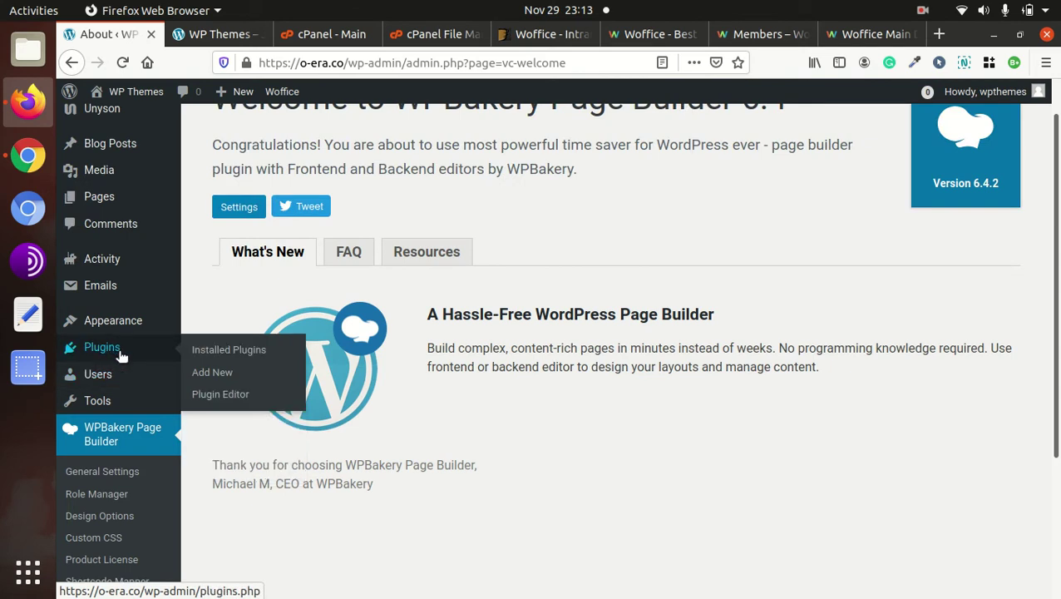
click(206, 358)
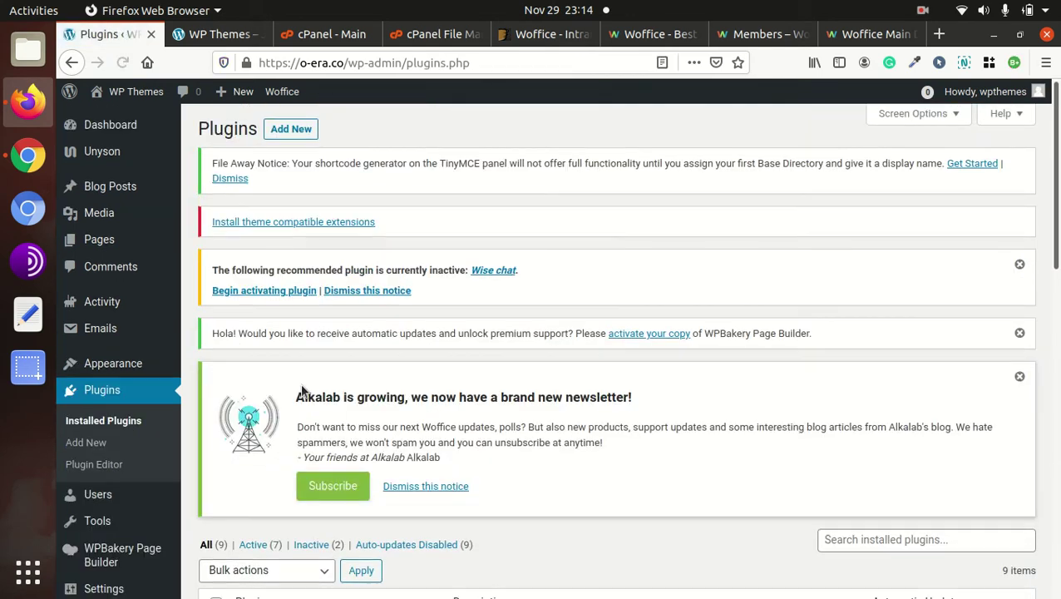
scroll(301, 392, down, 5)
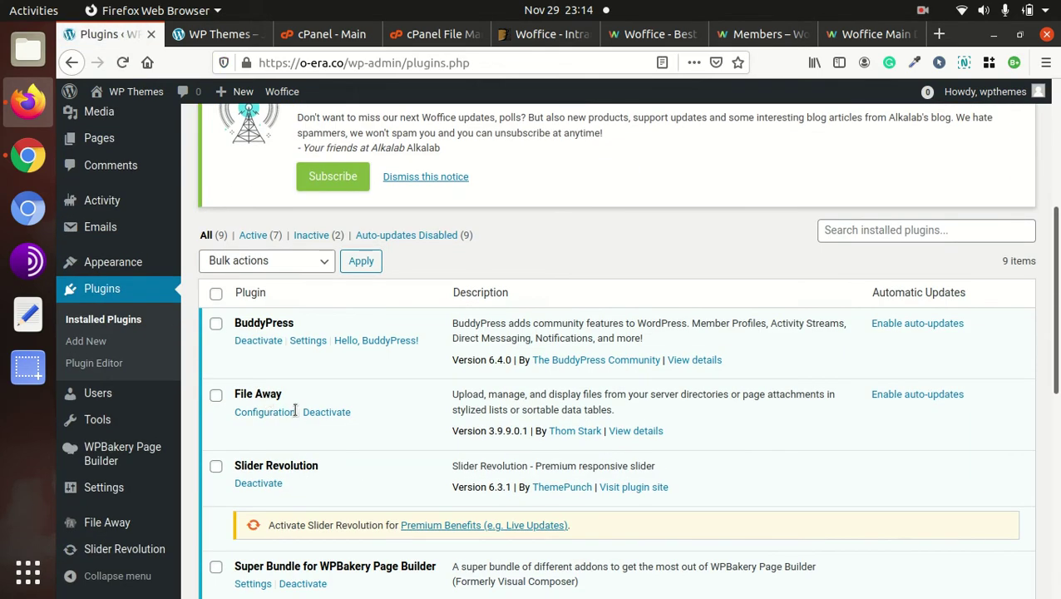
scroll(295, 397, up, 4)
click(249, 209)
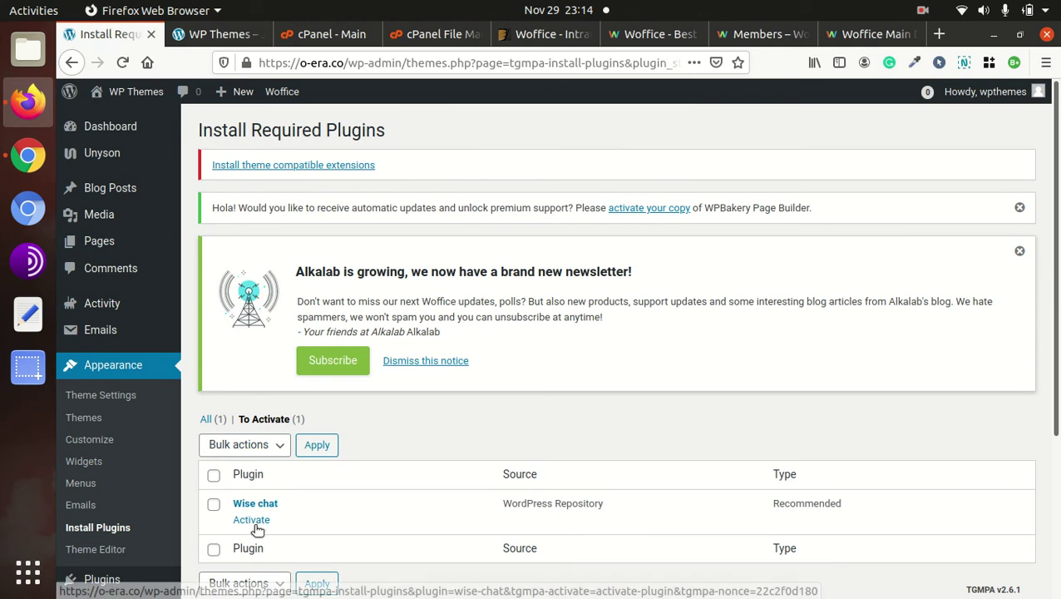
click(253, 520)
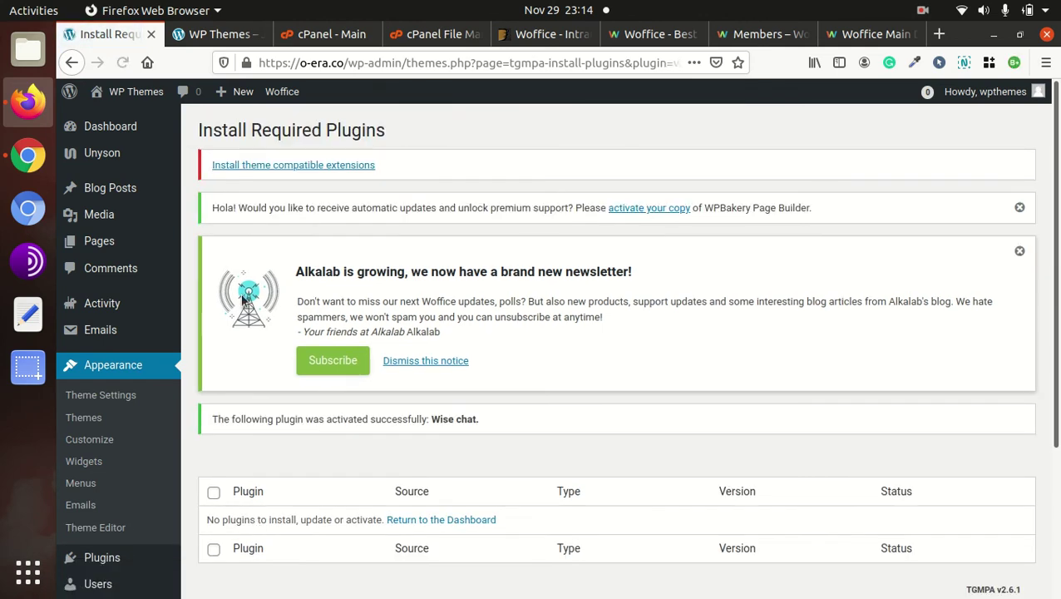
Install the theme-compatible Mega Menu and Backup & Demo Content extensions and return to the Unyson extensions page.
click(284, 172)
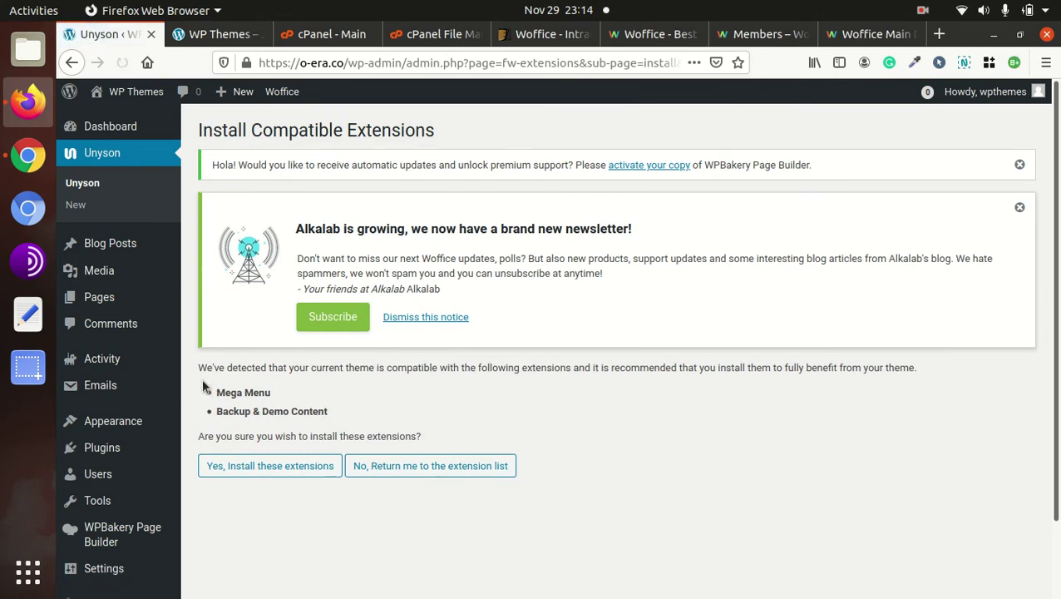
drag(198, 367, 250, 368)
click(432, 380)
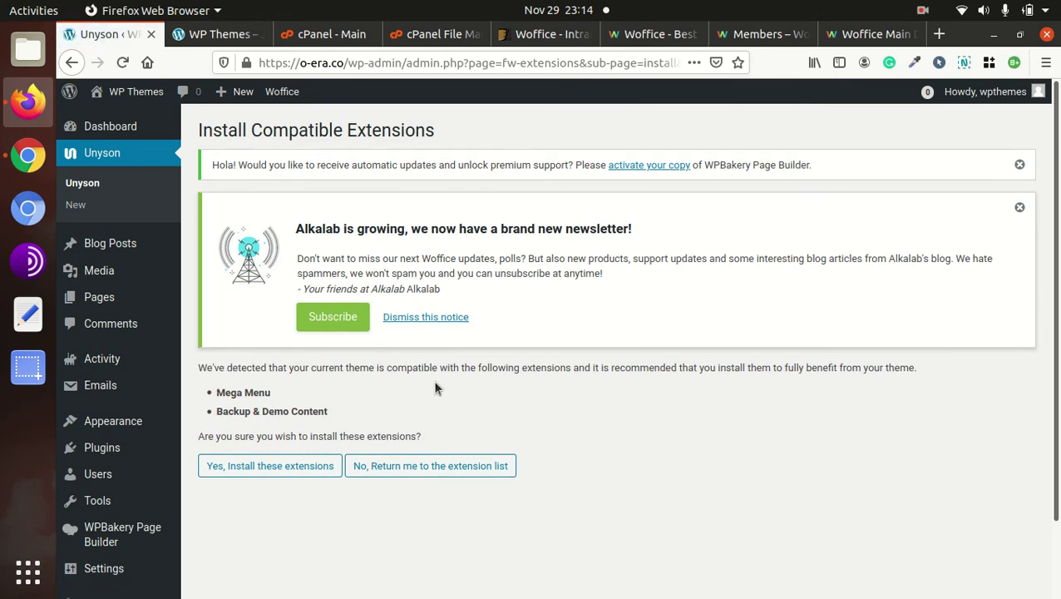
click(242, 468)
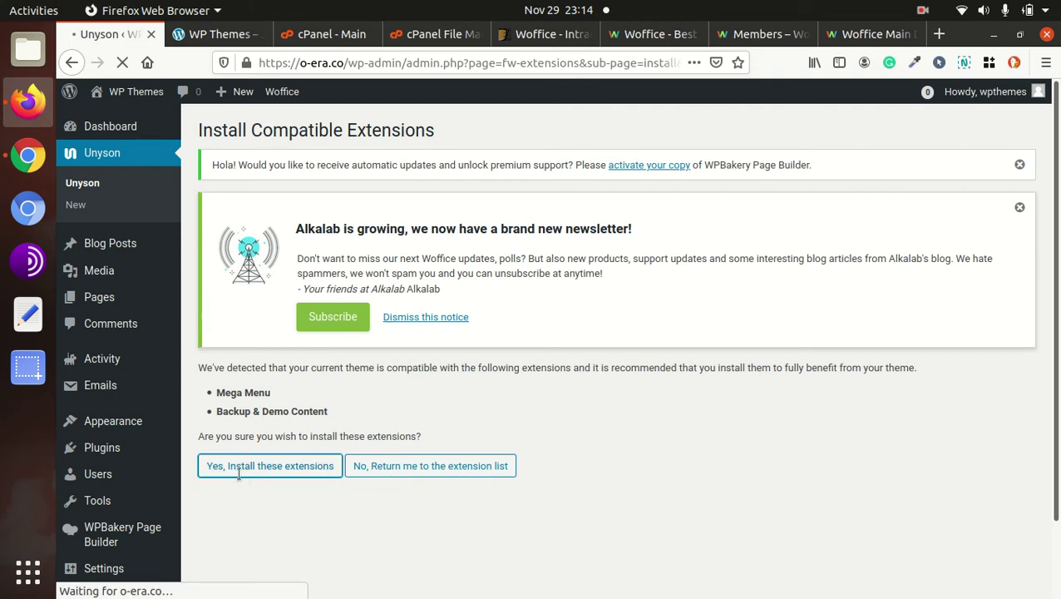
scroll(239, 474, down, 2)
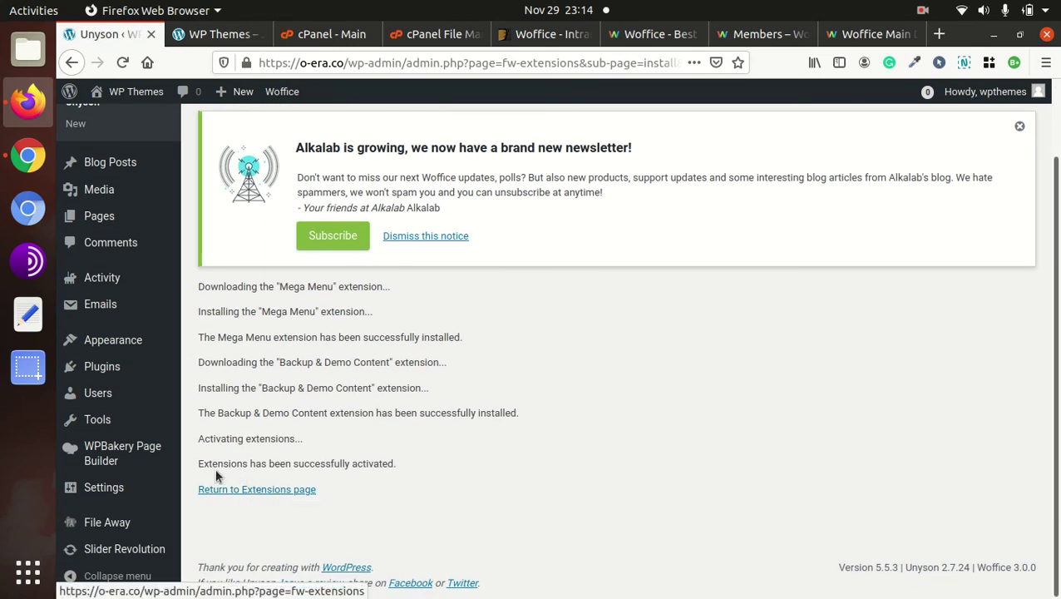
drag(203, 466, 366, 466)
click(259, 492)
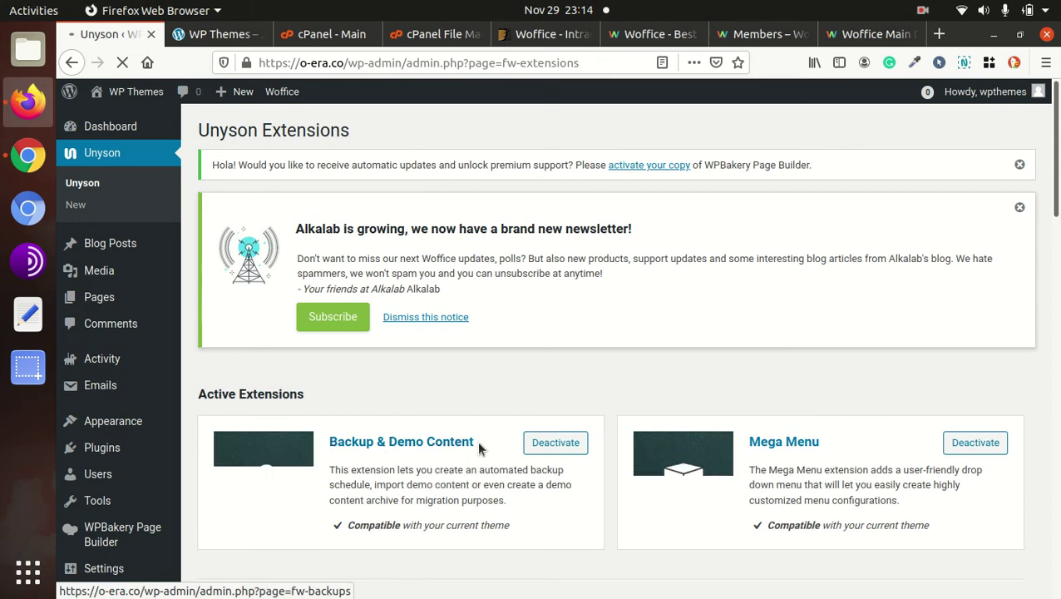
Review the active and available extensions on the Unyson Extensions page.
scroll(480, 447, down, 2)
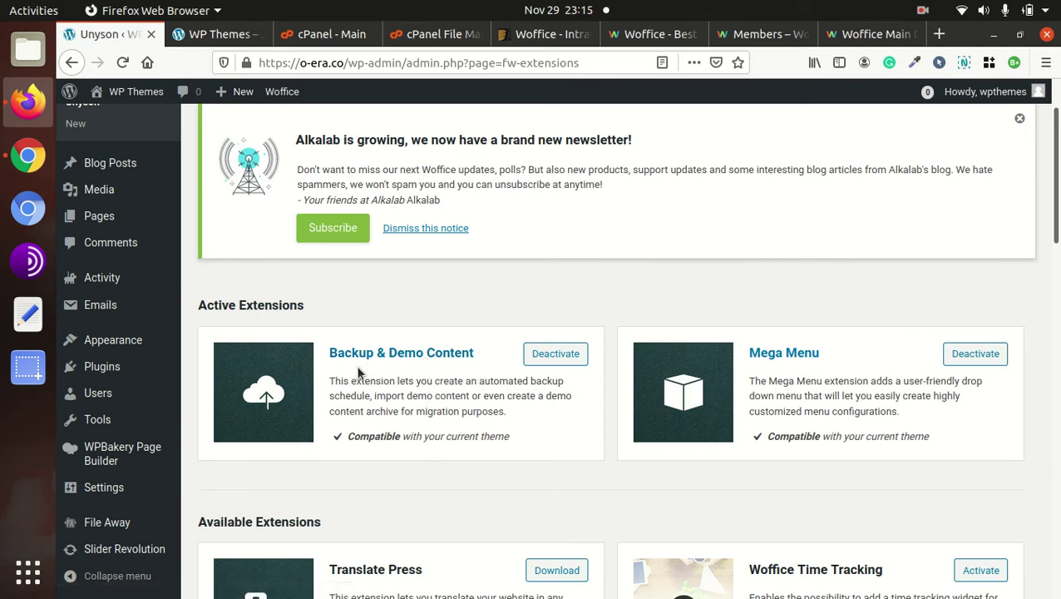
scroll(402, 396, down, 4)
scroll(405, 403, up, 3)
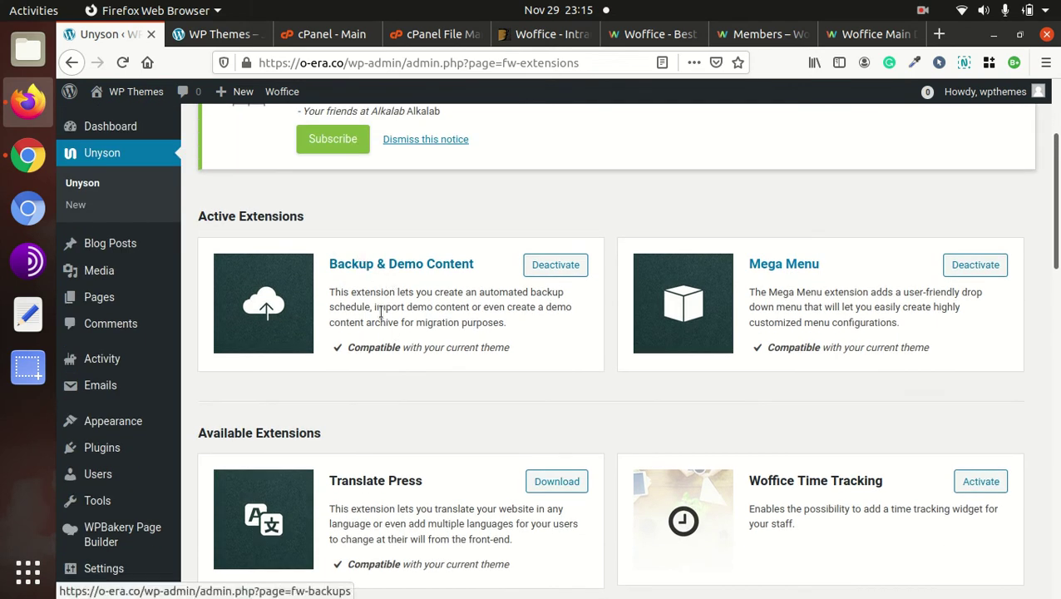
scroll(241, 398, down, 2)
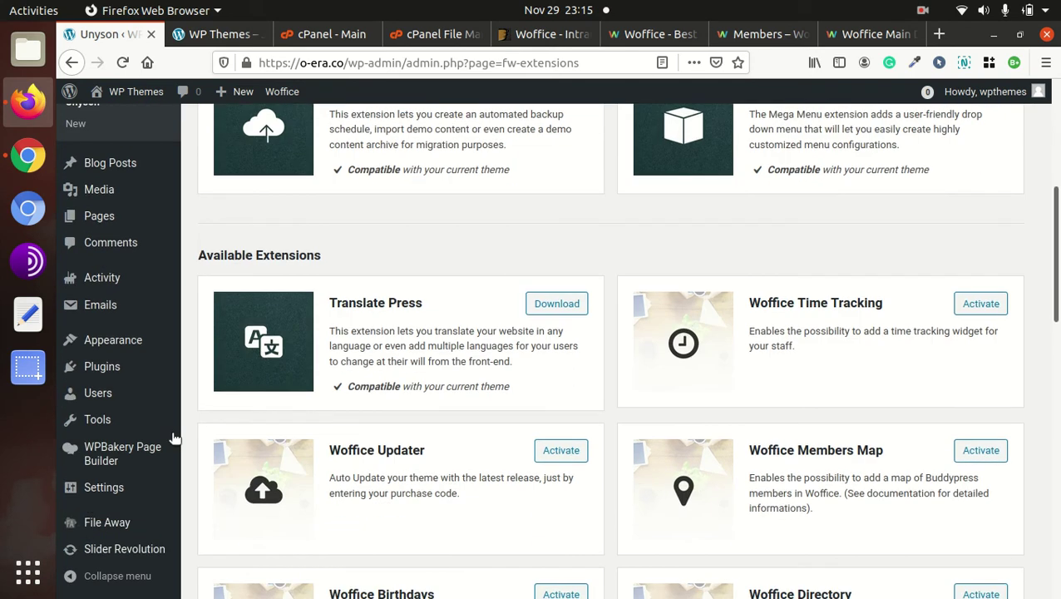
mouse_move(75, 486)
scroll(75, 486, down, 2)
scroll(254, 462, up, 3)
scroll(230, 147, up, 1)
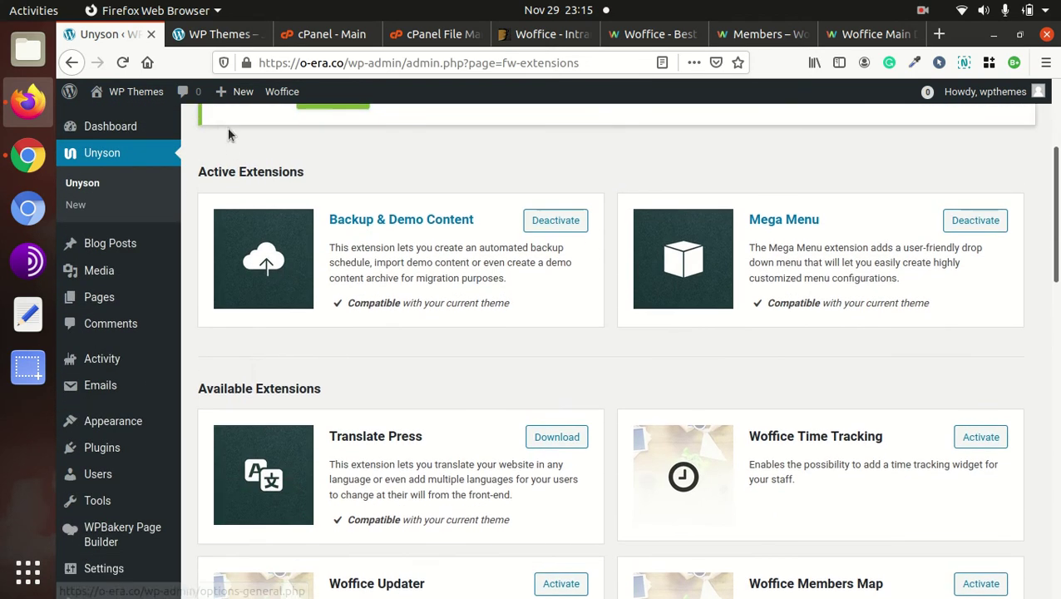
scroll(174, 116, up, 1)
Reload the site's front end to check it with the Woffice theme, and return to the Unyson extensions page.
click(196, 35)
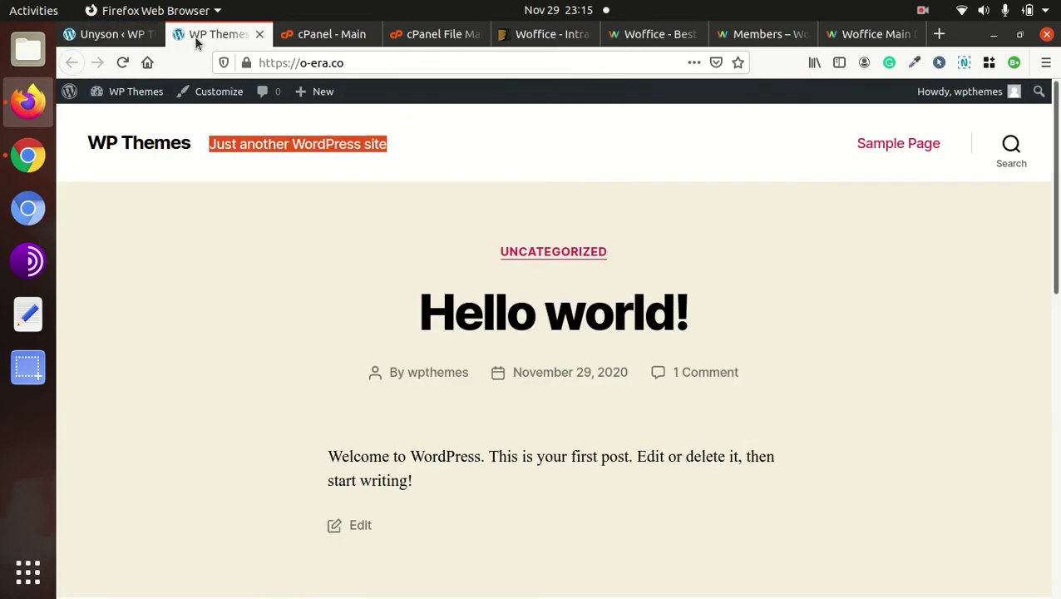
click(125, 63)
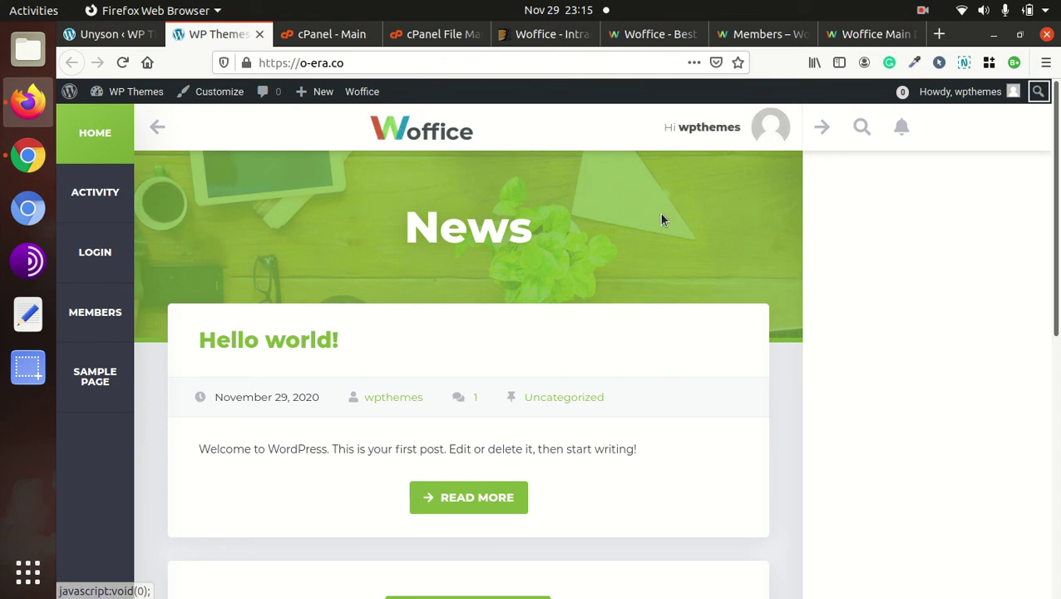
click(114, 40)
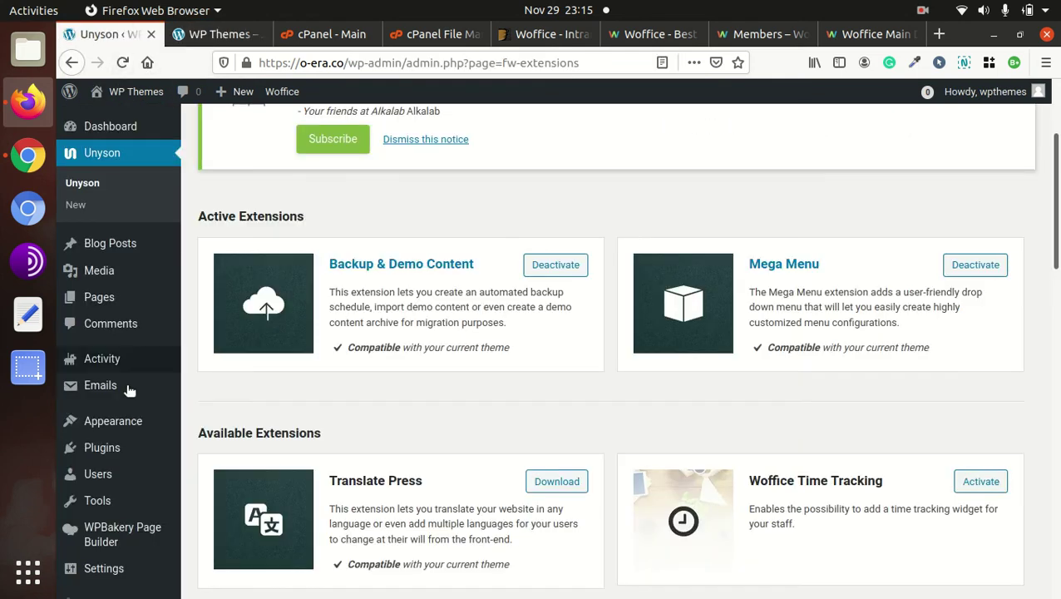
Open the Demo Content Install page and look through the available Woffice demos.
mouse_move(91, 511)
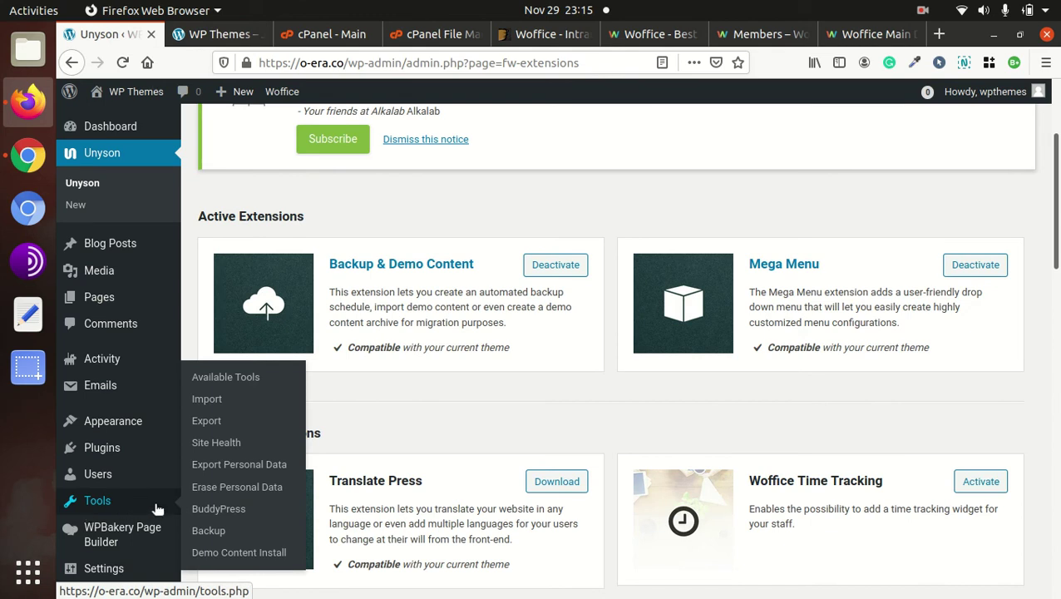
click(218, 559)
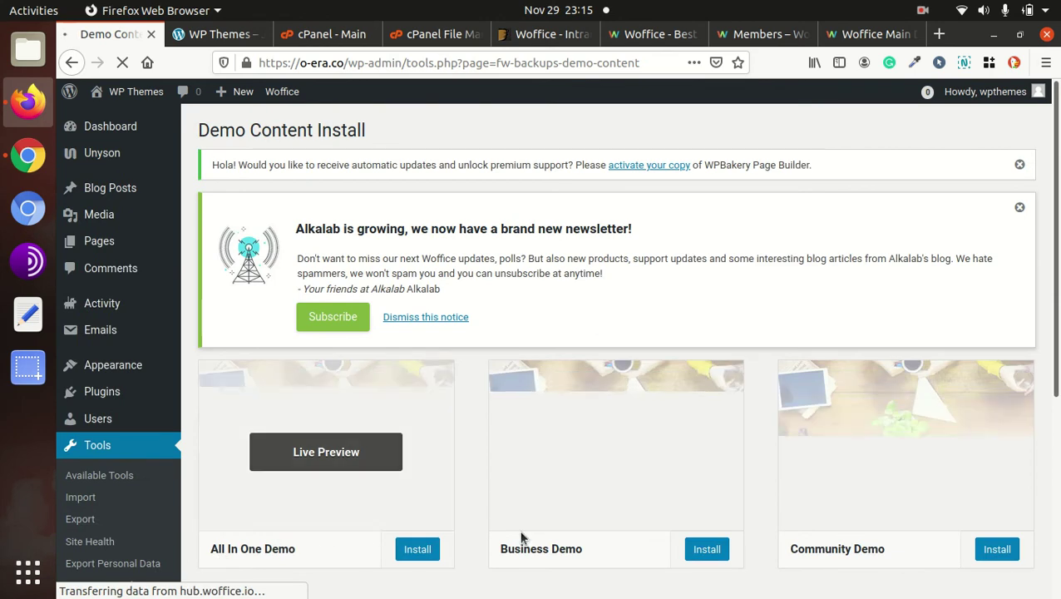
scroll(457, 517, down, 3)
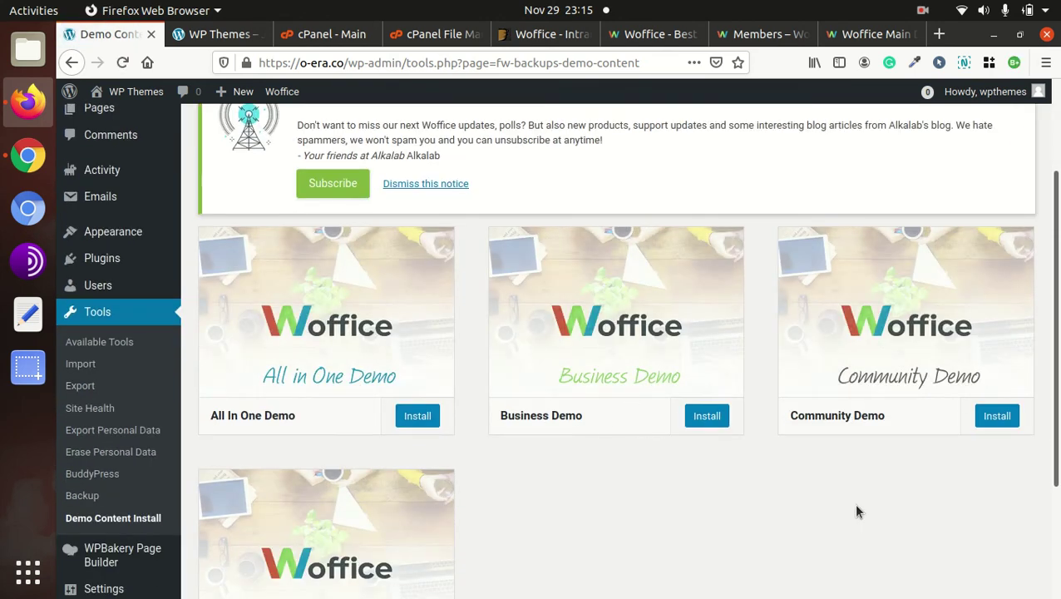
scroll(851, 503, down, 3)
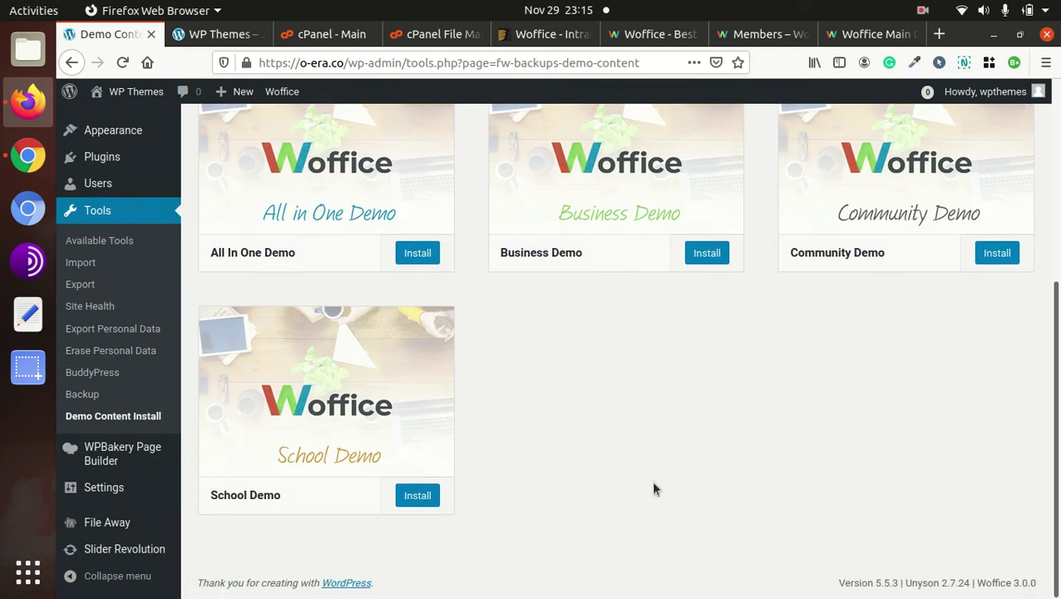
Open the live preview of the All In One Demo and return to the demo list.
mouse_move(326, 337)
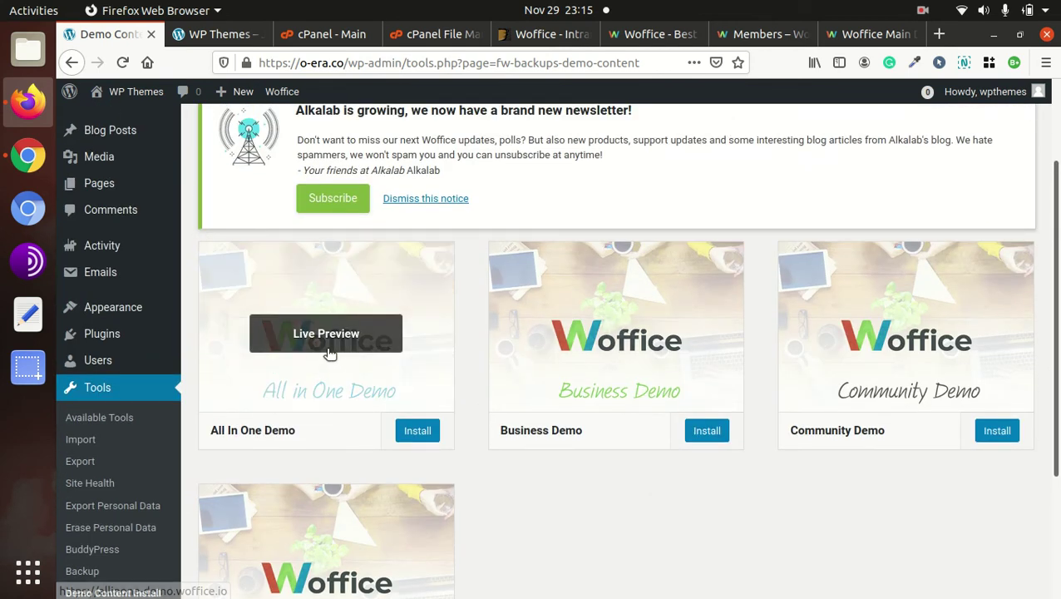
click(318, 341)
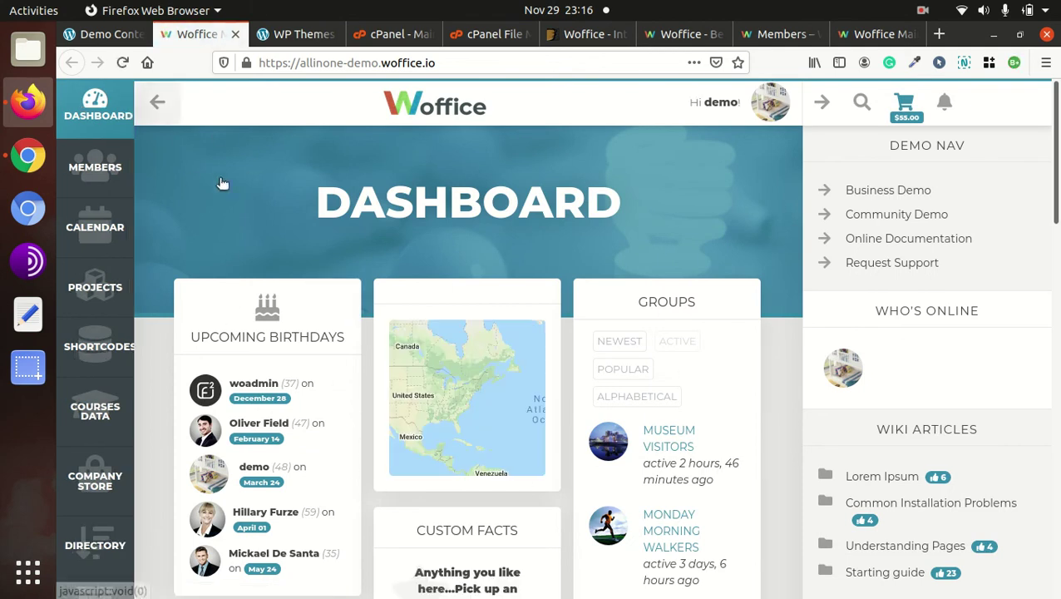
key(ctrl+Page_Up)
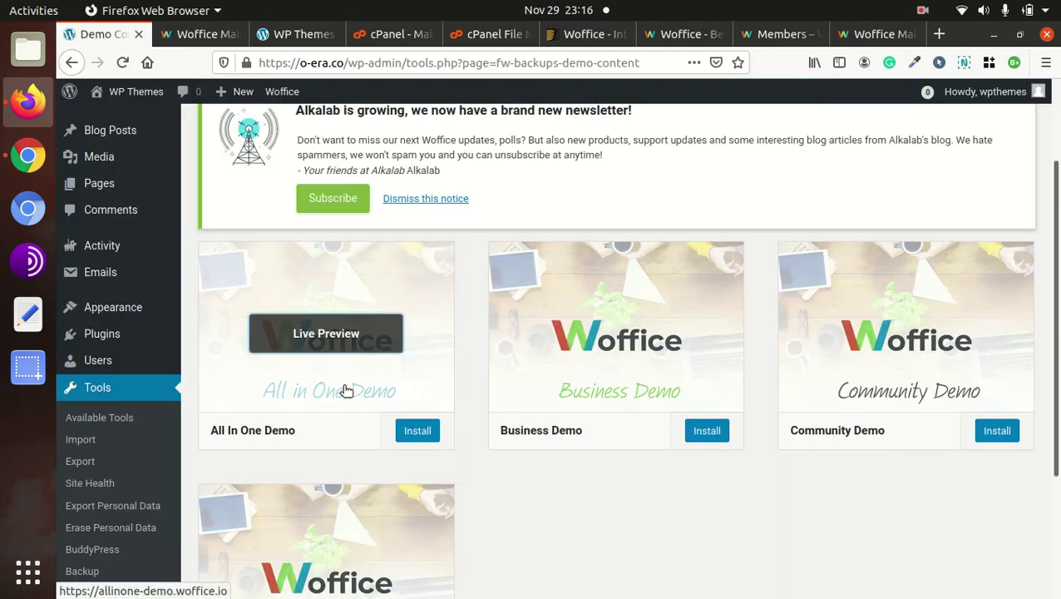
Install the All In One Demo content and accept the replacement of the site's current content.
click(410, 433)
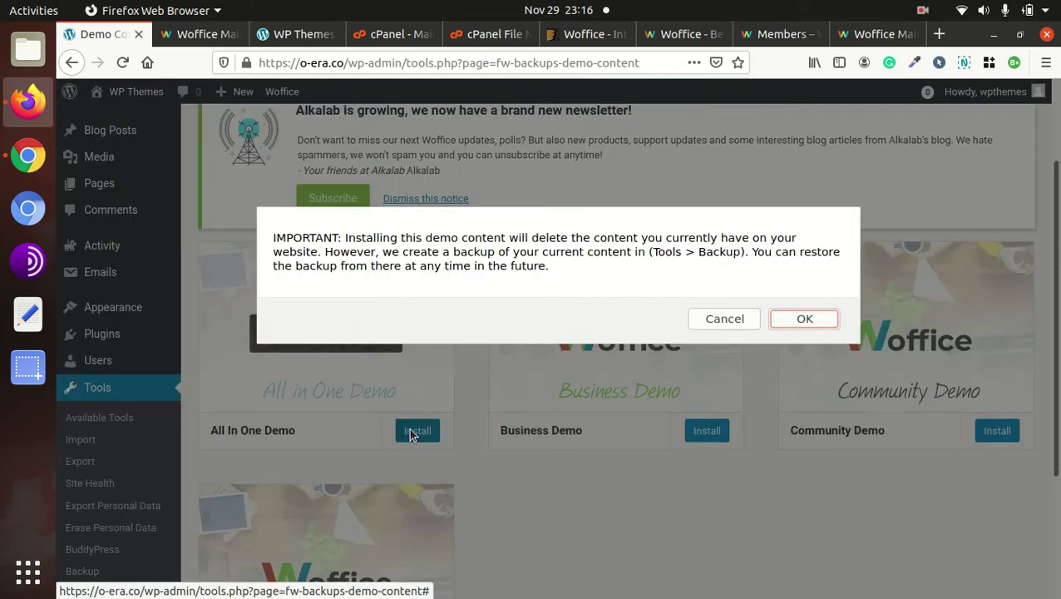
click(805, 321)
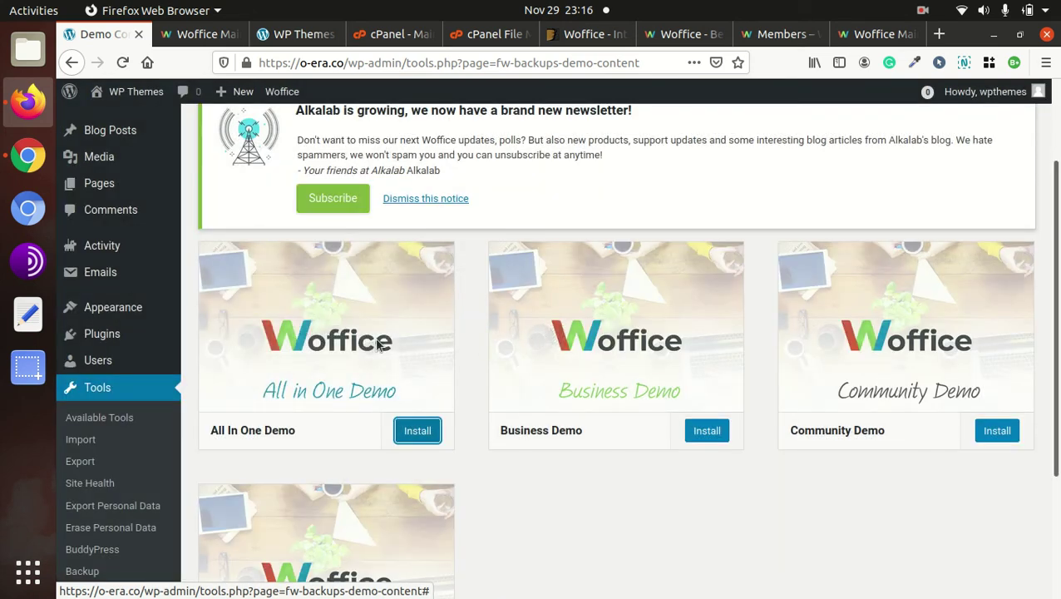
mouse_move(379, 343)
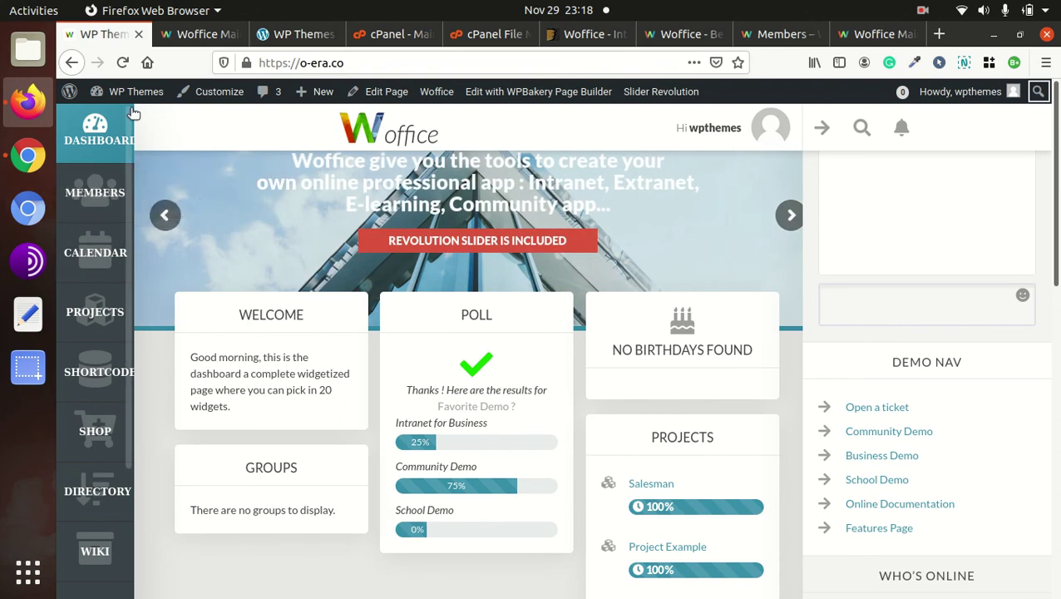
Check the demo site's Site-Wide Activity, Calendar, Projects, Shortcodes and Shop pages.
mouse_move(143, 97)
mouse_move(141, 193)
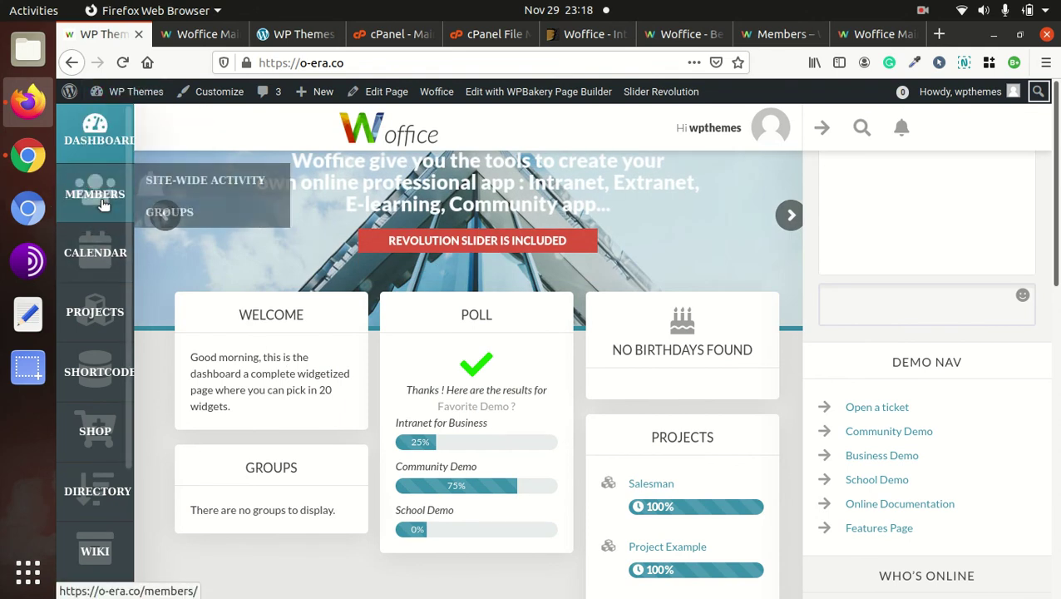
click(186, 193)
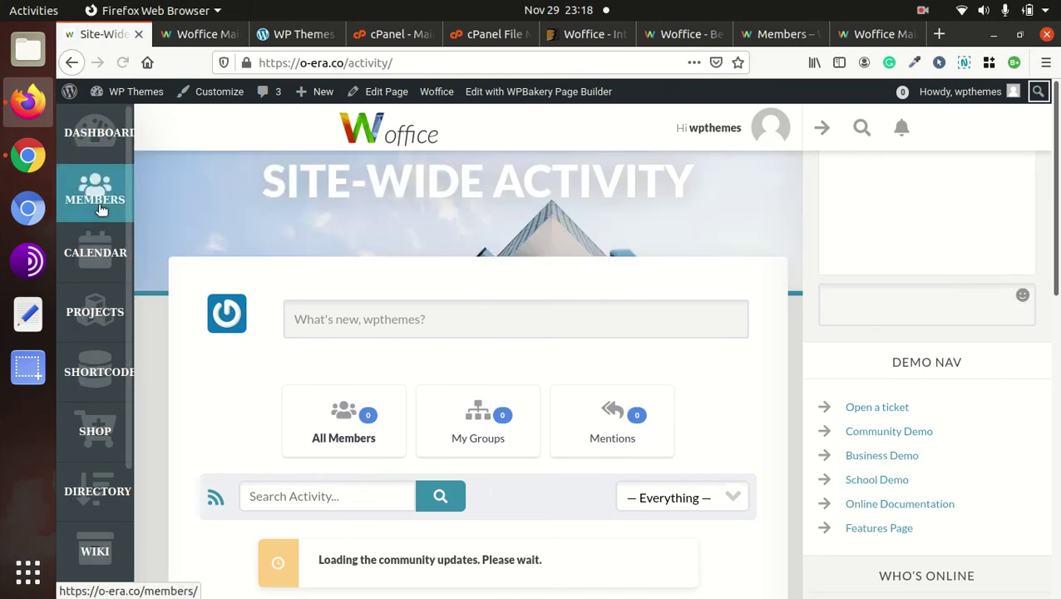
click(94, 263)
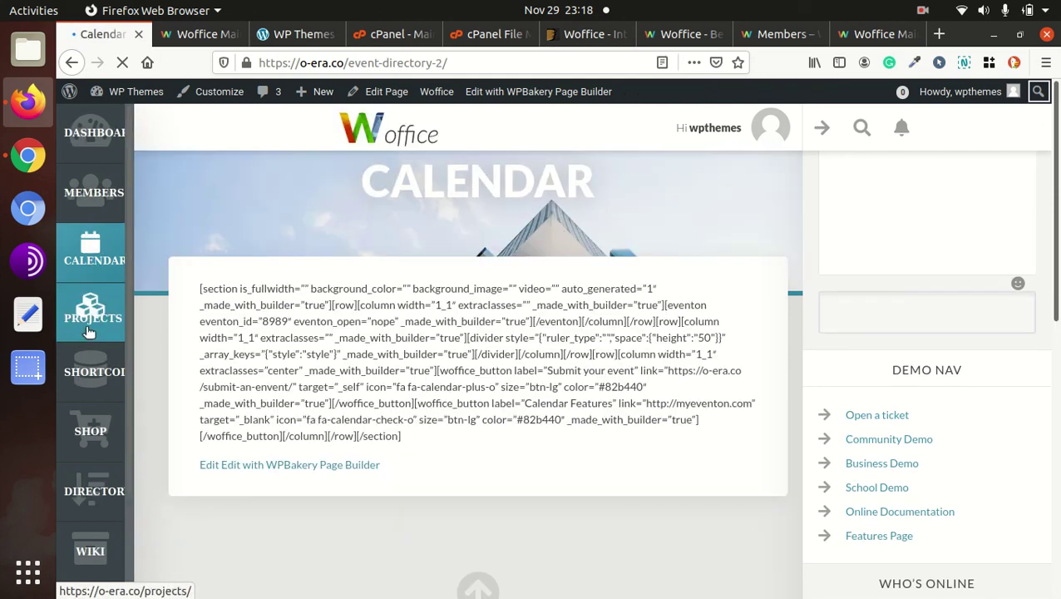
mouse_move(102, 311)
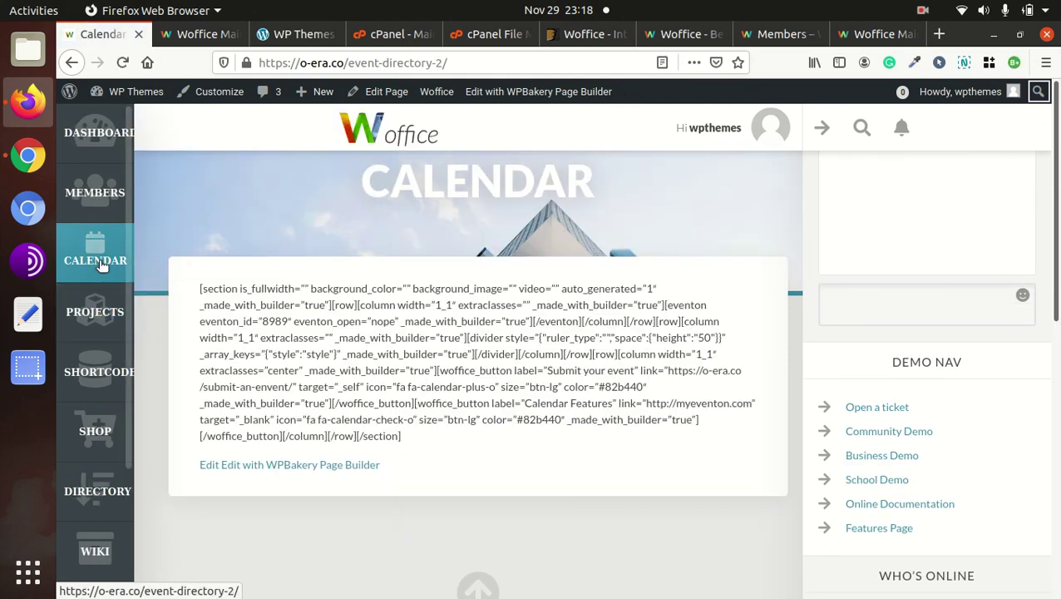
click(91, 320)
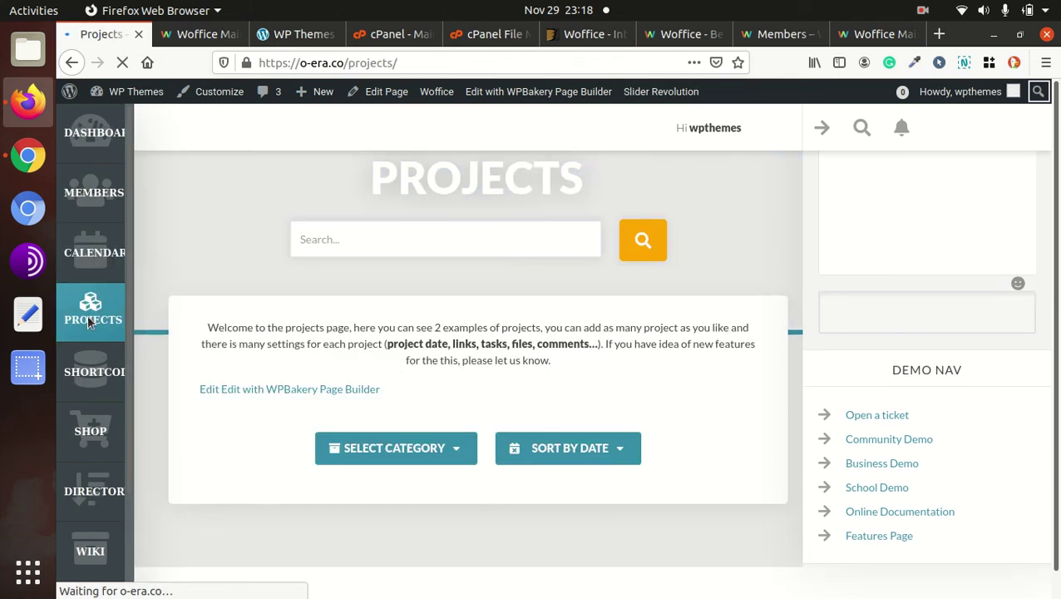
click(88, 380)
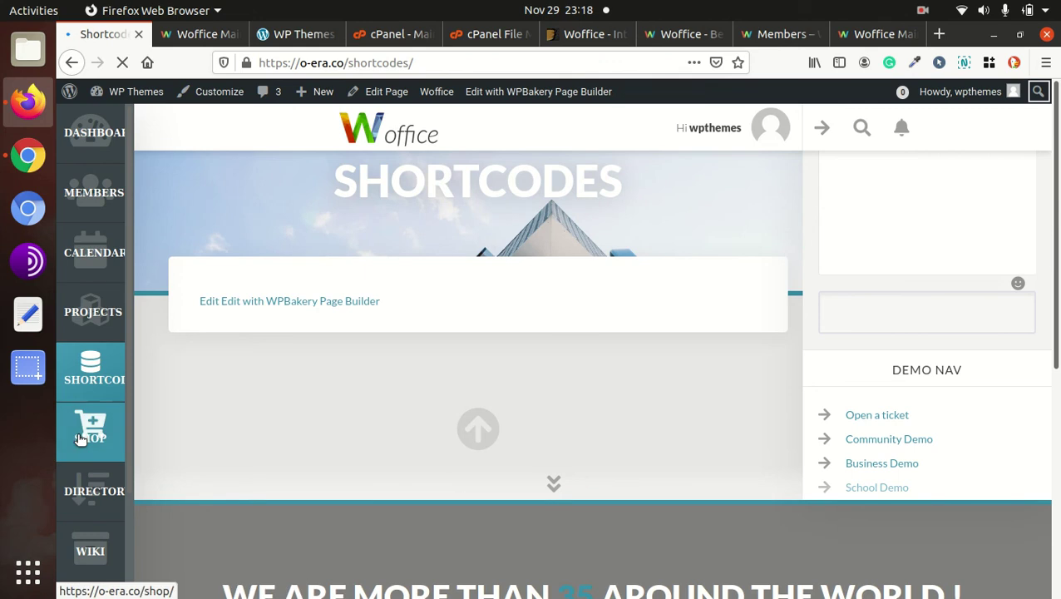
click(81, 432)
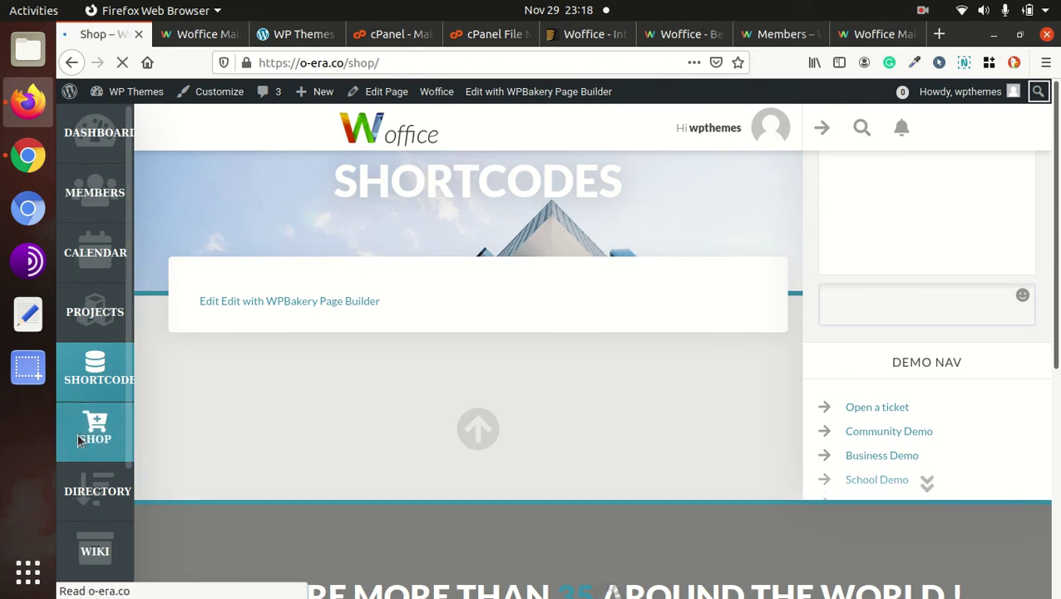
Go to the WordPress admin dashboard and run the required WordPress database update.
mouse_move(116, 94)
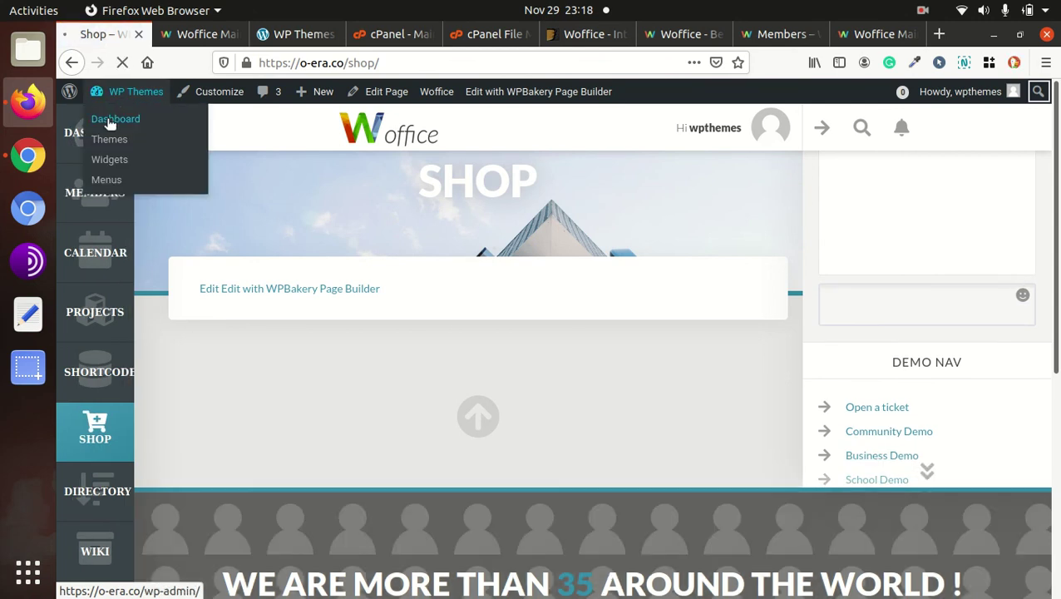
click(110, 123)
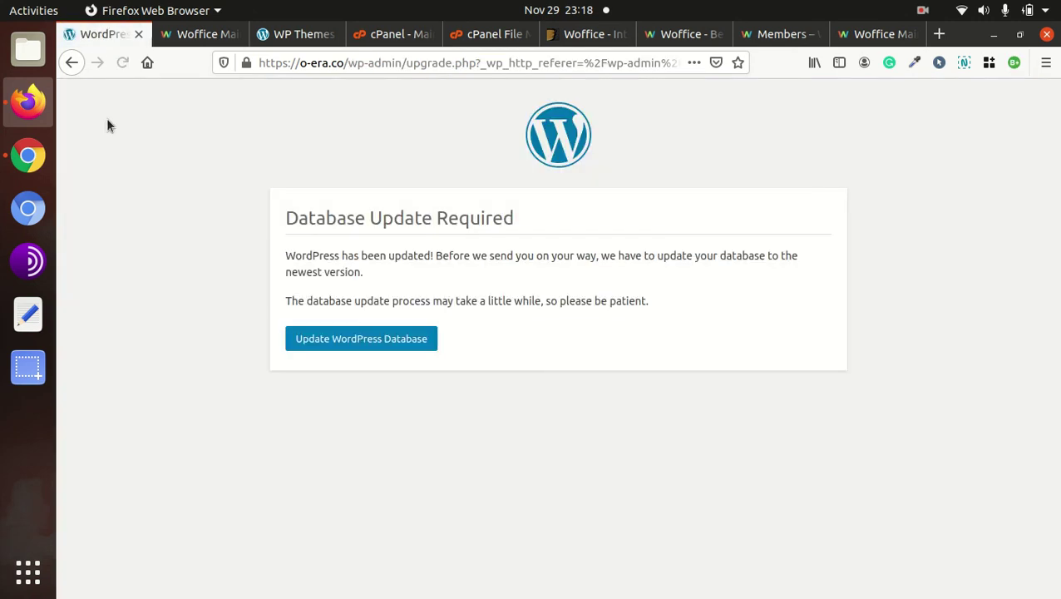
drag(267, 219, 531, 218)
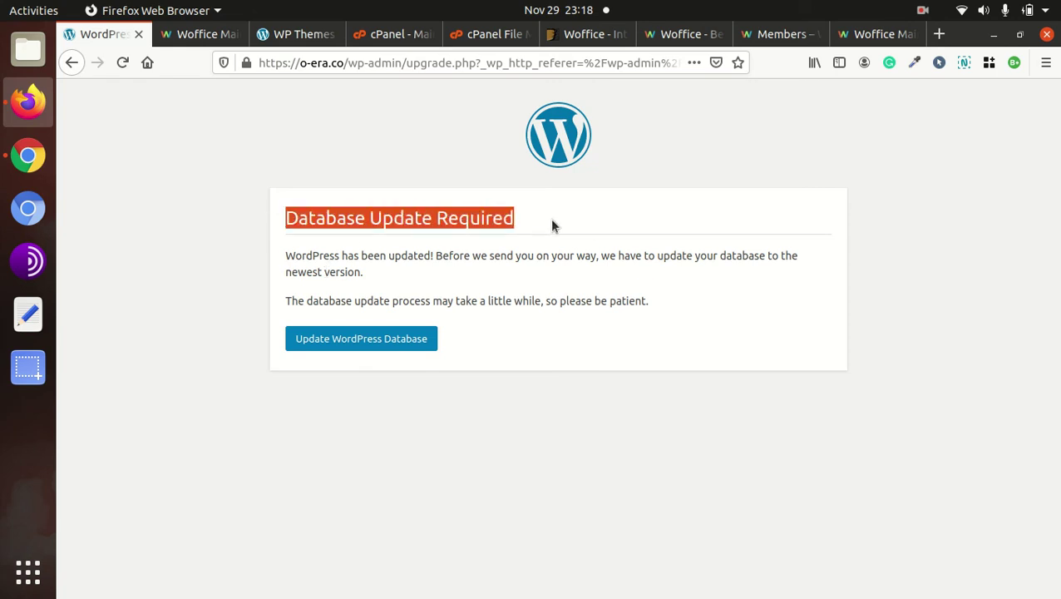
click(381, 337)
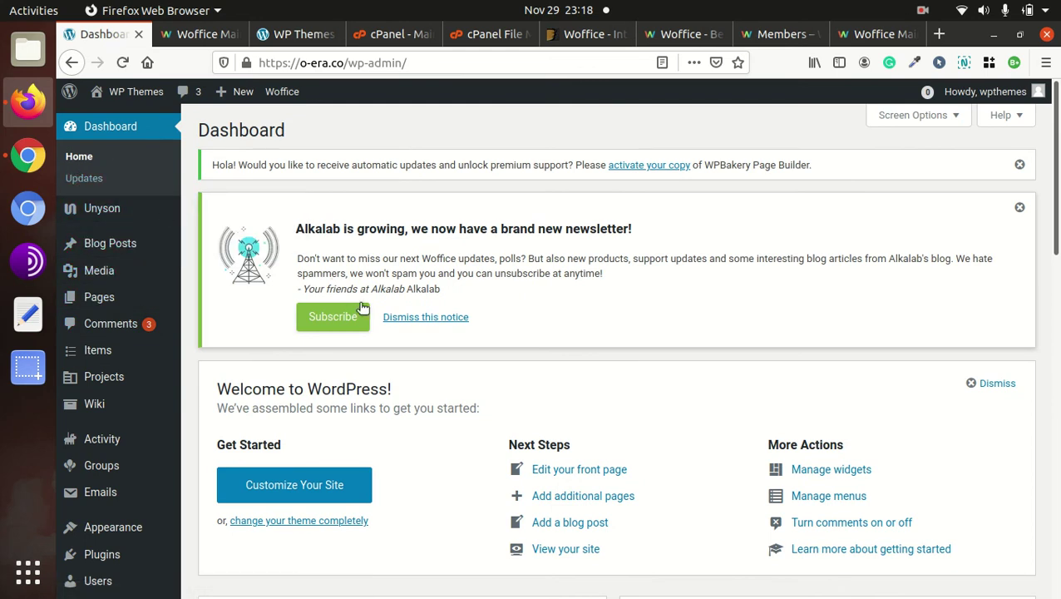
Look over the admin dashboard and the sections available in its navigation after the demo import.
scroll(185, 236, down, 3)
mouse_move(153, 427)
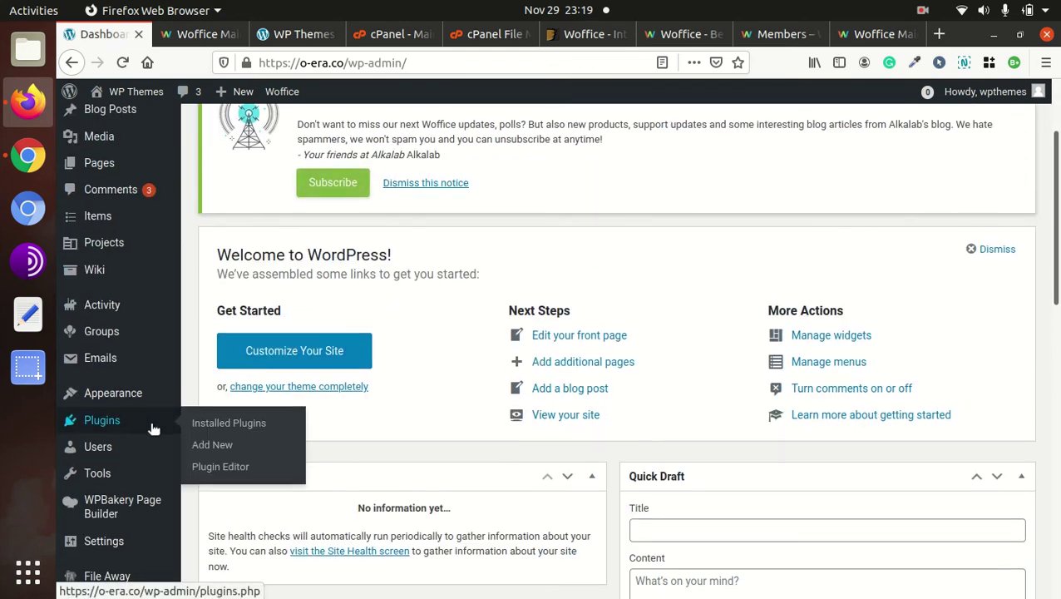
scroll(153, 427, down, 4)
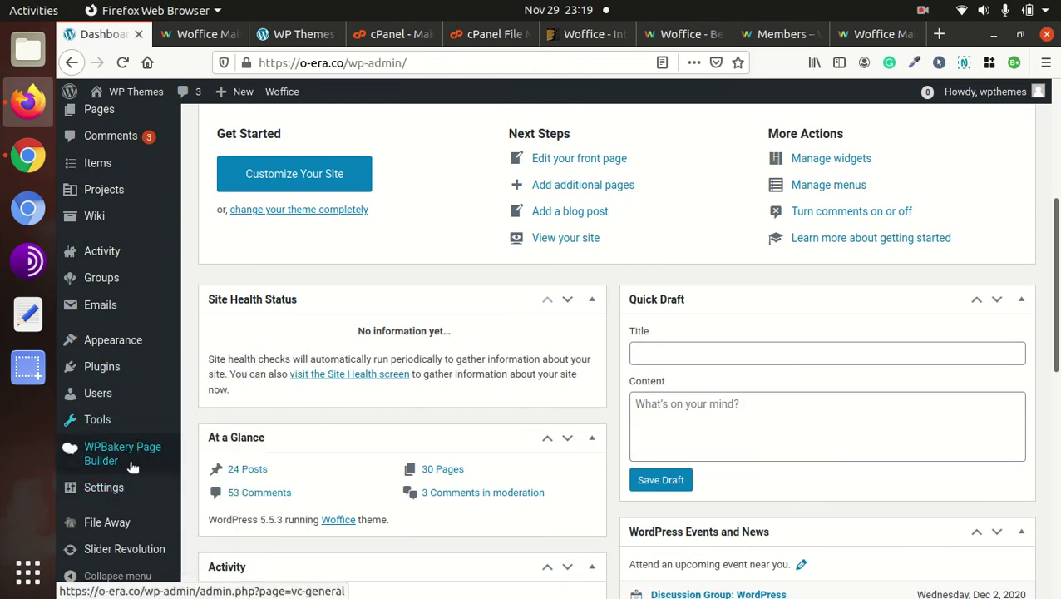
scroll(131, 467, up, 2)
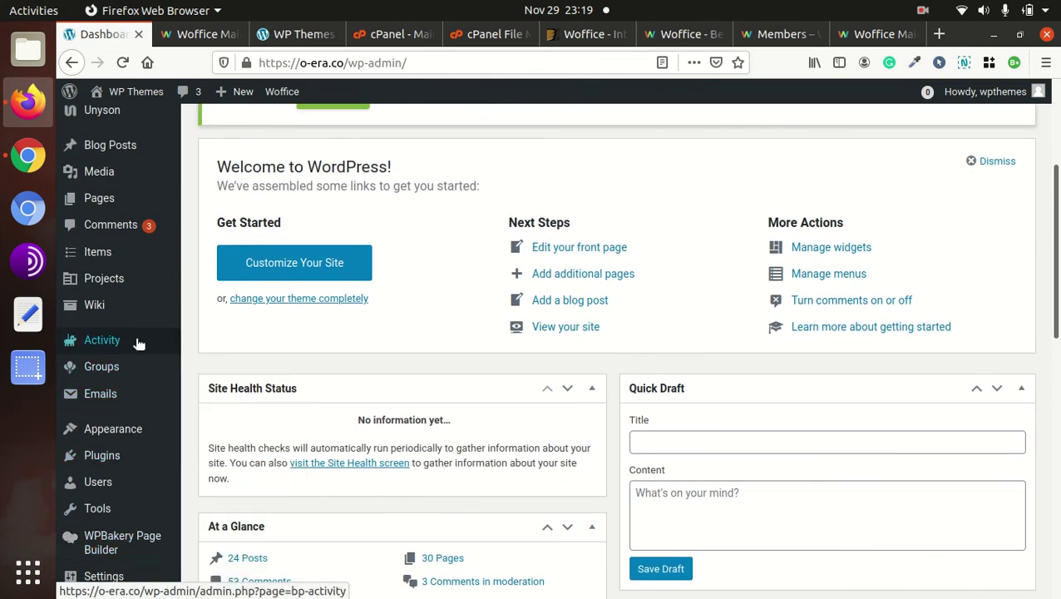
scroll(140, 341, up, 1)
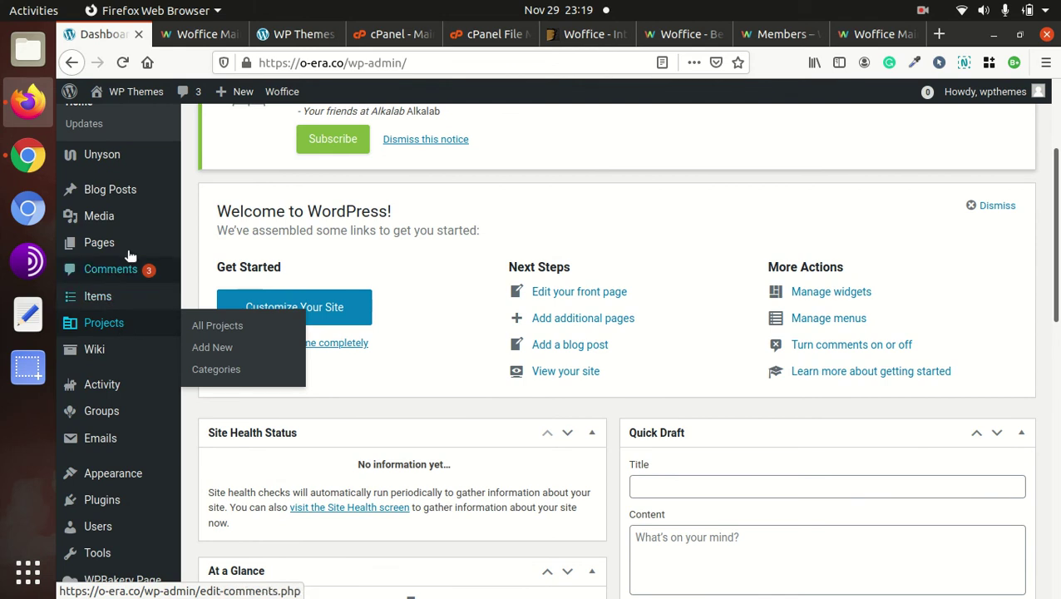
mouse_move(100, 158)
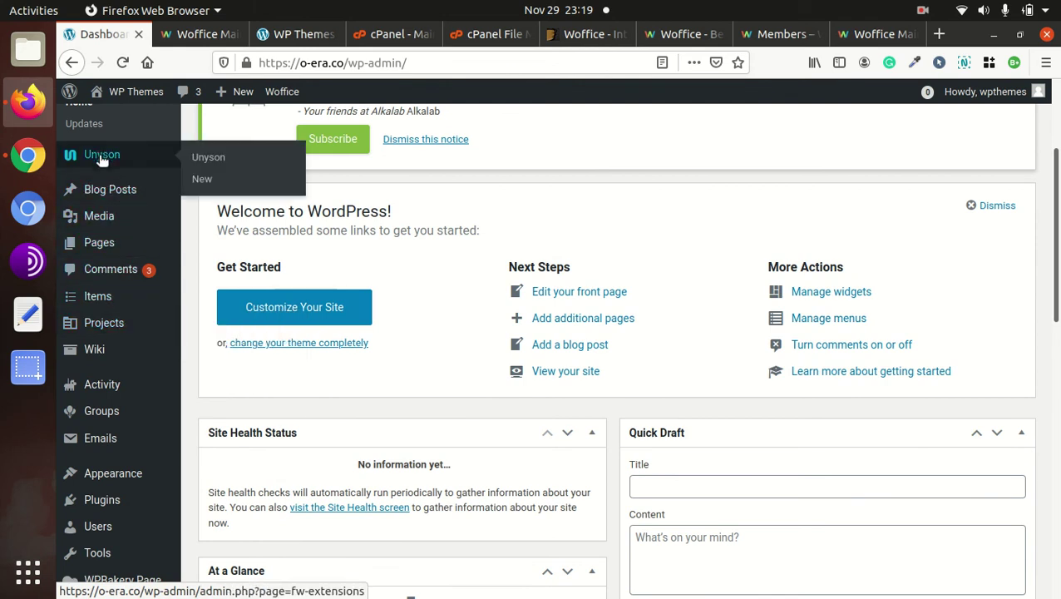
mouse_move(119, 481)
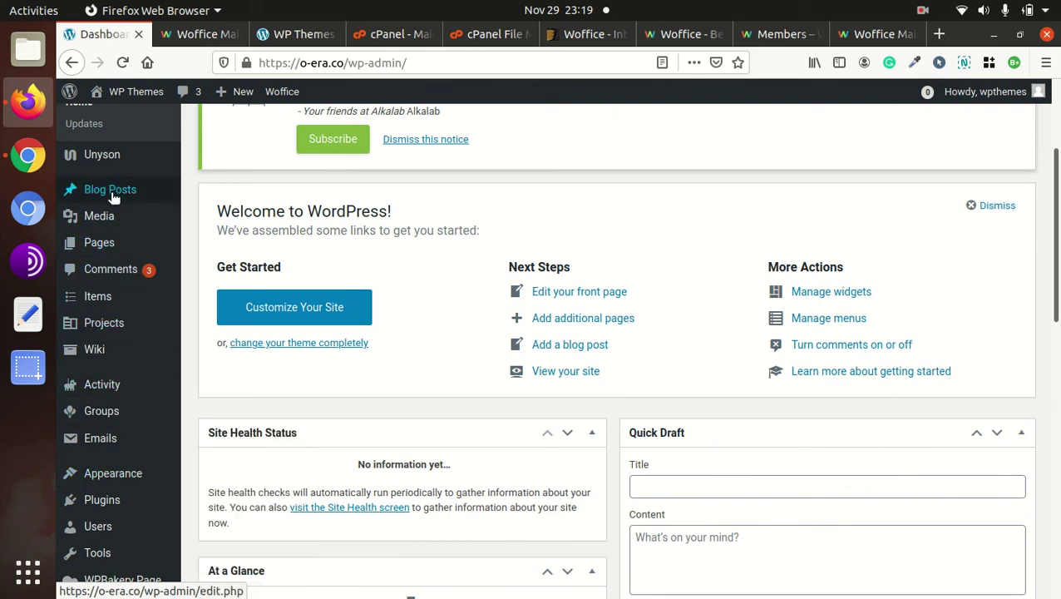
scroll(104, 241, up, 3)
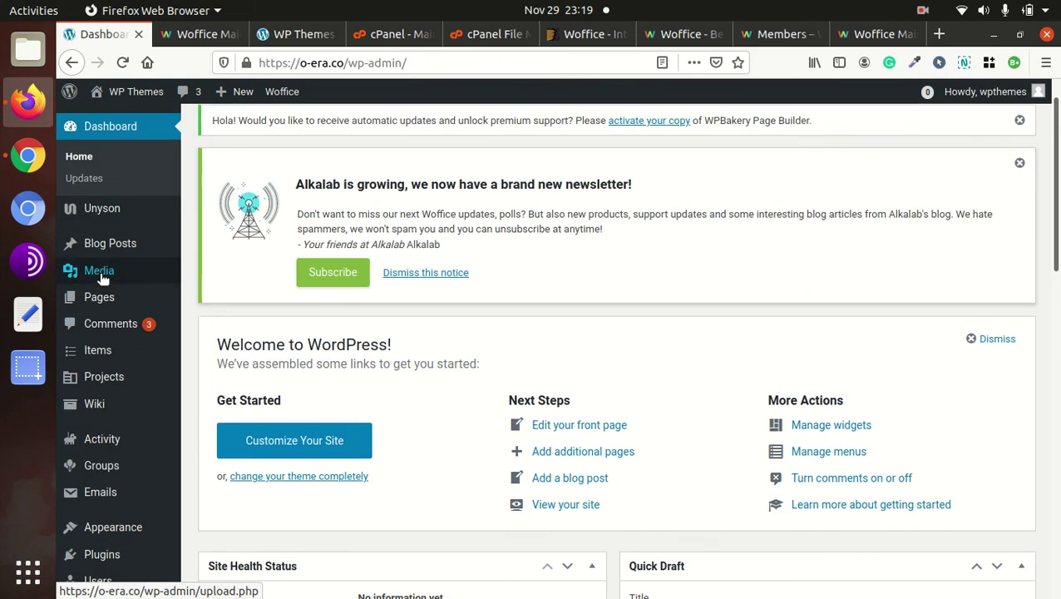
Open the list of all projects and review the imported demo entries.
mouse_move(105, 356)
mouse_move(106, 379)
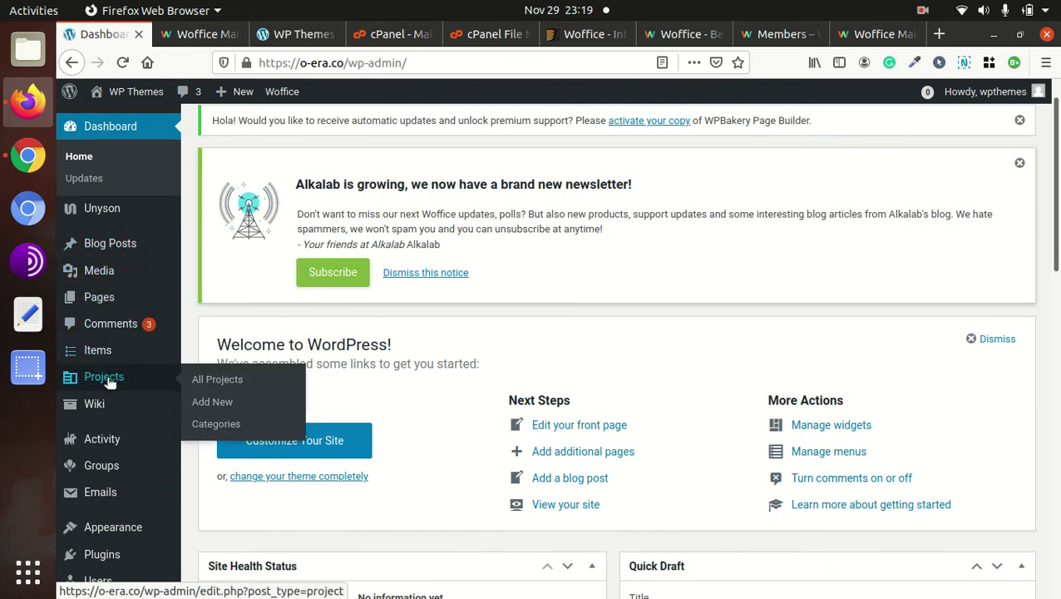
click(218, 380)
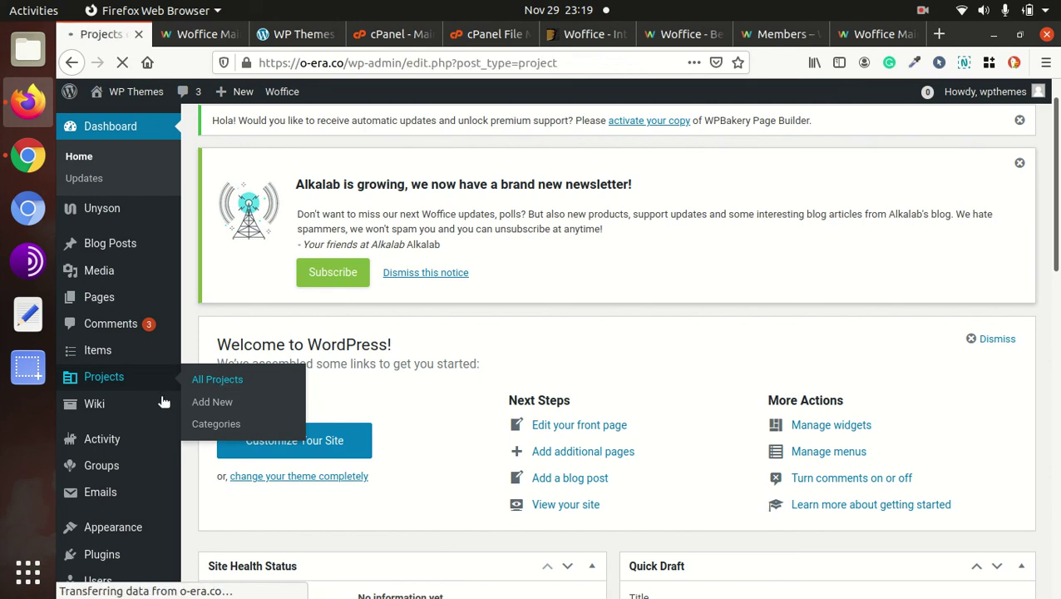
scroll(221, 385, down, 3)
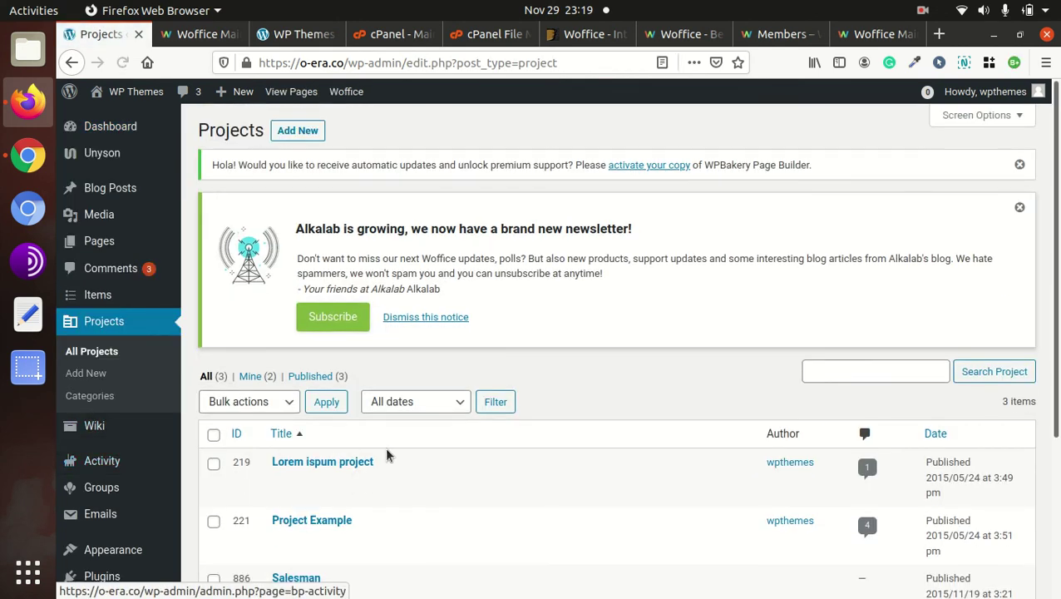
scroll(357, 437, down, 3)
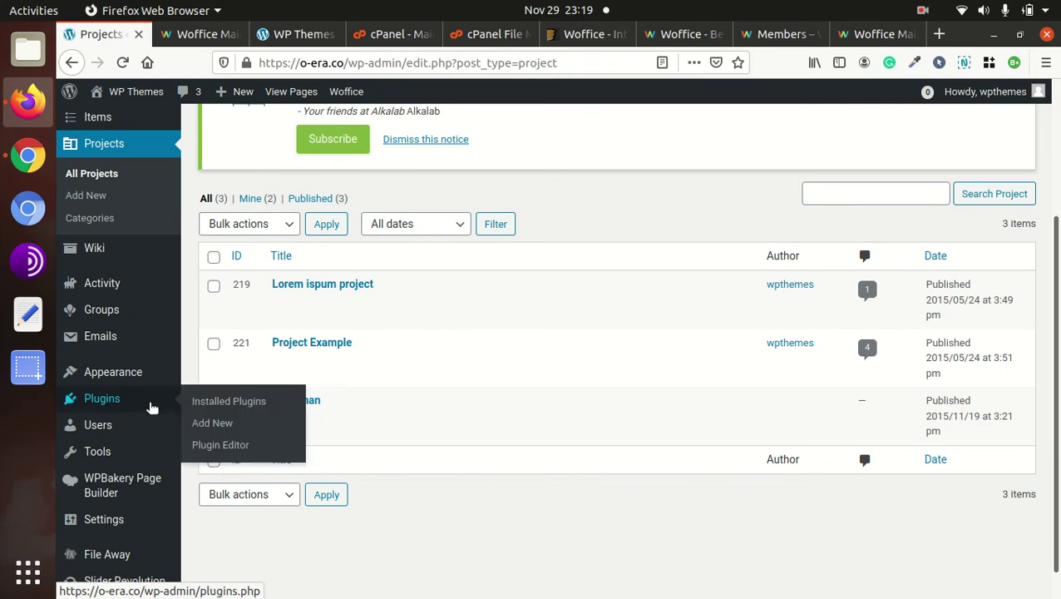
Open the File Away plugin's settings and review its Basic Configuration, including the base directories.
scroll(133, 441, down, 1)
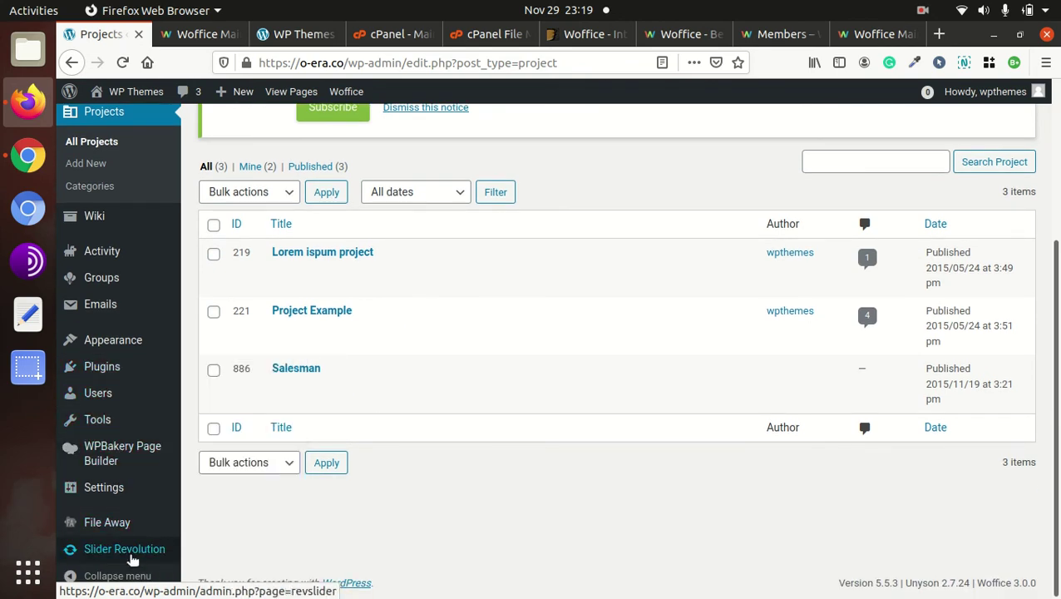
click(131, 527)
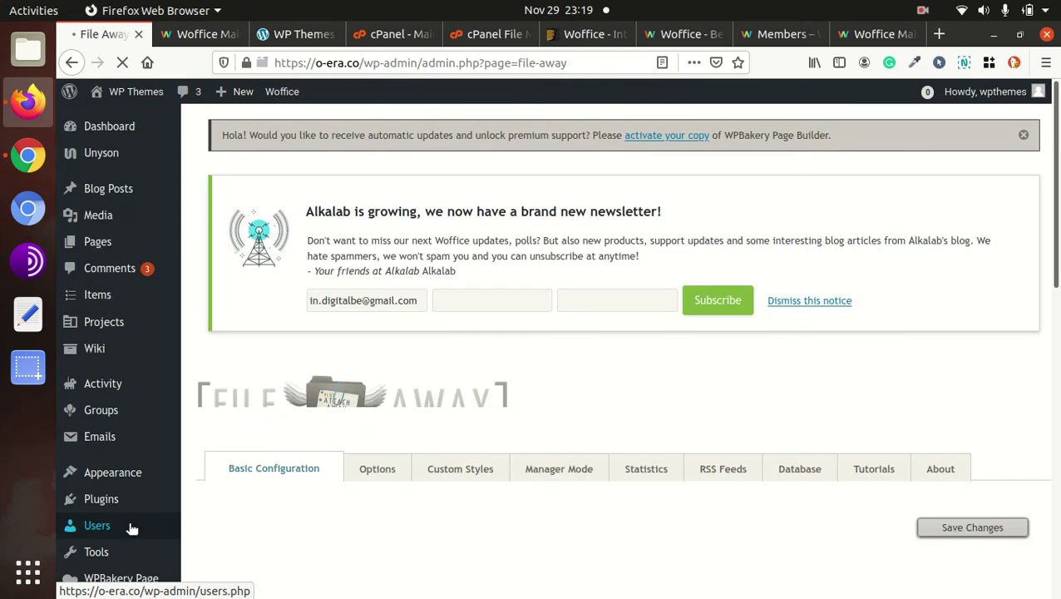
scroll(393, 499, down, 4)
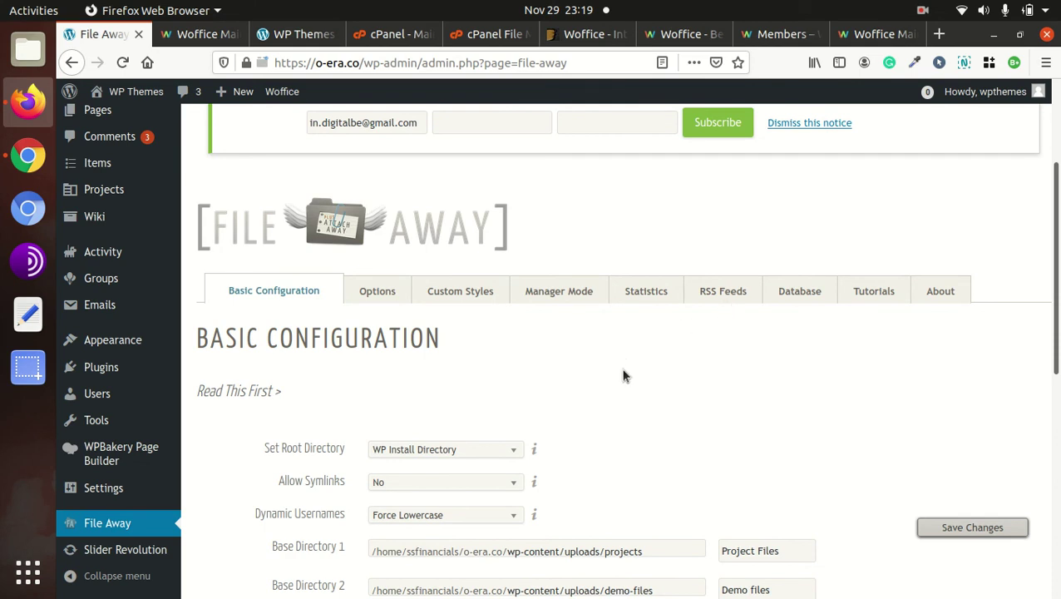
scroll(623, 376, down, 5)
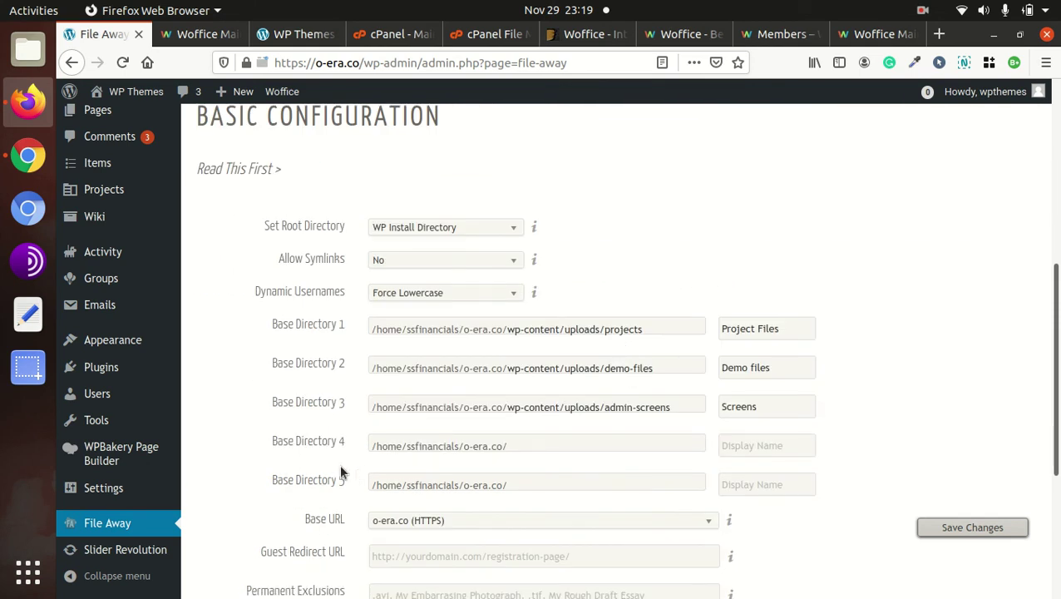
scroll(241, 473, up, 8)
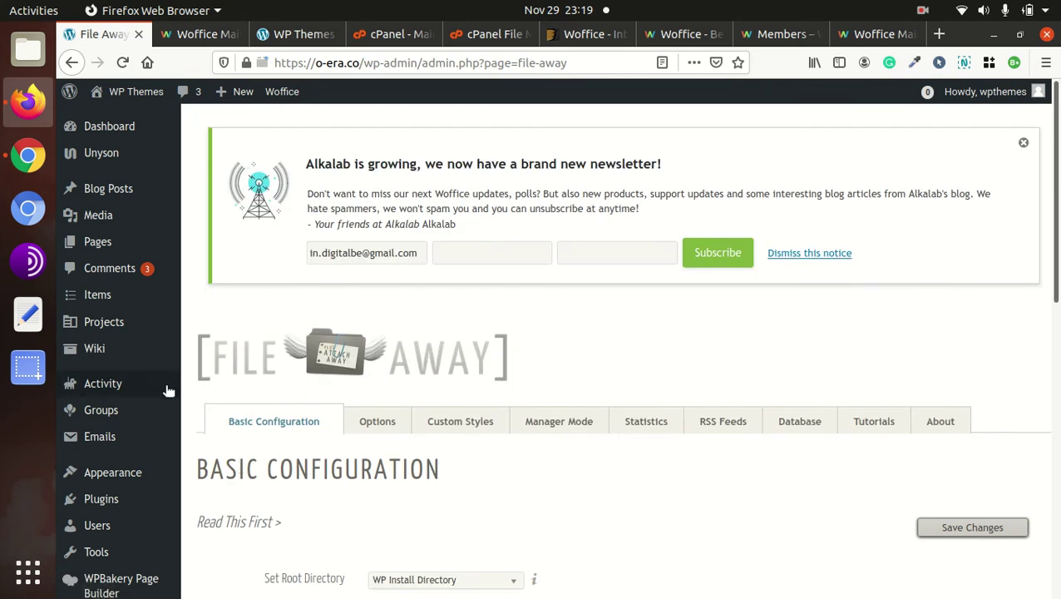
Open the Woffice theme settings and look over the main options in the General Options section.
scroll(88, 372, down, 5)
scroll(98, 376, down, 4)
mouse_move(122, 454)
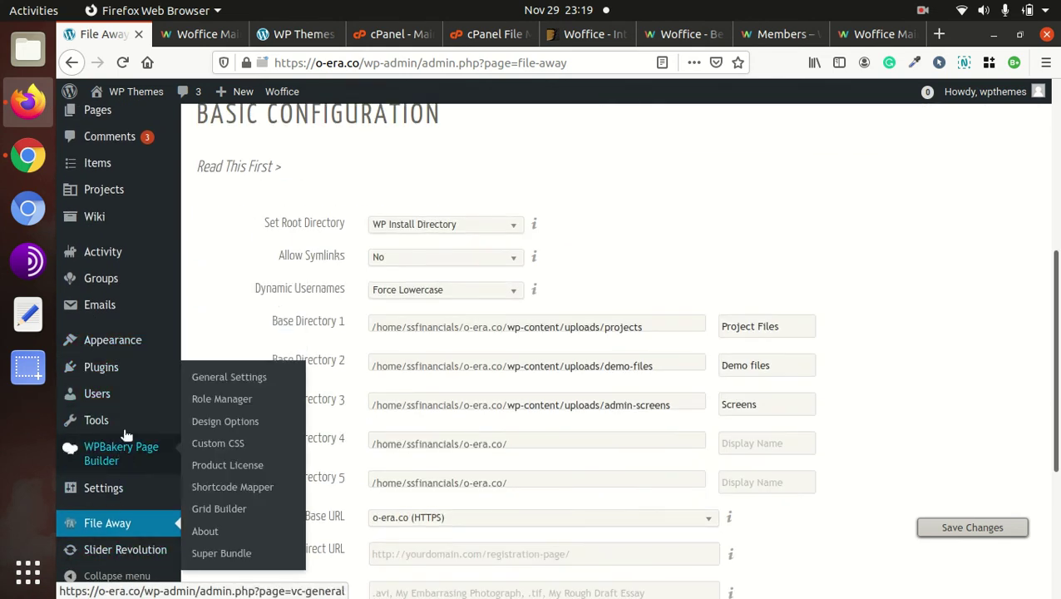
mouse_move(129, 340)
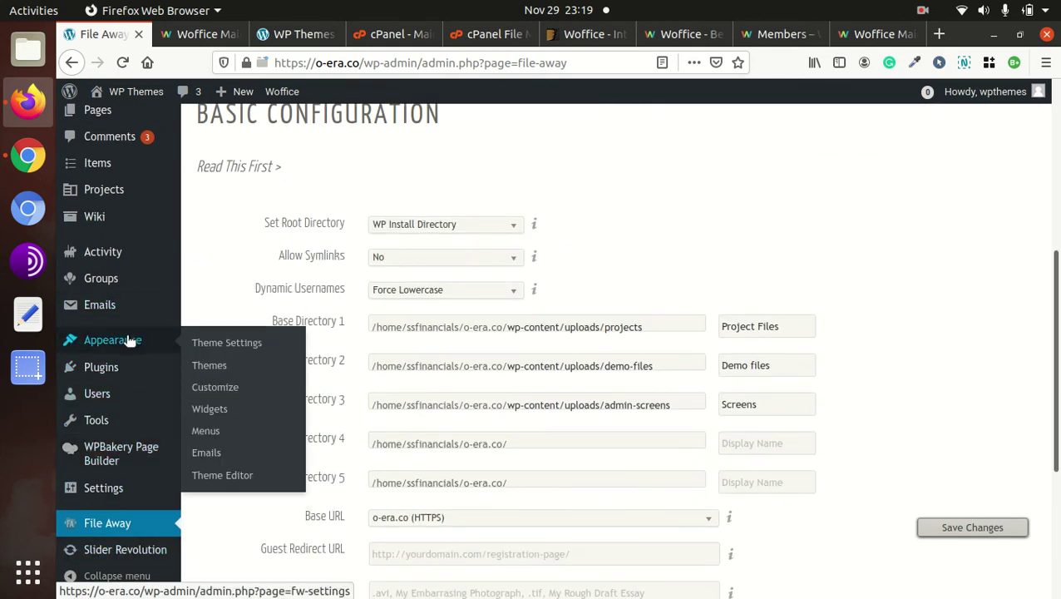
click(223, 346)
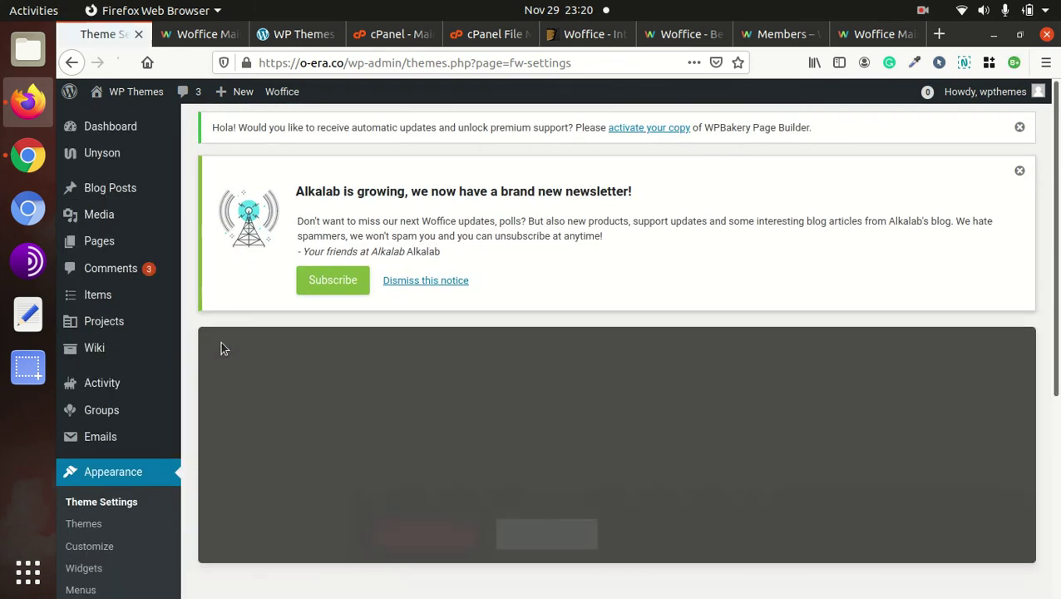
scroll(529, 345, down, 7)
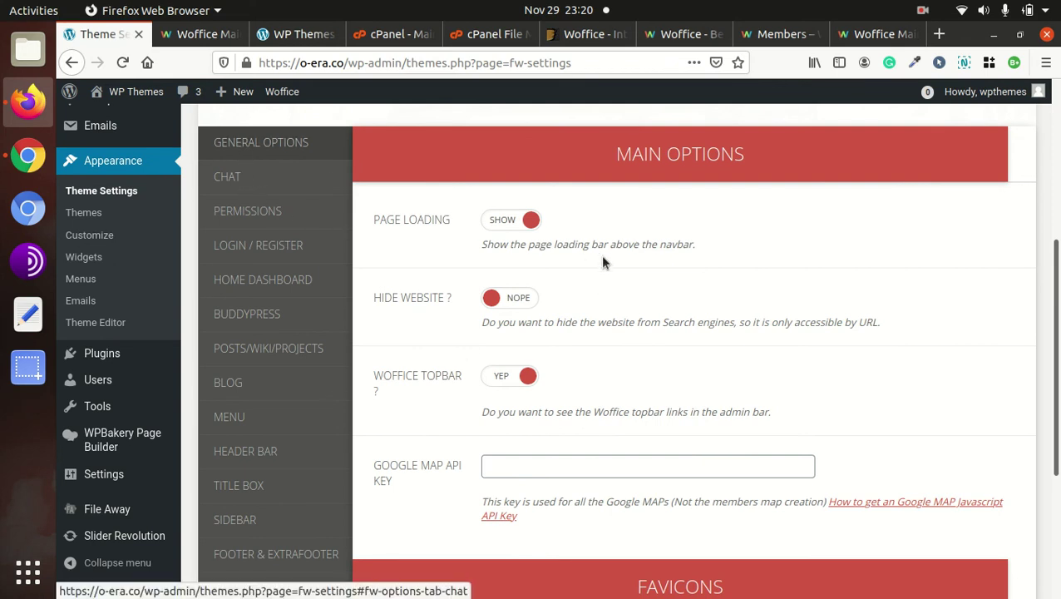
scroll(599, 274, down, 3)
scroll(582, 291, up, 4)
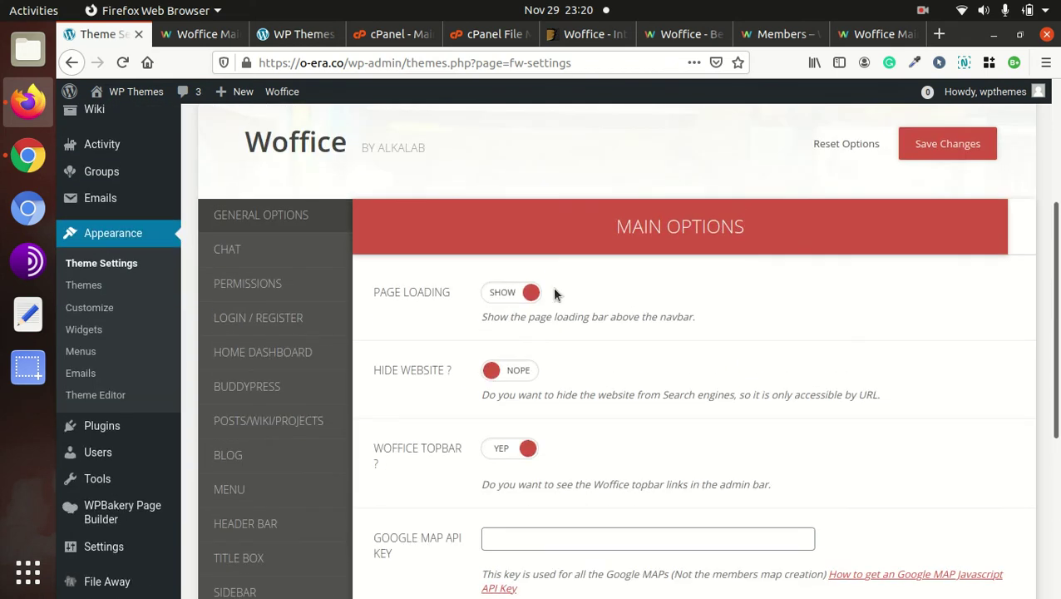
Look through the Chat, Permissions, Login / Register, Home Dashboard and BuddyPress theme settings and the list of remaining sections.
click(237, 252)
click(247, 283)
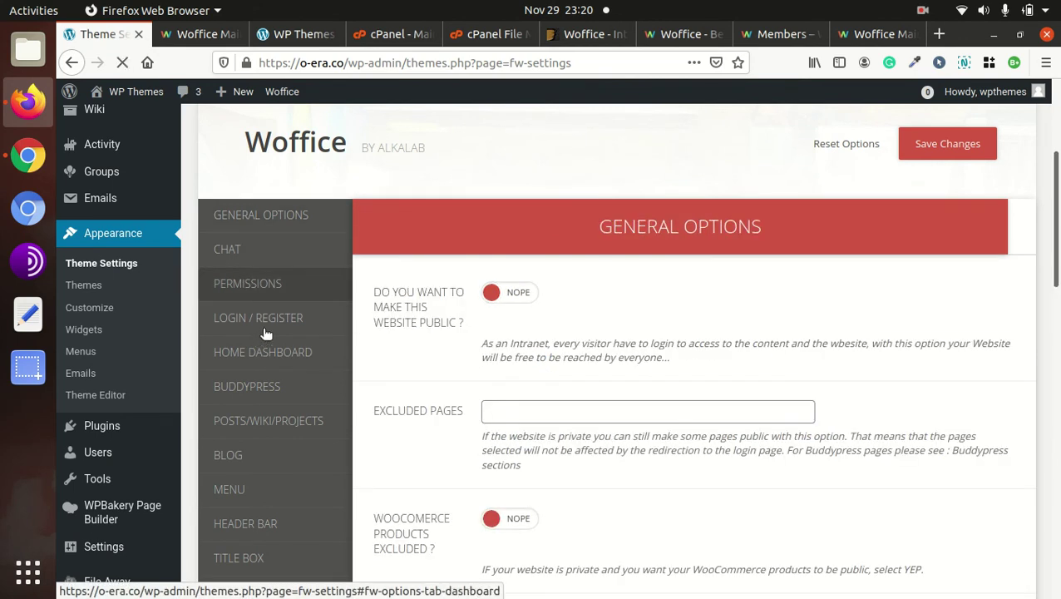
click(263, 322)
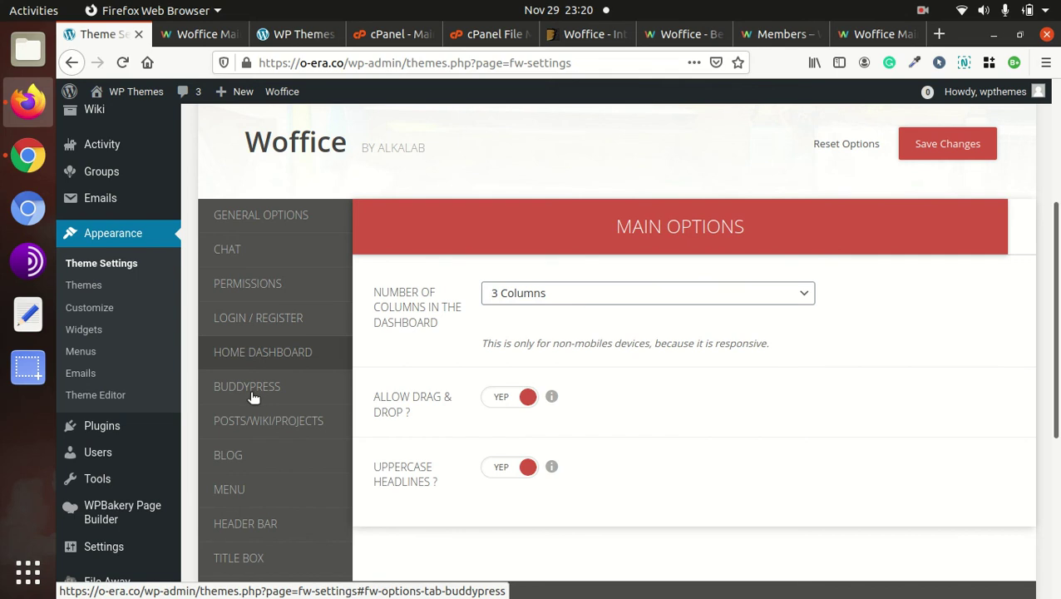
scroll(302, 388, down, 4)
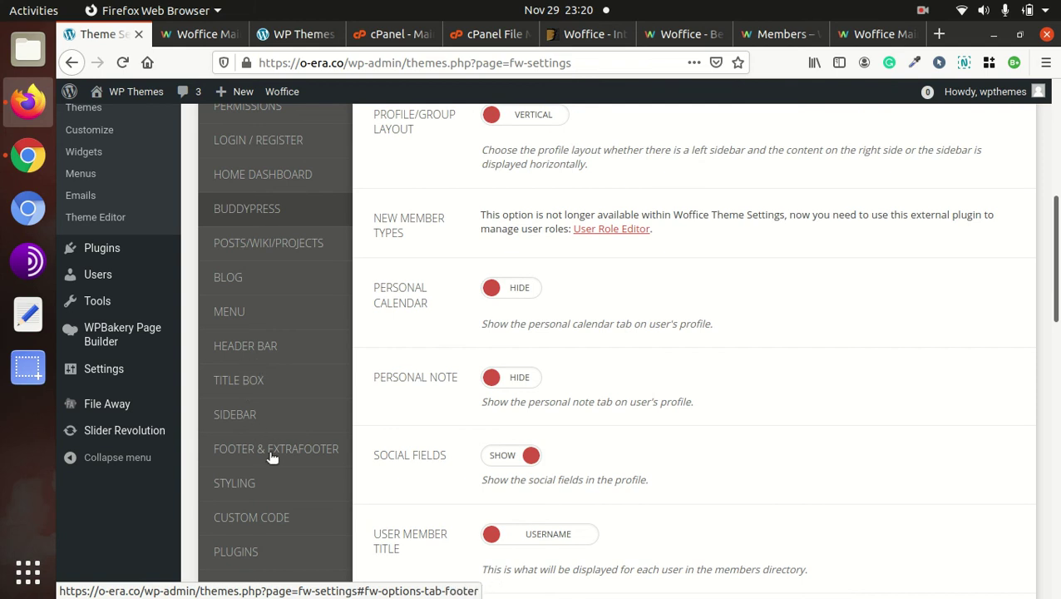
scroll(271, 453, down, 3)
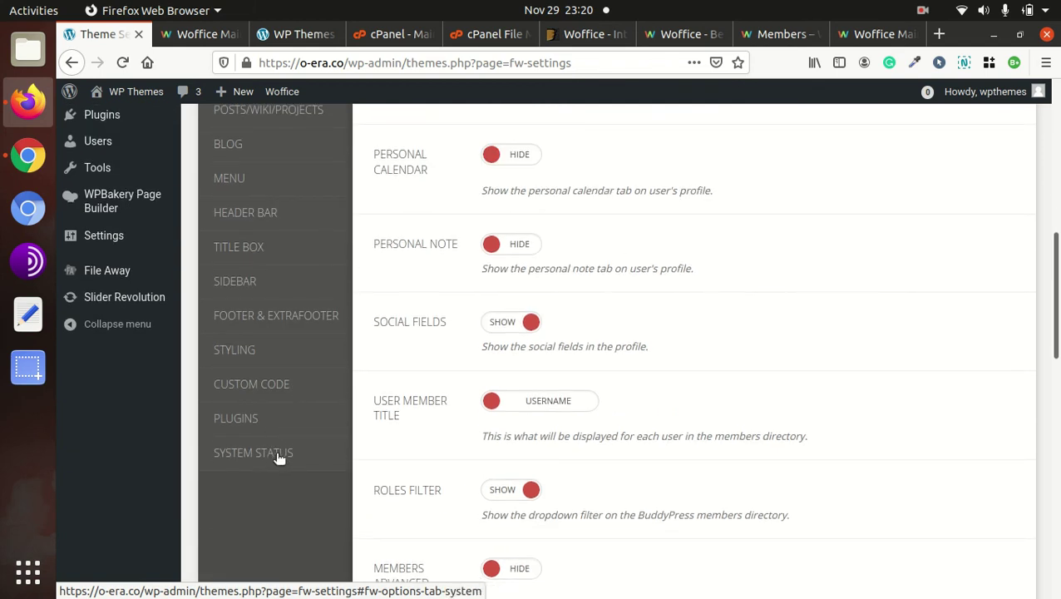
scroll(281, 462, up, 10)
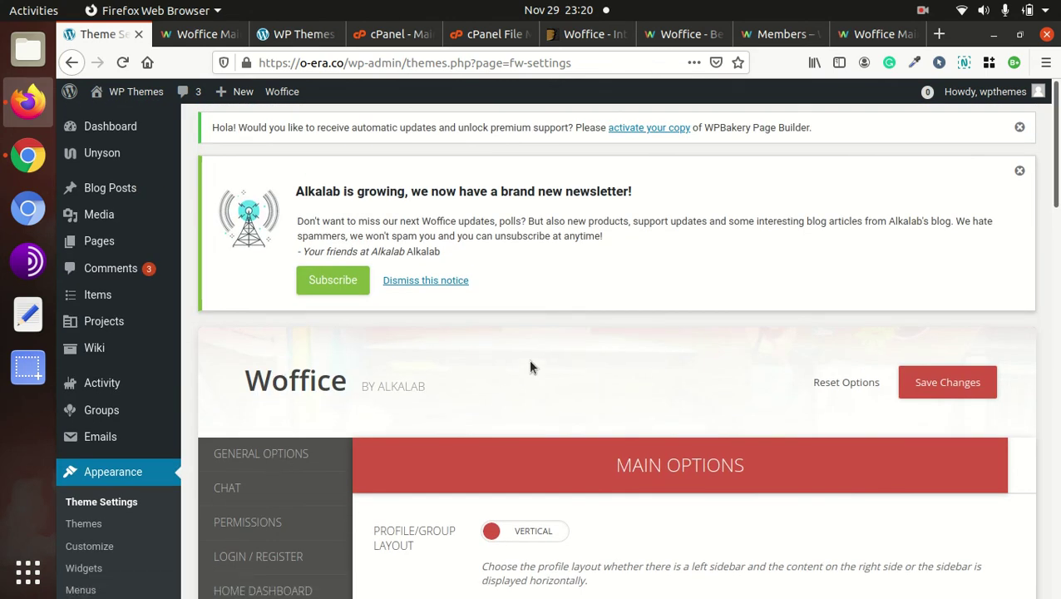
Switch to the dashboard of Woffice's official All In One demo site.
click(217, 38)
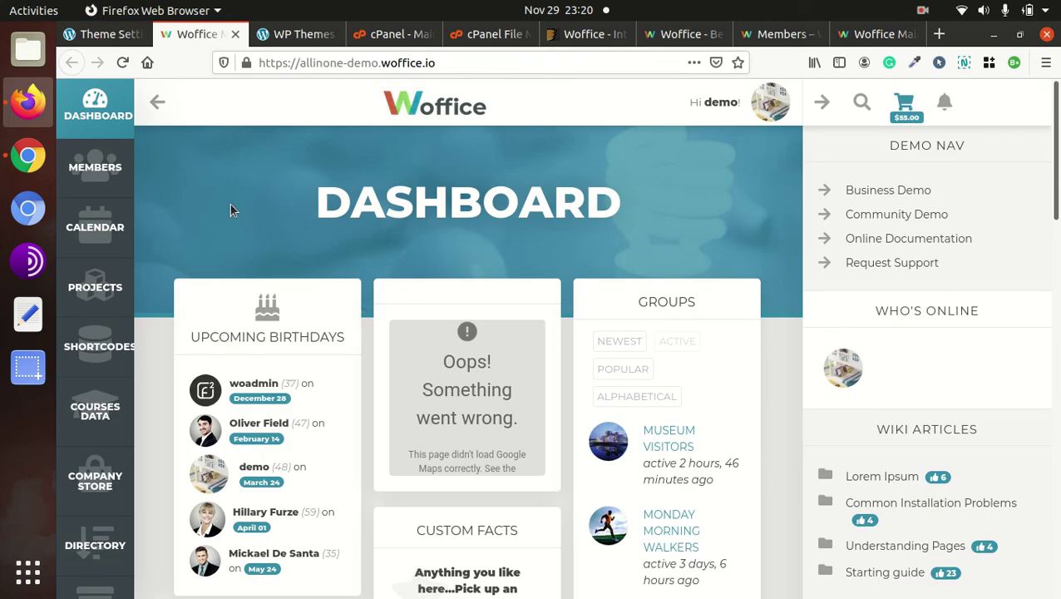